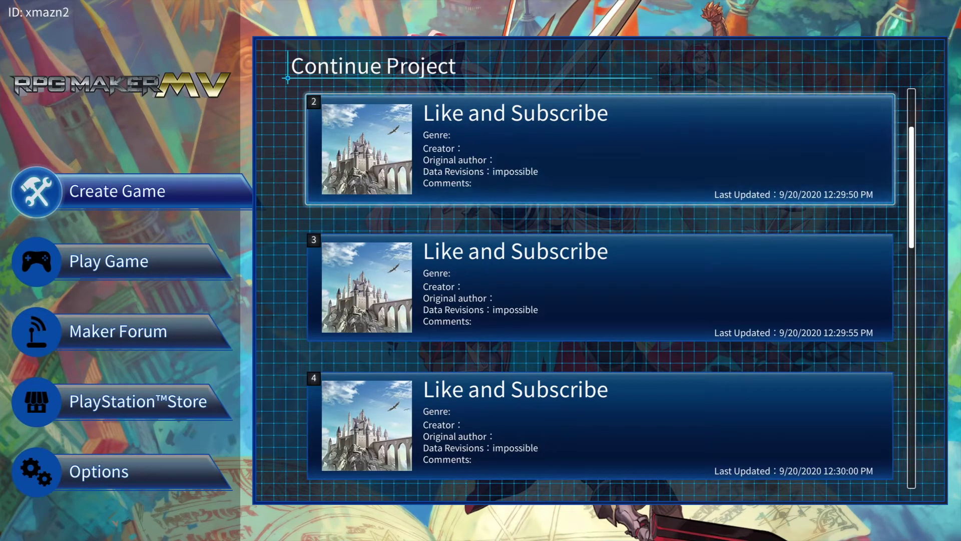
Open the first "Like and Subscribe" project from the saved projects for editing
{"action": "key", "text": "Down"}
{"action": "key", "text": "Up"}
{"action": "key", "text": "Up"}
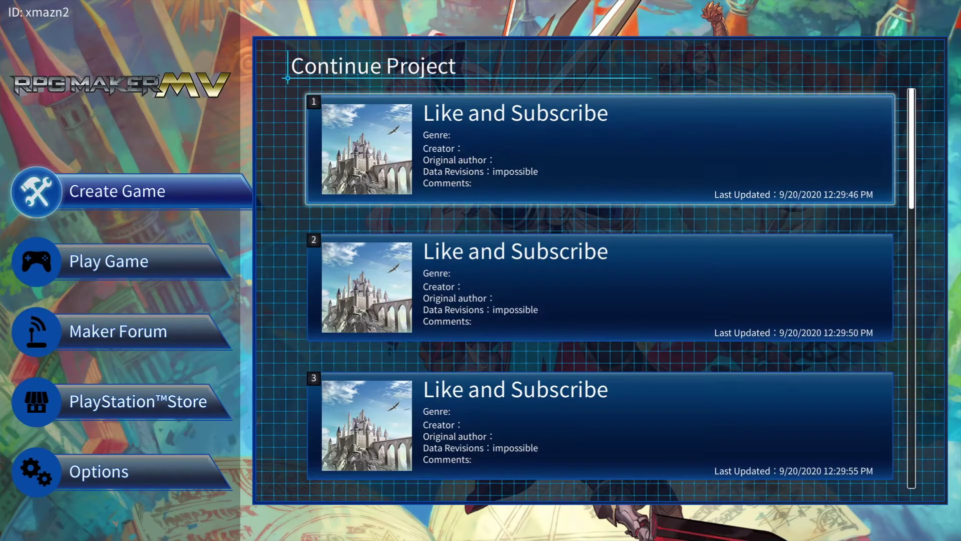
{"action": "key", "text": "Down"}
{"action": "key", "text": "Up"}
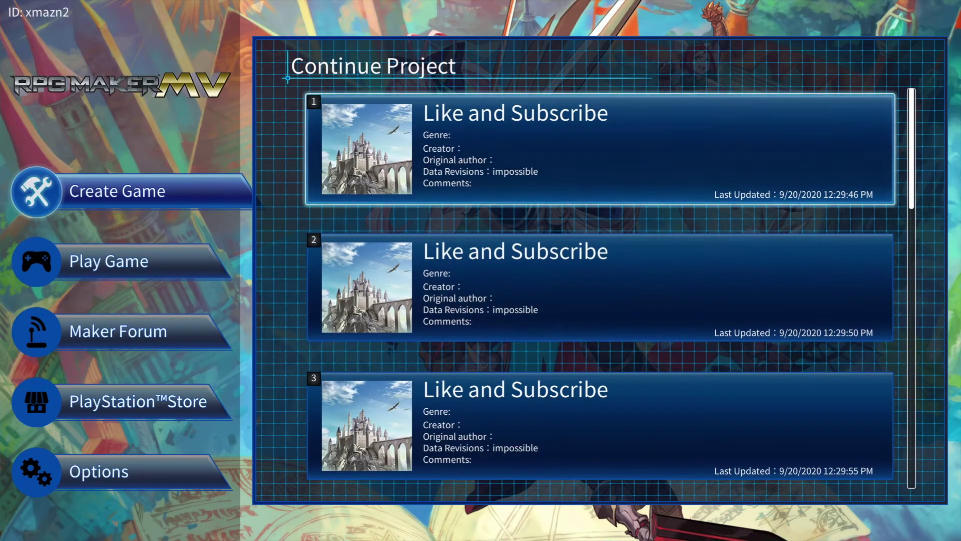
{"action": "key", "text": "Return"}
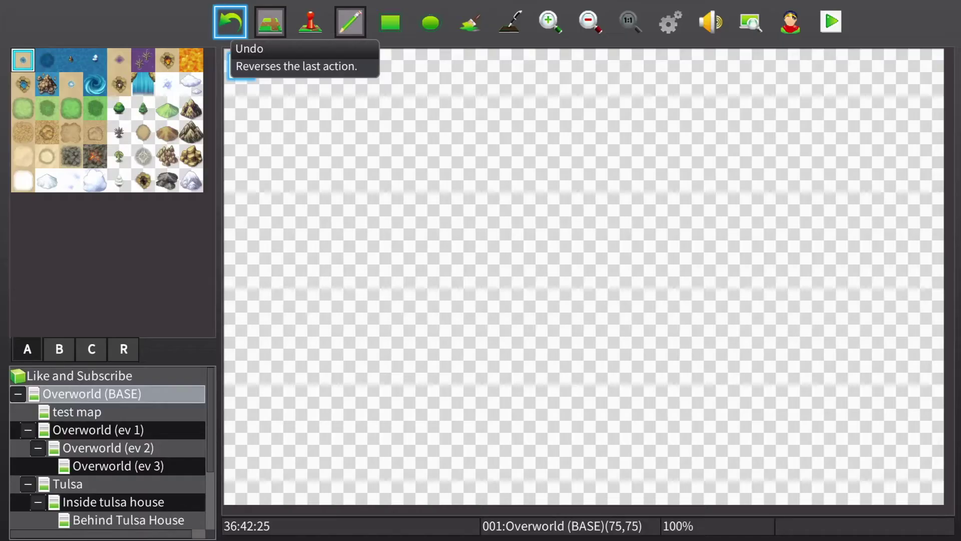
Open the map named test map from the project's map tree
{"action": "key", "text": "Tab"}
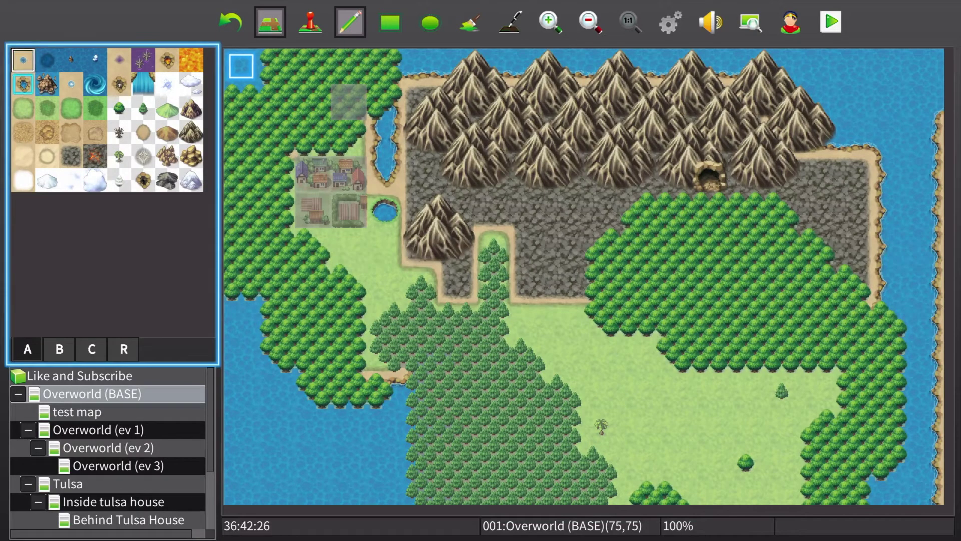
{"action": "key", "text": "Tab"}
{"action": "key", "text": "Down"}
{"action": "key", "text": "Up"}
{"action": "key", "text": "Up"}
{"action": "key", "text": "Down"}
{"action": "key", "text": "Down"}
{"action": "key", "text": "Down"}
{"action": "key", "text": "Down"}
{"action": "key", "text": "Up"}
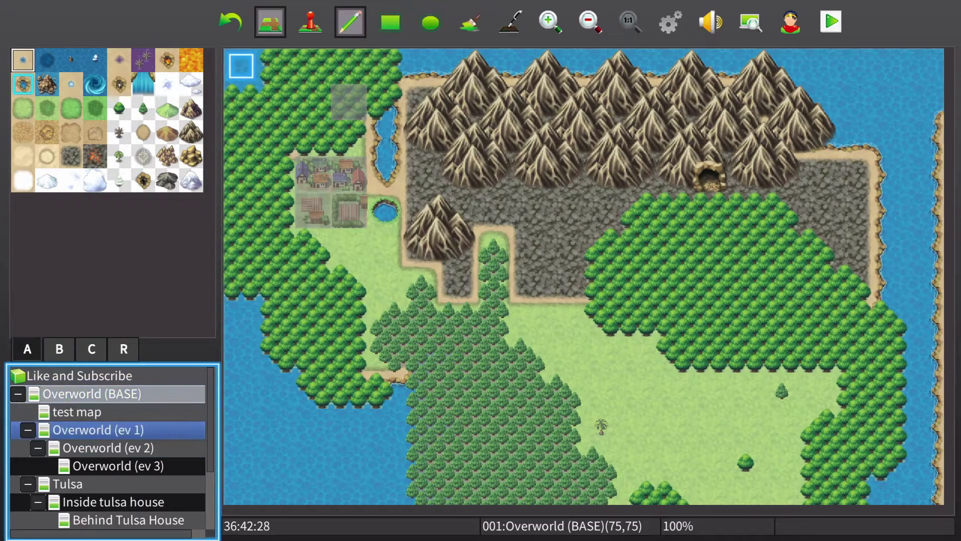
{"action": "key", "text": "Up"}
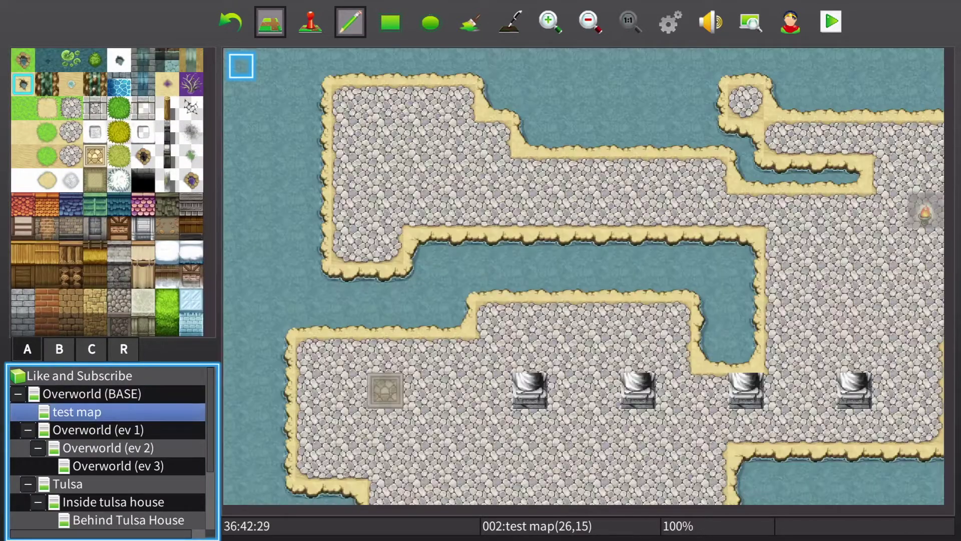
In event editing mode, create an event on tile 6,10 of the test map and name it "Test switch activator 01"
{"action": "scroll", "coordinate": [782, 459], "scroll_direction": "down", "scroll_amount": 1}
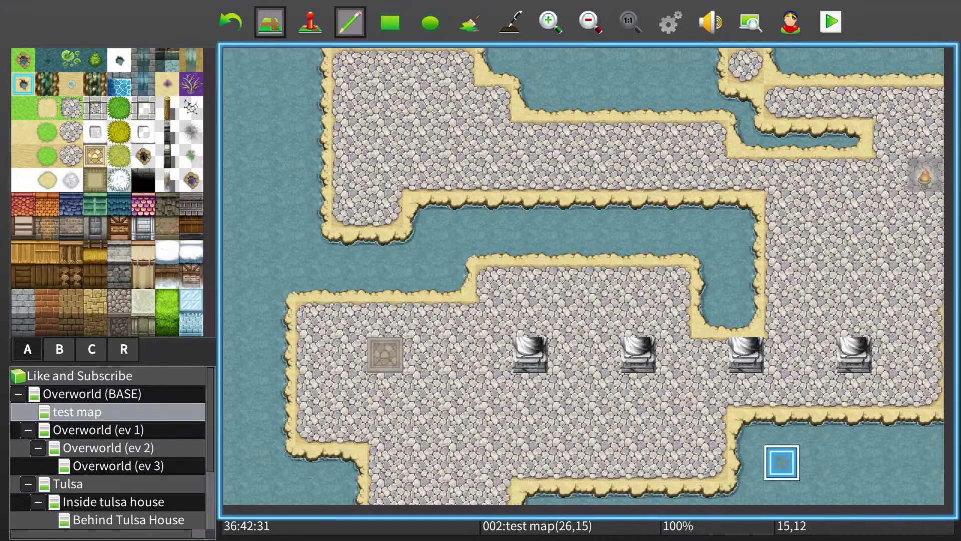
{"action": "scroll", "coordinate": [926, 428], "scroll_direction": "right", "scroll_amount": 2}
{"action": "scroll", "coordinate": [565, 426], "scroll_direction": "down", "scroll_amount": 3}
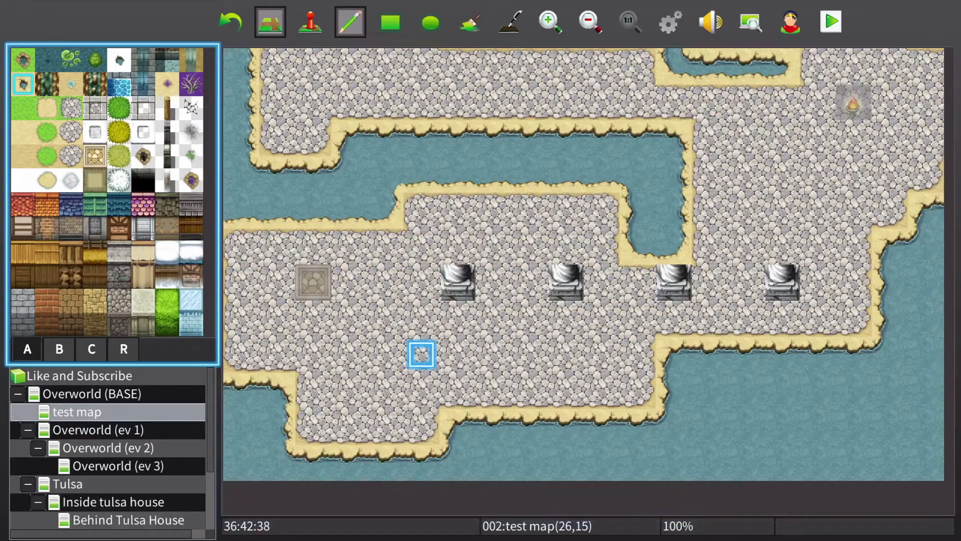
{"action": "left_click", "coordinate": [311, 22]}
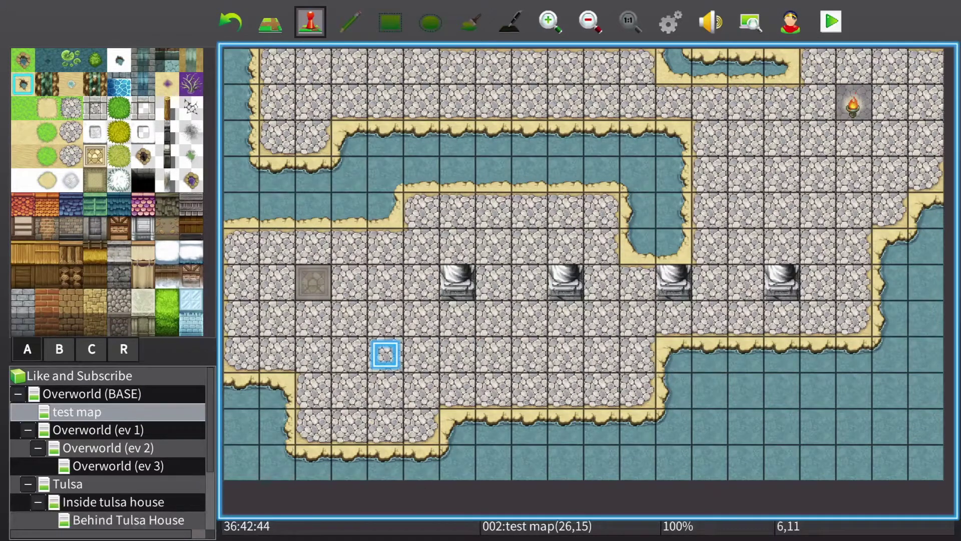
{"action": "right_click", "coordinate": [386, 320]}
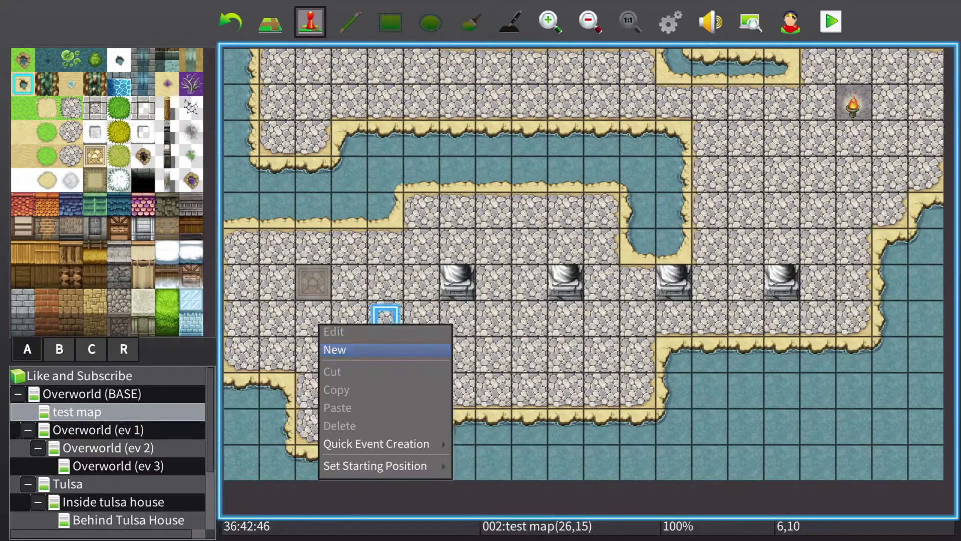
{"action": "left_click", "coordinate": [334, 350]}
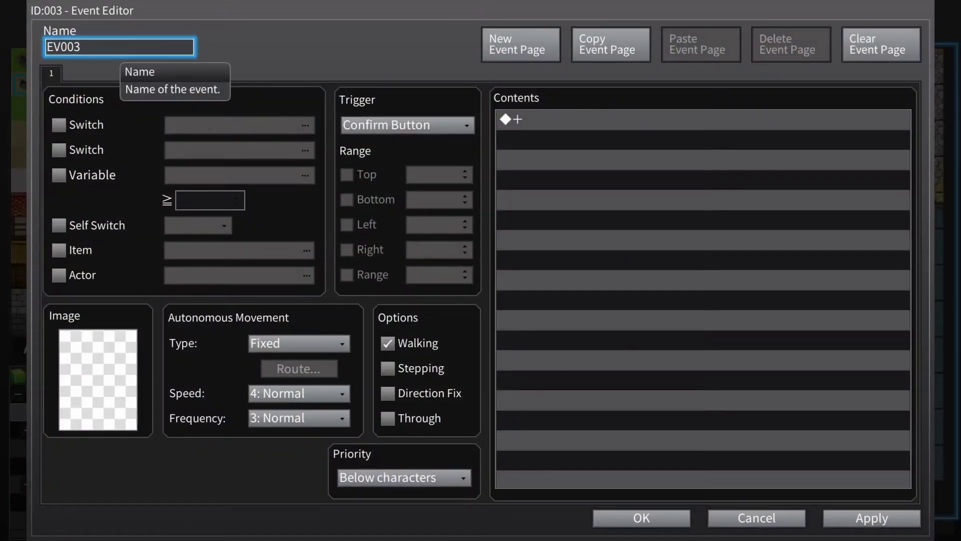
{"action": "type", "text": "Test switch activator 01"}
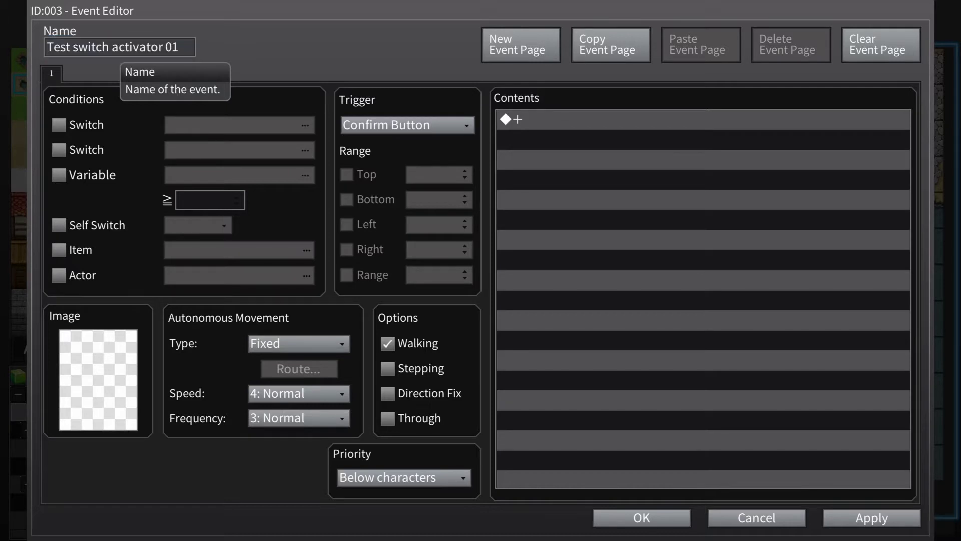
Open the event's image selection and look through the Main_Character sheets in the Character category
{"action": "mouse_move", "coordinate": [401, 293]}
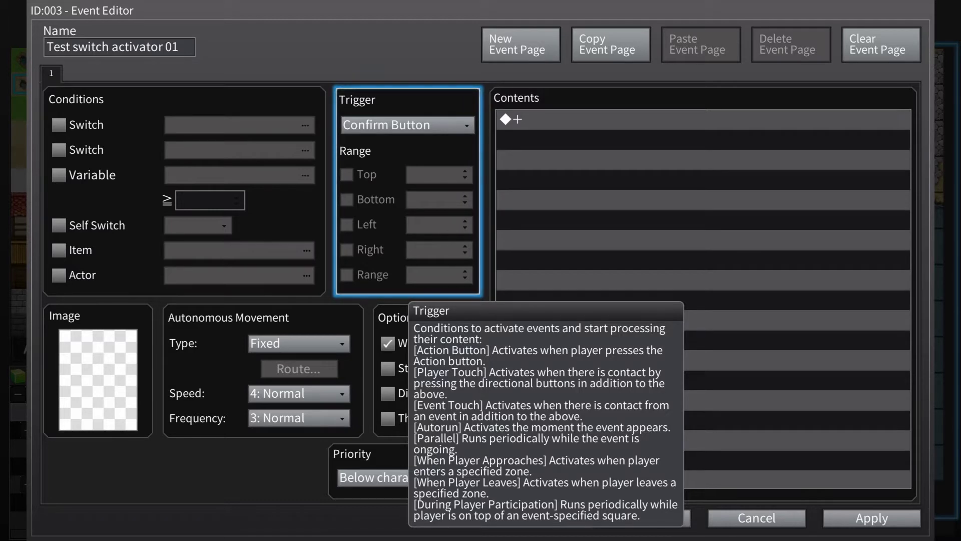
{"action": "key", "text": "Left"}
{"action": "key", "text": "Left"}
{"action": "key", "text": "Return"}
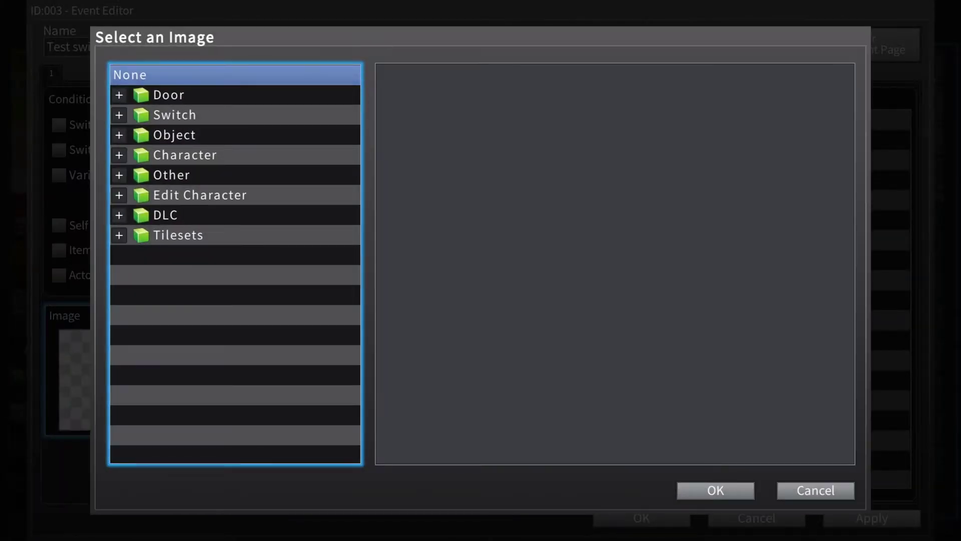
{"action": "key", "text": "Down"}
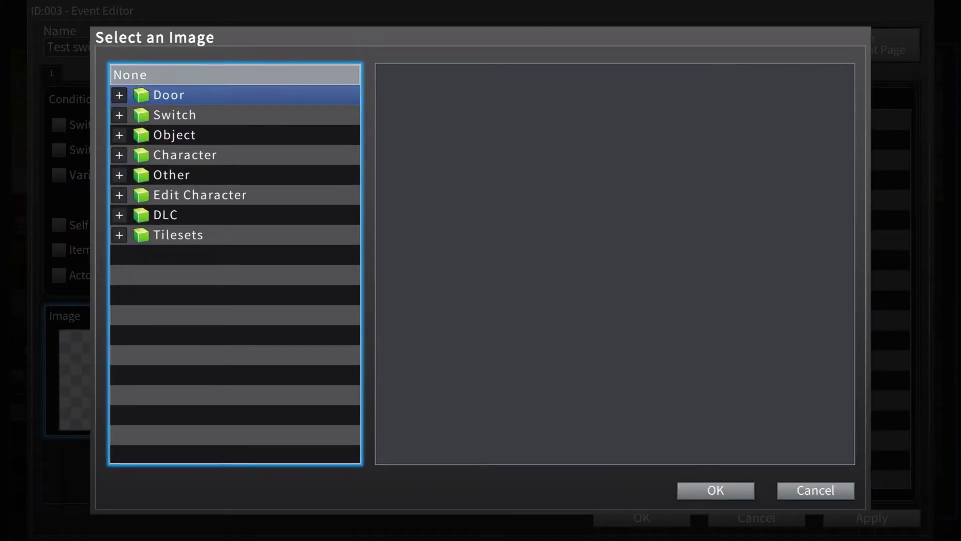
{"action": "key", "text": "Down"}
{"action": "key", "text": "Down"}
{"action": "key", "text": "Up"}
{"action": "key", "text": "Down"}
{"action": "key", "text": "Down"}
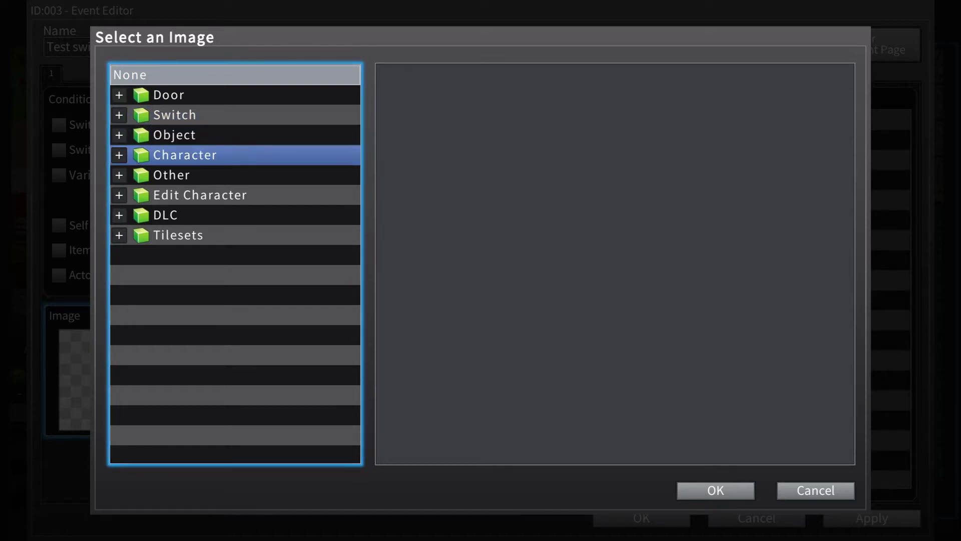
{"action": "key", "text": "Down"}
{"action": "key", "text": "Up"}
{"action": "key", "text": "Right"}
{"action": "key", "text": "Down"}
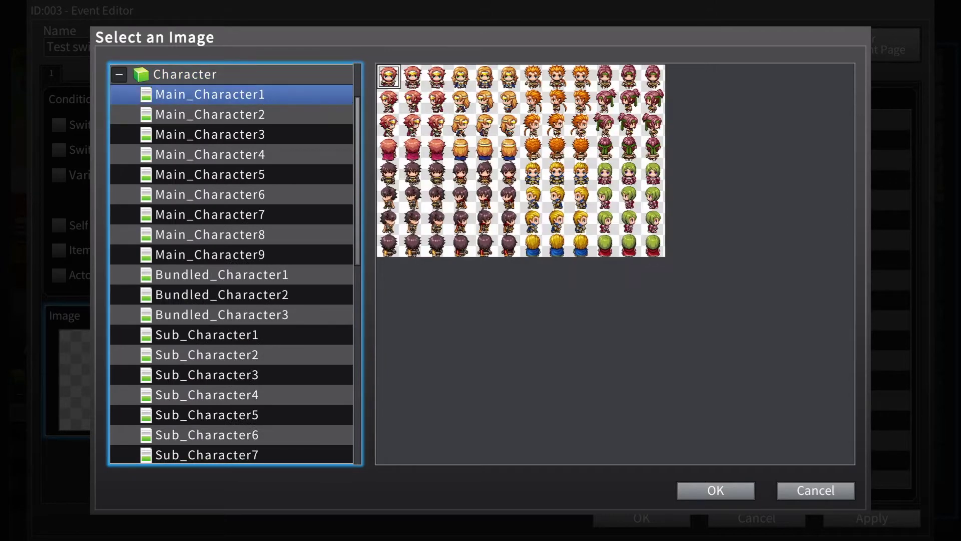
{"action": "key", "text": "Down"}
{"action": "key", "text": "Down"}
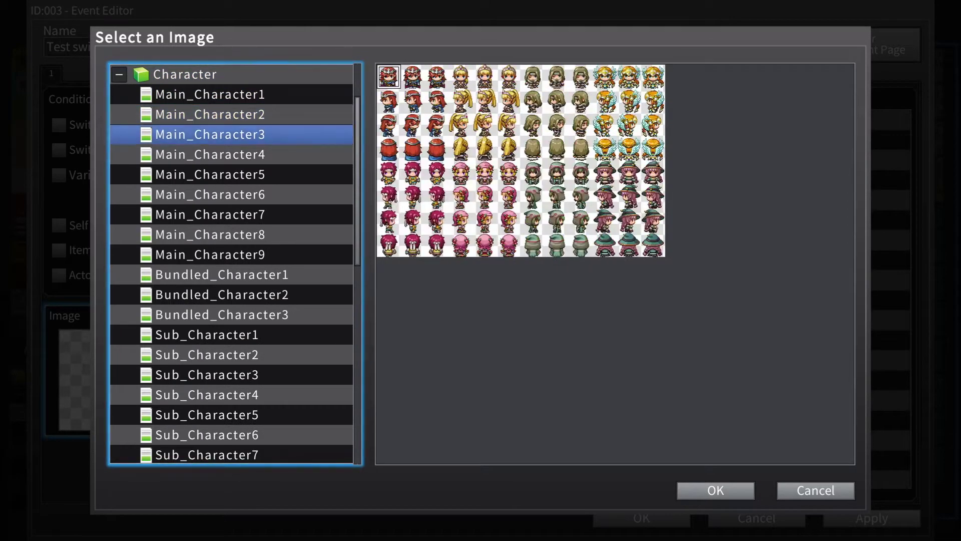
{"action": "key", "text": "Tab"}
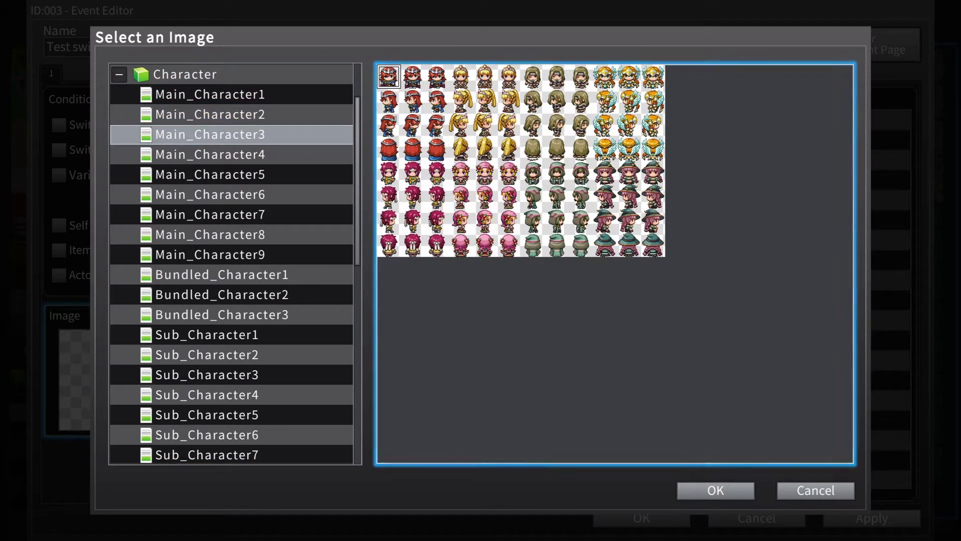
{"action": "key", "text": "shift+Tab"}
{"action": "key", "text": "Down"}
{"action": "key", "text": "Up"}
{"action": "key", "text": "Up"}
{"action": "key", "text": "Up"}
{"action": "key", "text": "Up"}
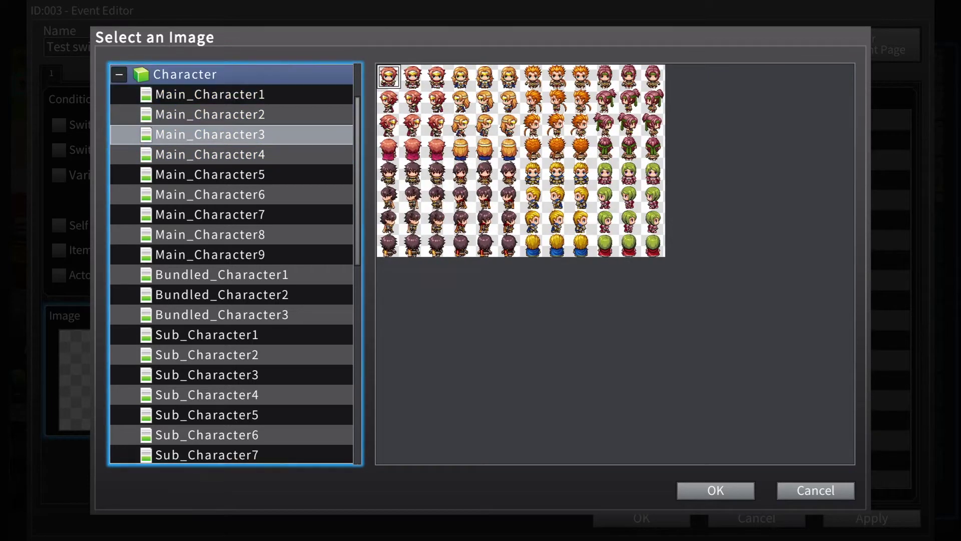
Look through the Edit Character sheets for a suitable event image
{"action": "key", "text": "Left"}
{"action": "key", "text": "Down"}
{"action": "key", "text": "Down"}
{"action": "key", "text": "Down"}
{"action": "key", "text": "Up"}
{"action": "key", "text": "Right"}
{"action": "key", "text": "Down"}
{"action": "key", "text": "Down"}
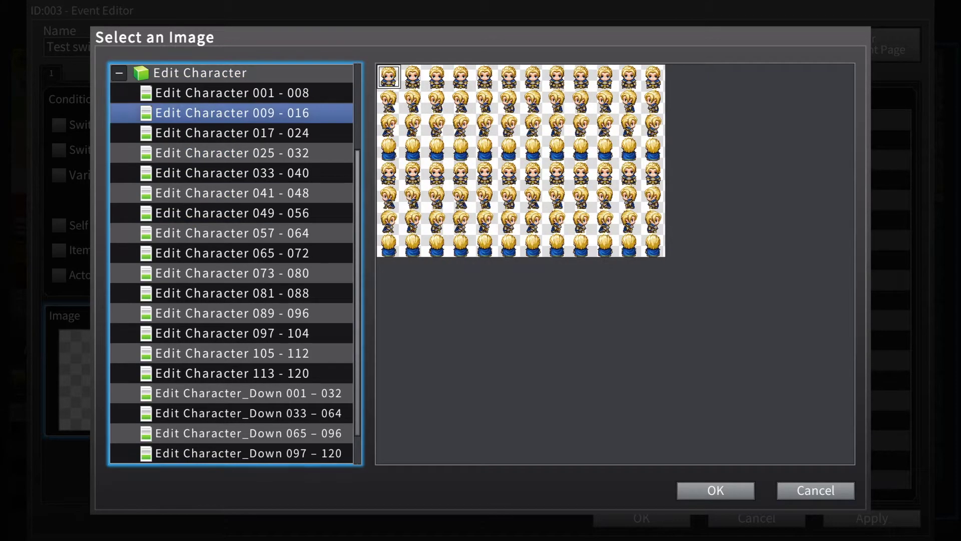
{"action": "key", "text": "Up"}
{"action": "key", "text": "Left"}
{"action": "key", "text": "Left"}
Set the event's image to the second sprite in the second row of the DLC1_DF_Death sheet
{"action": "key", "text": "Down"}
{"action": "key", "text": "Down"}
{"action": "key", "text": "Up"}
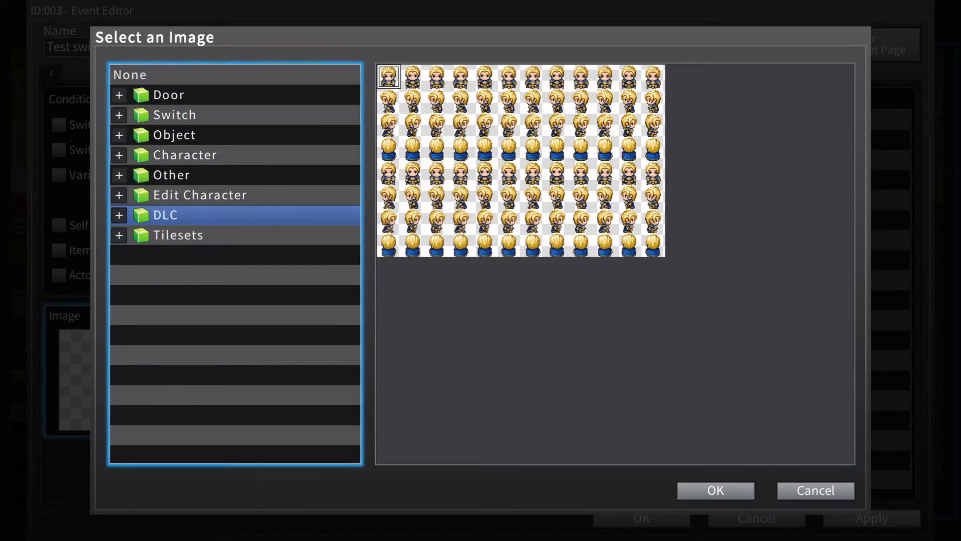
{"action": "key", "text": "Right"}
{"action": "key", "text": "Down"}
{"action": "key", "text": "Down"}
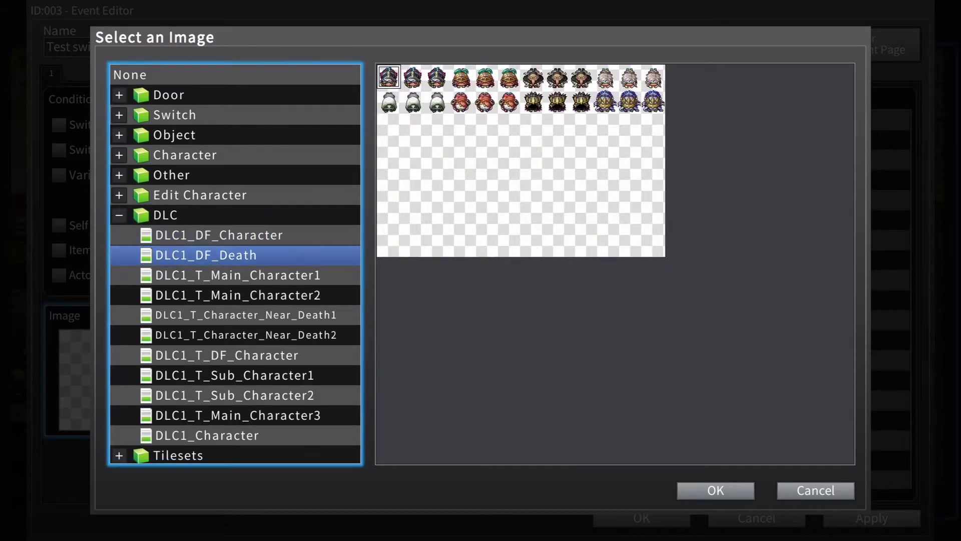
{"action": "key", "text": "Right"}
{"action": "key", "text": "Right"}
{"action": "key", "text": "Tab"}
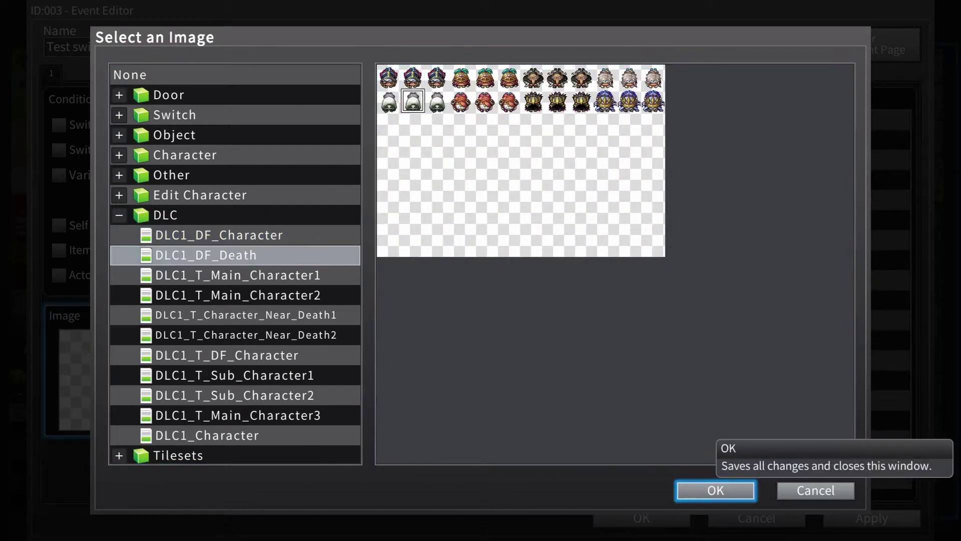
{"action": "key", "text": "Return"}
Set the event's display priority to Same as characters
{"action": "key", "text": "Right"}
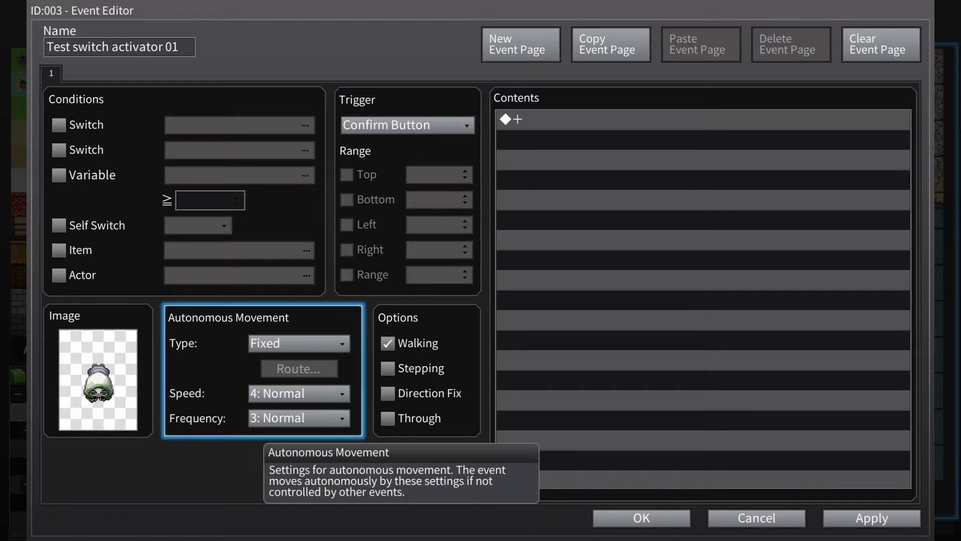
{"action": "key", "text": "Right"}
{"action": "key", "text": "Up"}
{"action": "key", "text": "Down"}
{"action": "key", "text": "Down"}
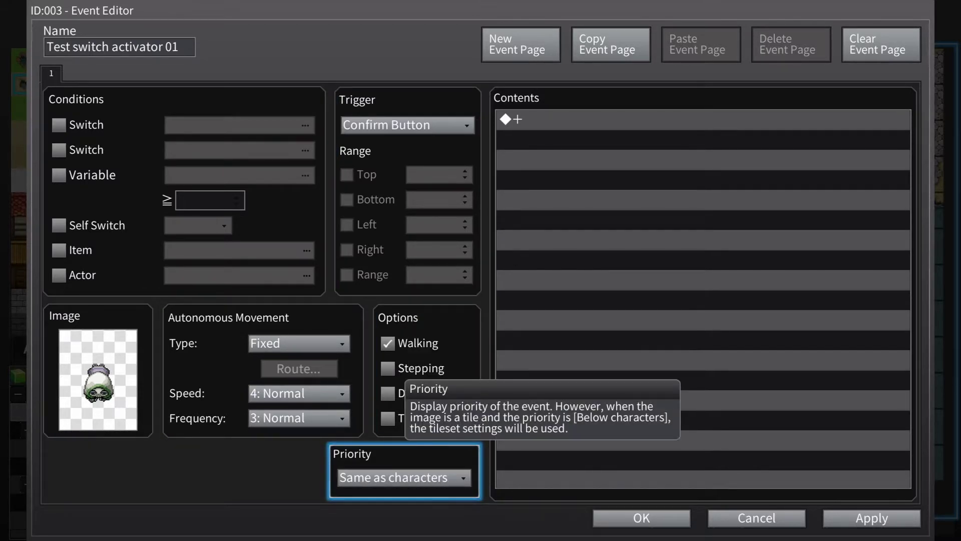
Review the event's Autonomous Movement type and Trigger settings
{"action": "key", "text": "Up"}
{"action": "key", "text": "Left"}
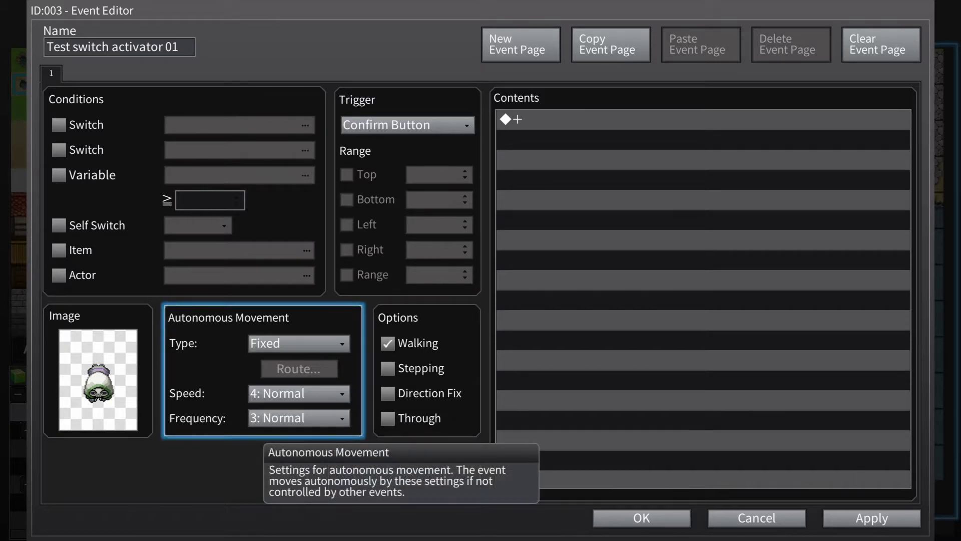
{"action": "key", "text": "Return"}
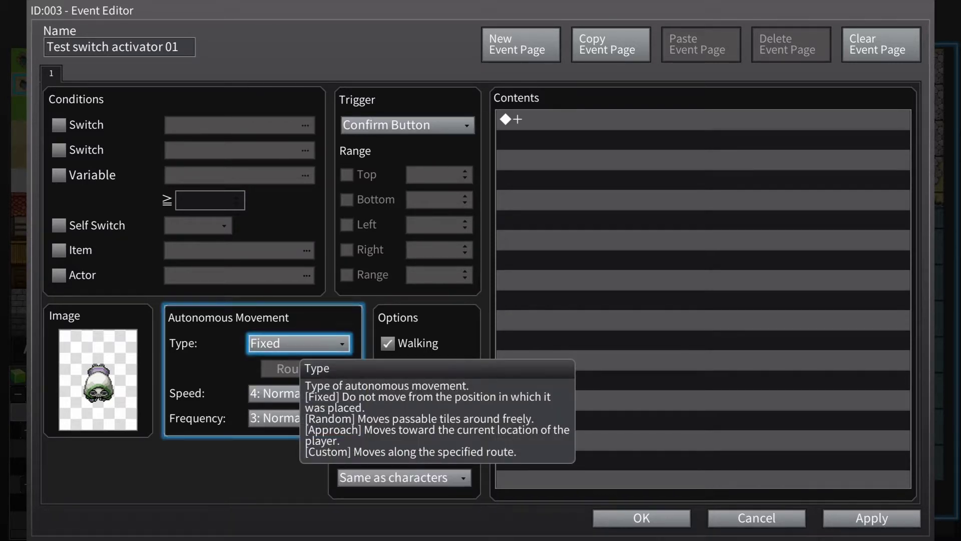
{"action": "key", "text": "Escape"}
{"action": "key", "text": "Right"}
{"action": "key", "text": "Up"}
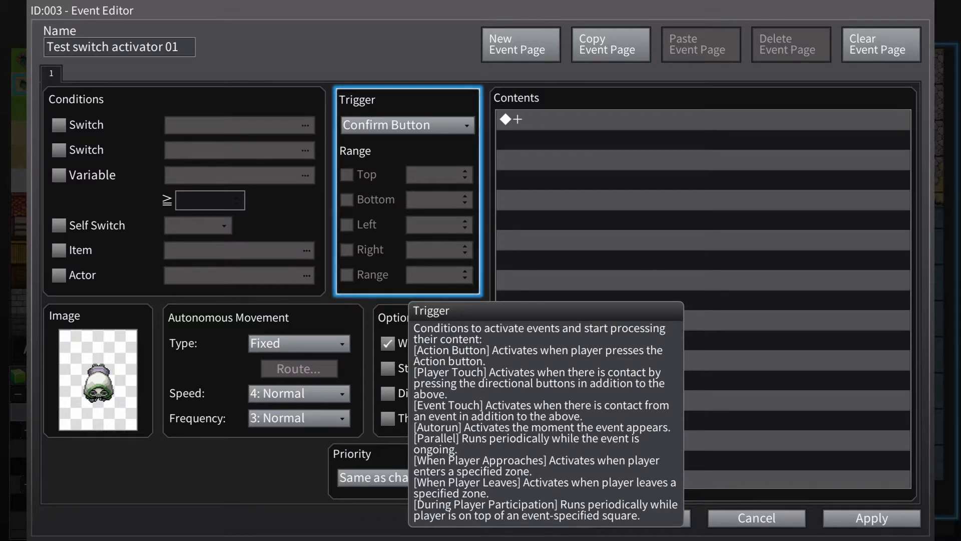
{"action": "key", "text": "Right"}
{"action": "key", "text": "Left"}
{"action": "key", "text": "Right"}
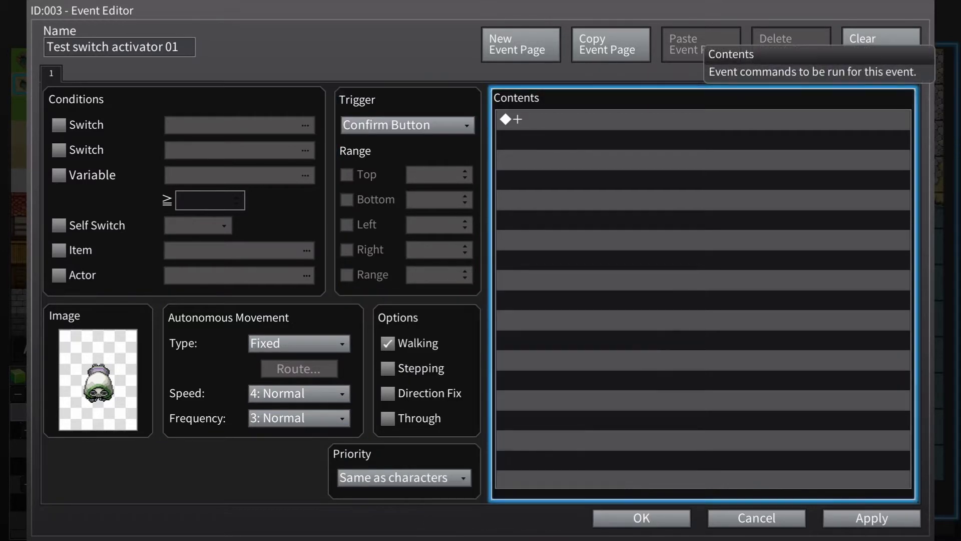
{"action": "key", "text": "Left"}
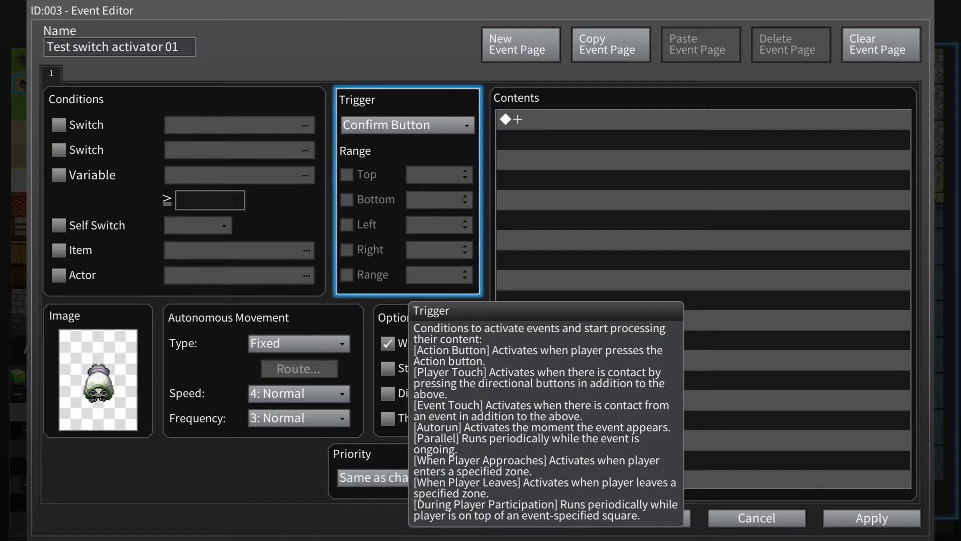
Save the switch activator event and close its editor
{"action": "key", "text": "Right"}
{"action": "key", "text": "Down"}
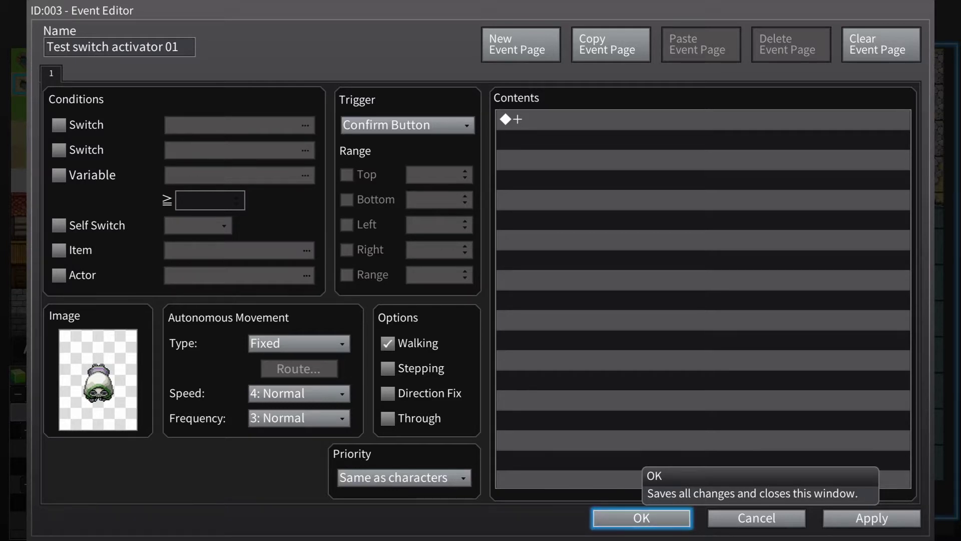
{"action": "key", "text": "Return"}
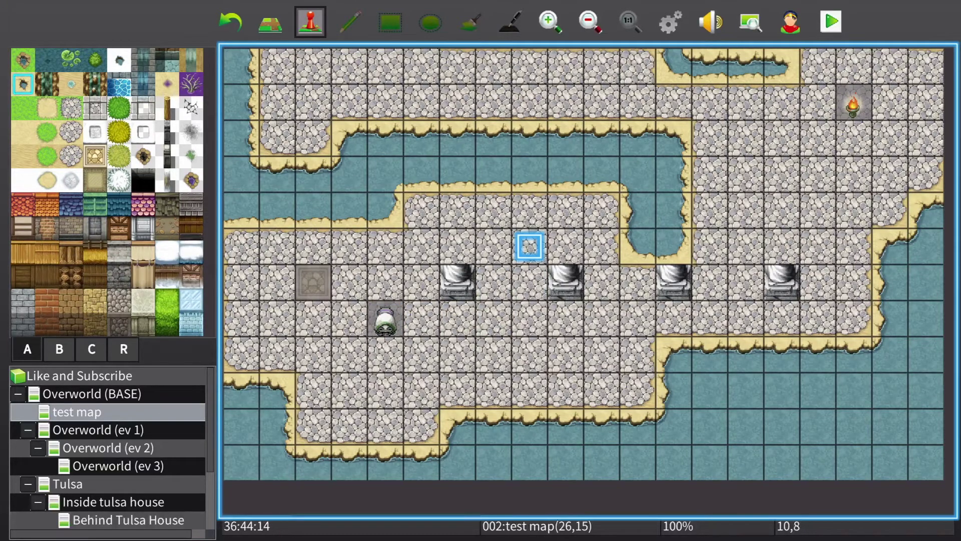
Create a second event on tile 10,8 of the test map and name it "Test switch"
{"action": "right_click", "coordinate": [529, 246]}
{"action": "left_click", "coordinate": [479, 278]}
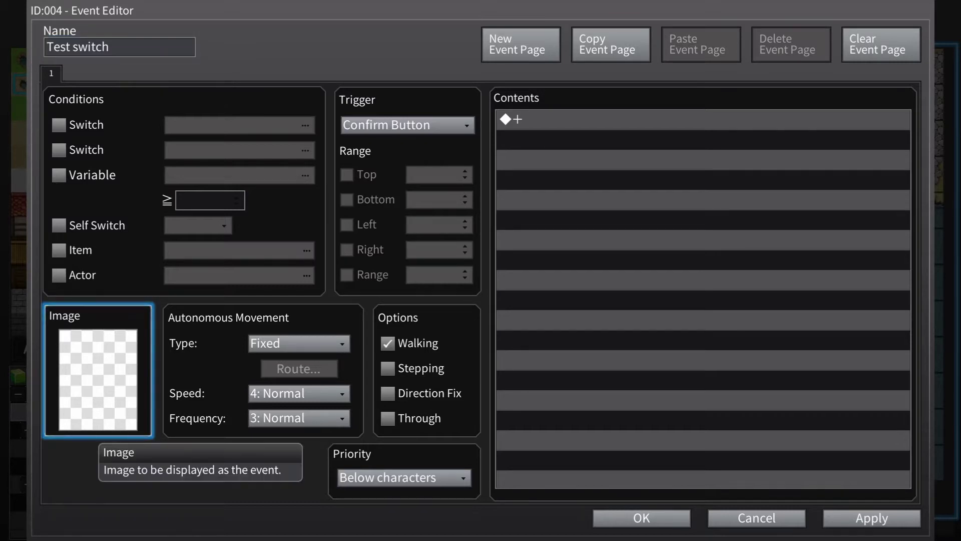
Set the Test switch event's image to the closed door in the first frame of Gate1
{"action": "key", "text": "Return"}
{"action": "key", "text": "Down"}
{"action": "key", "text": "Return"}
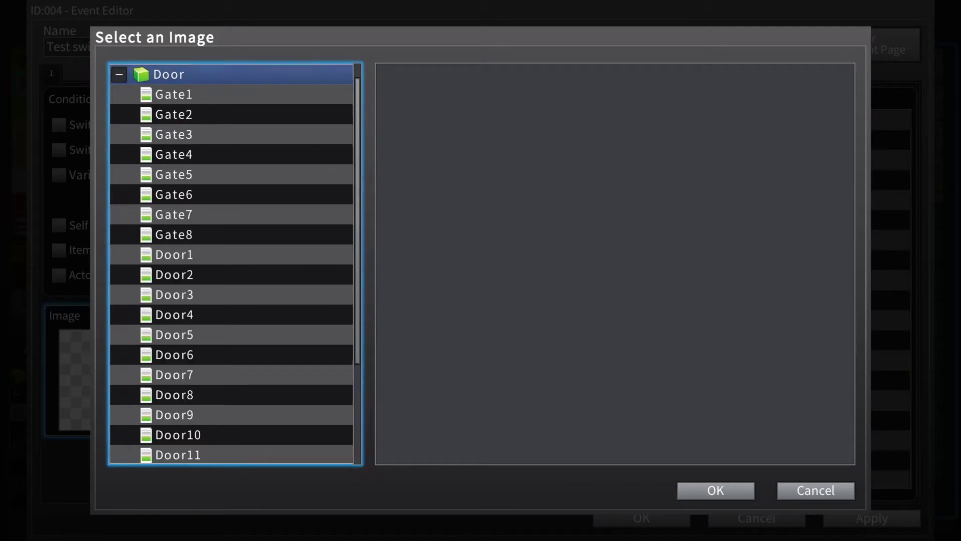
{"action": "key", "text": "Down"}
{"action": "key", "text": "Tab"}
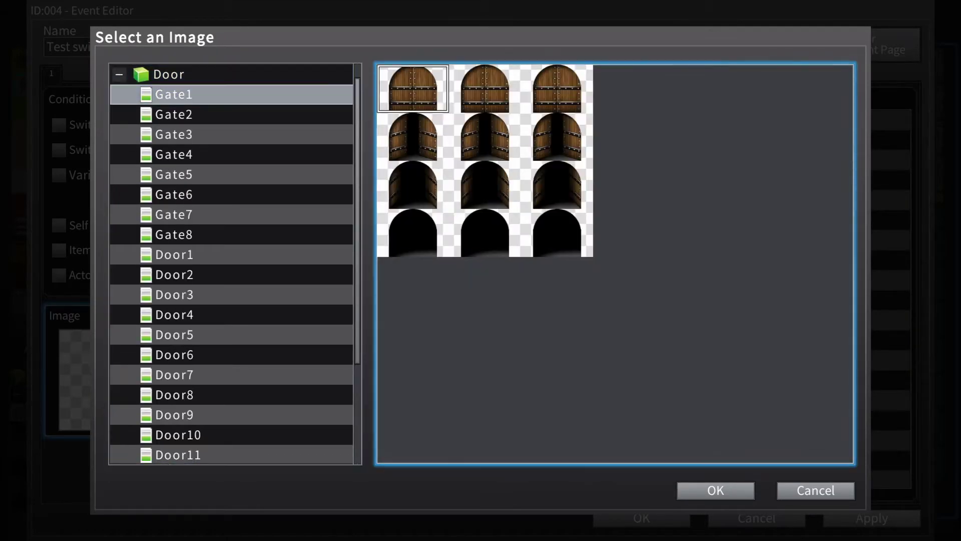
{"action": "key", "text": "Tab"}
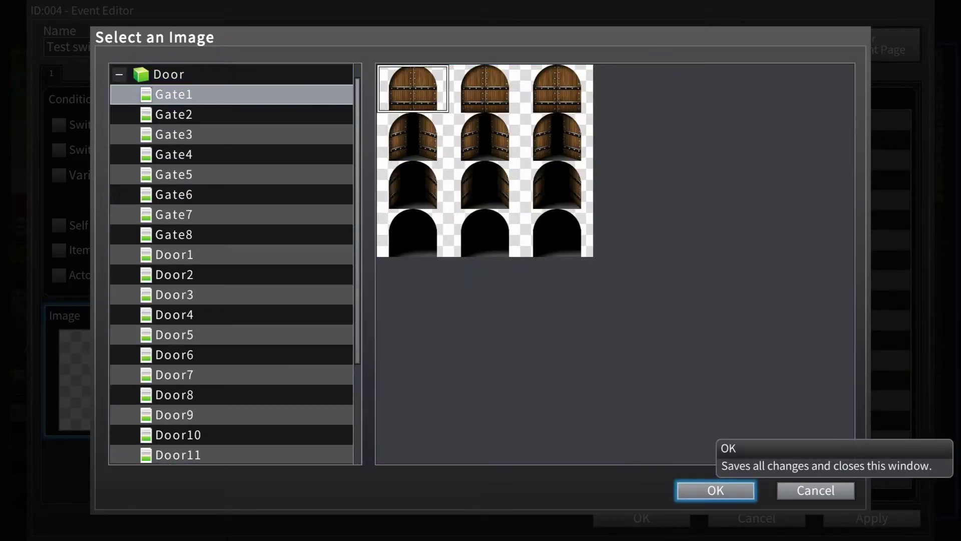
{"action": "key", "text": "Return"}
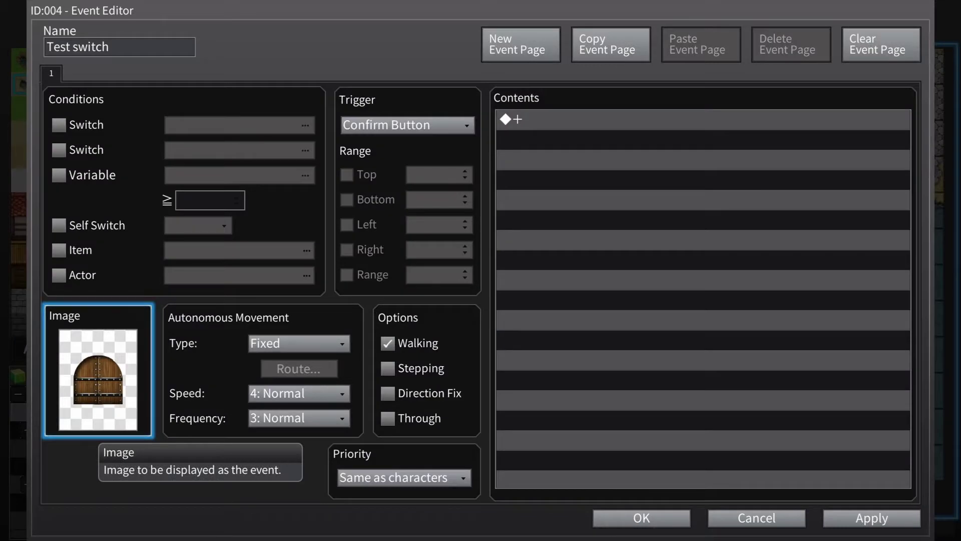
Save the Test switch event and close its editor
{"action": "key", "text": "Right"}
{"action": "key", "text": "Right"}
{"action": "key", "text": "Up"}
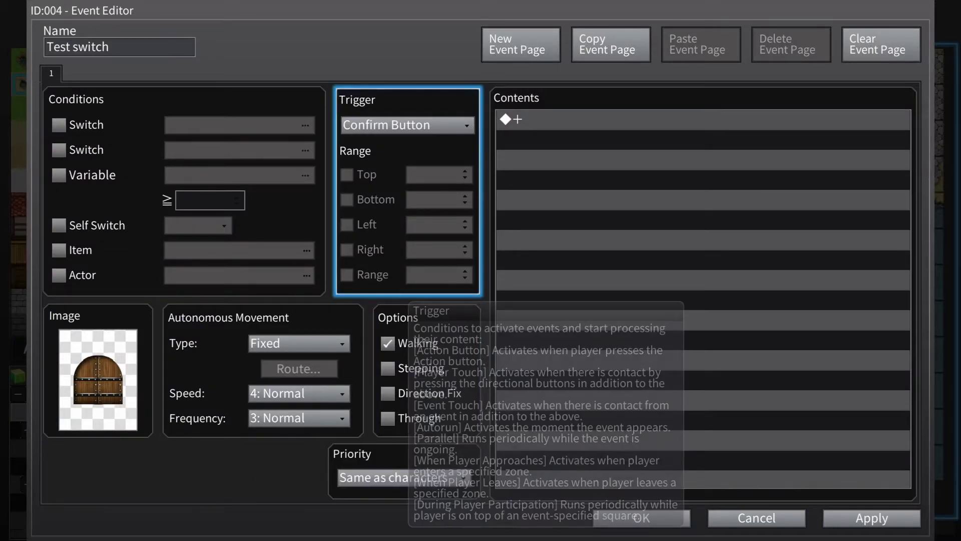
{"action": "key", "text": "Down"}
{"action": "key", "text": "Right"}
{"action": "key", "text": "Down"}
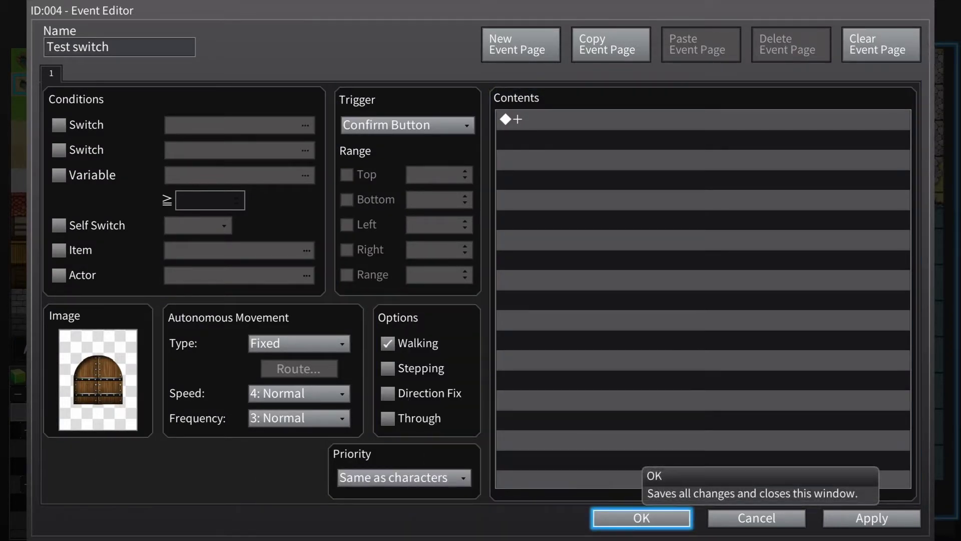
{"action": "key", "text": "Return"}
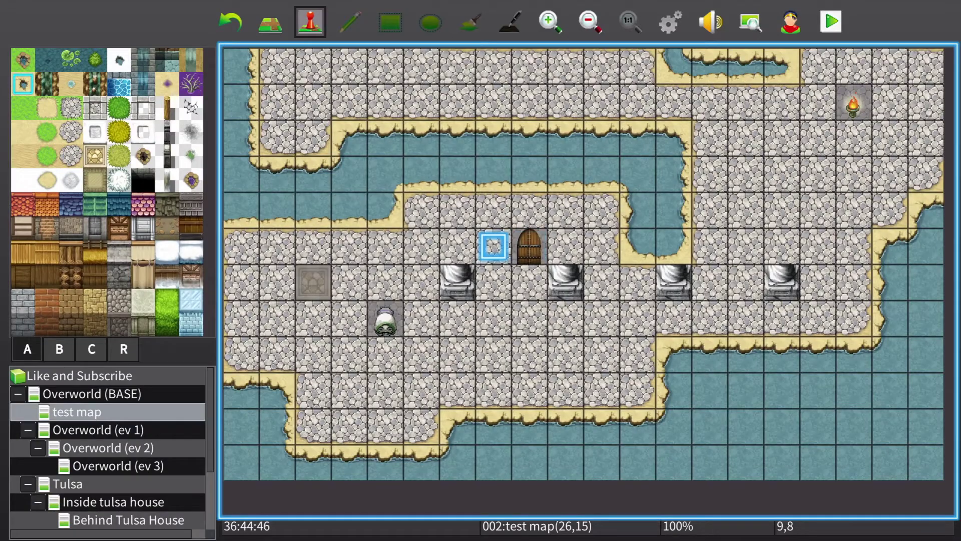
{"action": "key", "text": "Down"}
{"action": "key", "text": "Down"}
{"action": "key", "text": "Menu"}
{"action": "key", "text": "Return"}
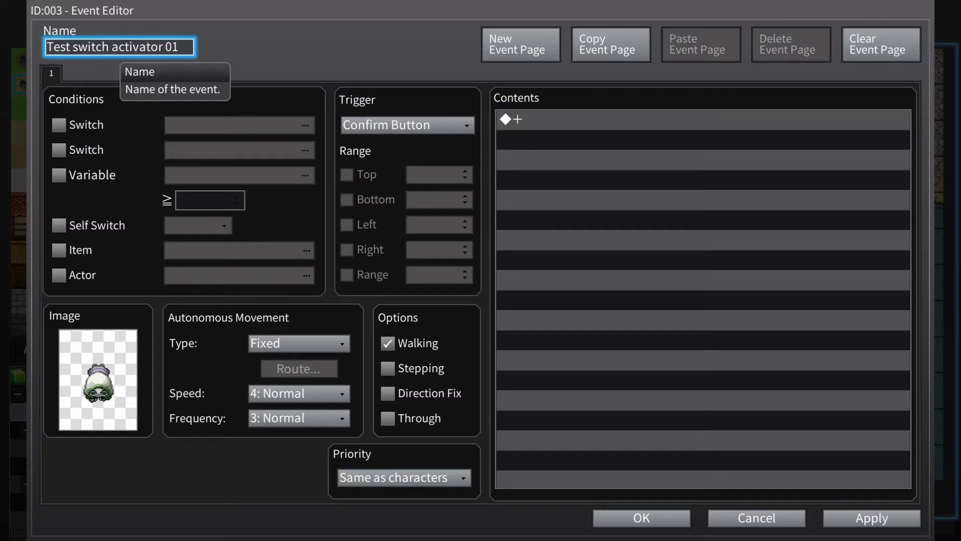
{"action": "key", "text": "Escape"}
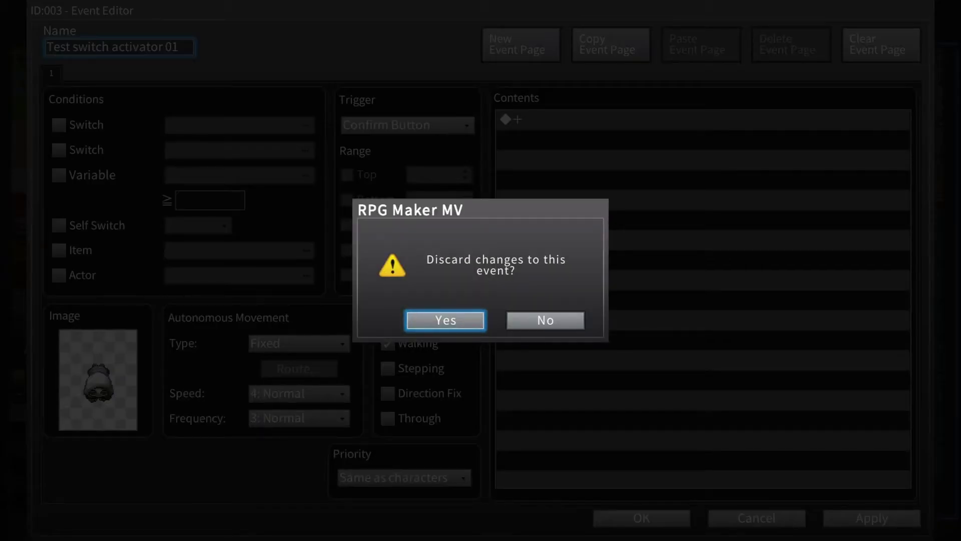
{"action": "key", "text": "Return"}
Reopen the Test switch door event on tile 10,8 for editing
{"action": "key", "text": "Right"}
{"action": "key", "text": "Right"}
{"action": "key", "text": "Right"}
{"action": "key", "text": "Right"}
{"action": "key", "text": "Up"}
{"action": "key", "text": "Up"}
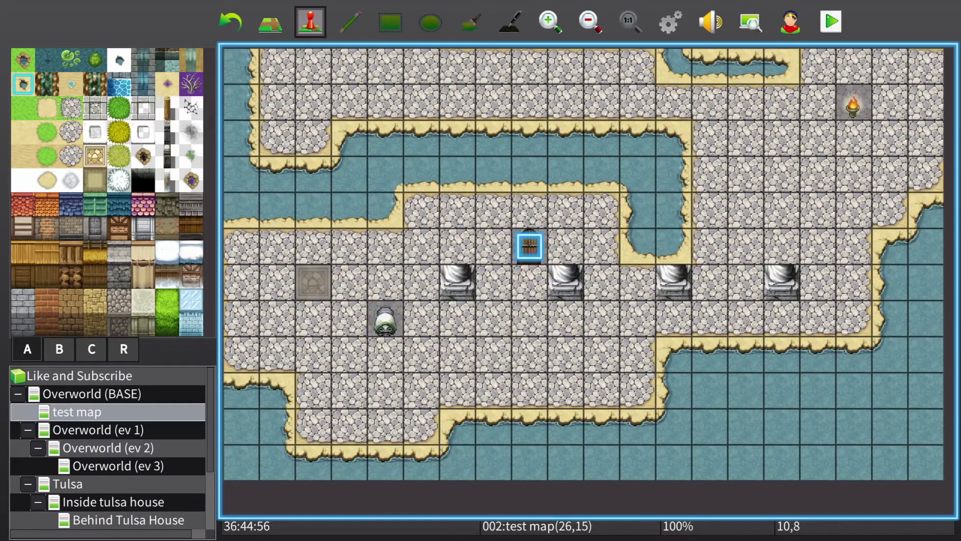
{"action": "key", "text": "Menu"}
{"action": "key", "text": "Return"}
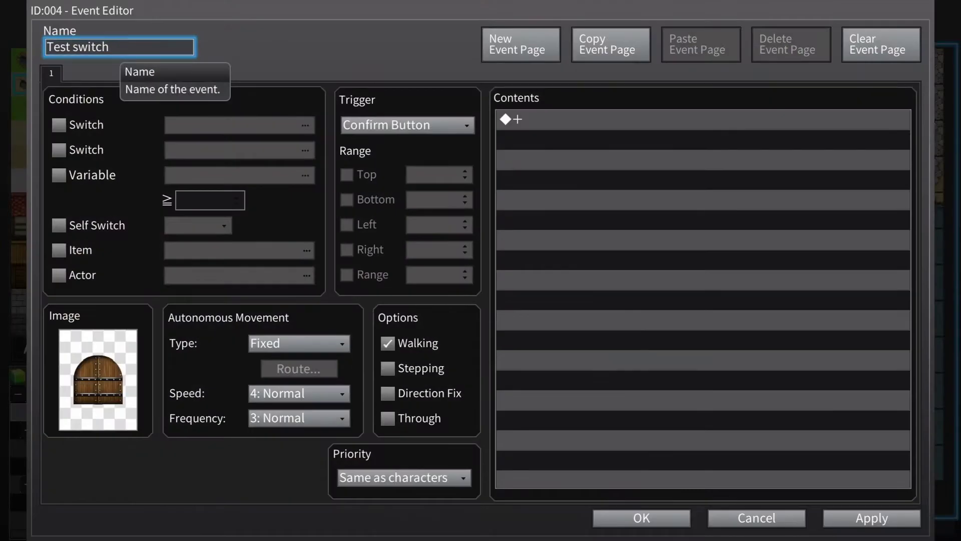
Add a second event page to the Test switch event
{"action": "key", "text": "Down"}
{"action": "key", "text": "Right"}
{"action": "key", "text": "Down"}
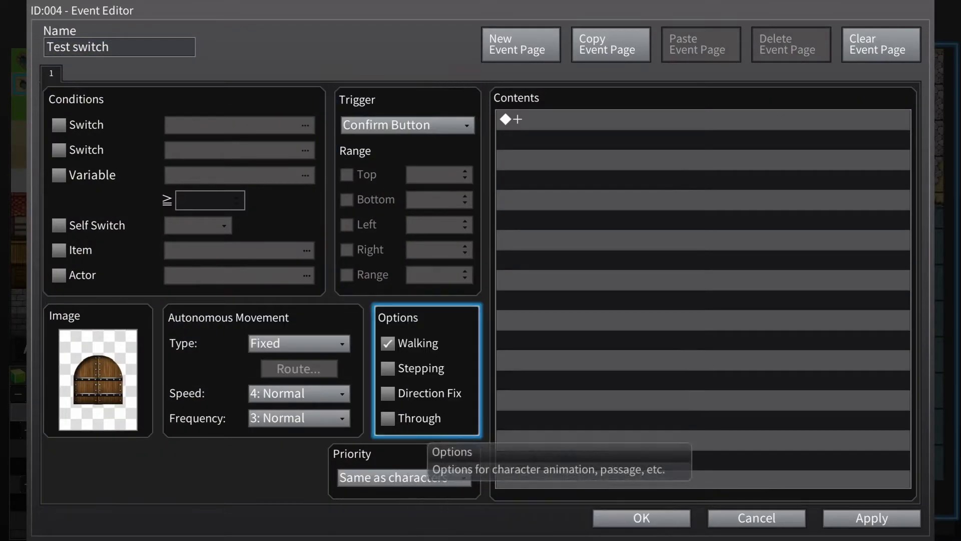
{"action": "key", "text": "Left"}
{"action": "key", "text": "Left"}
{"action": "key", "text": "Right"}
{"action": "key", "text": "Up"}
{"action": "key", "text": "Right"}
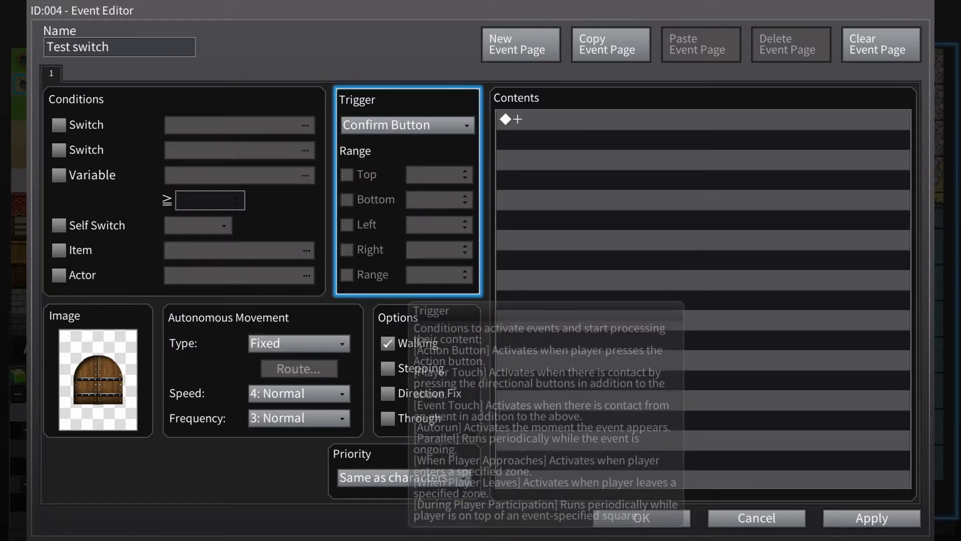
{"action": "key", "text": "Right"}
{"action": "key", "text": "Up"}
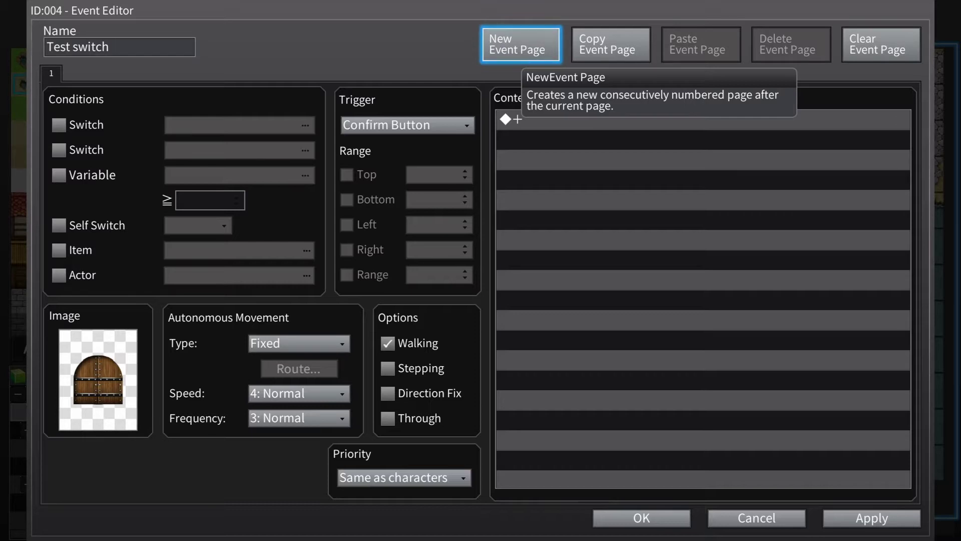
{"action": "key", "text": "Return"}
Set page 2's image to the open gate in the third row, first column of Gate1
{"action": "key", "text": "Left"}
{"action": "key", "text": "Down"}
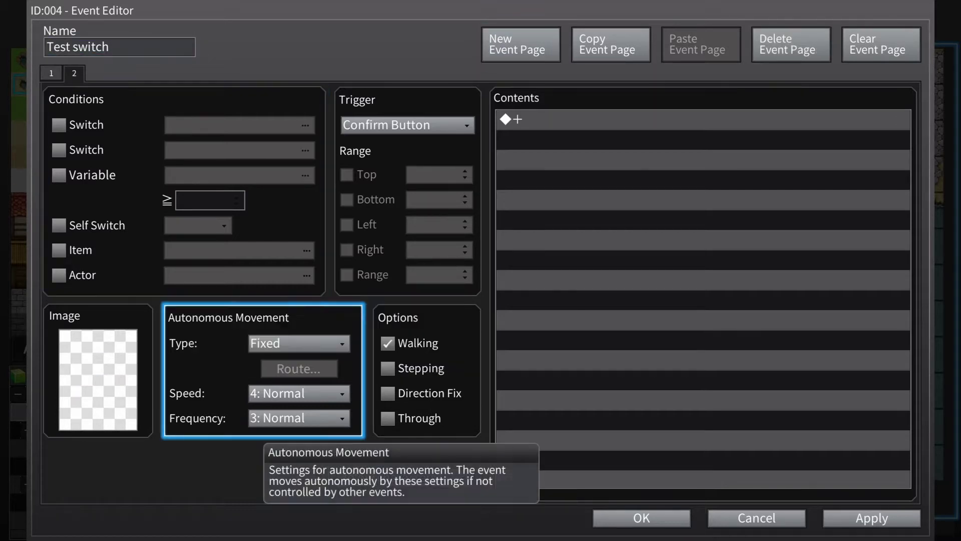
{"action": "key", "text": "Left"}
{"action": "key", "text": "Return"}
{"action": "key", "text": "Down"}
{"action": "key", "text": "Right"}
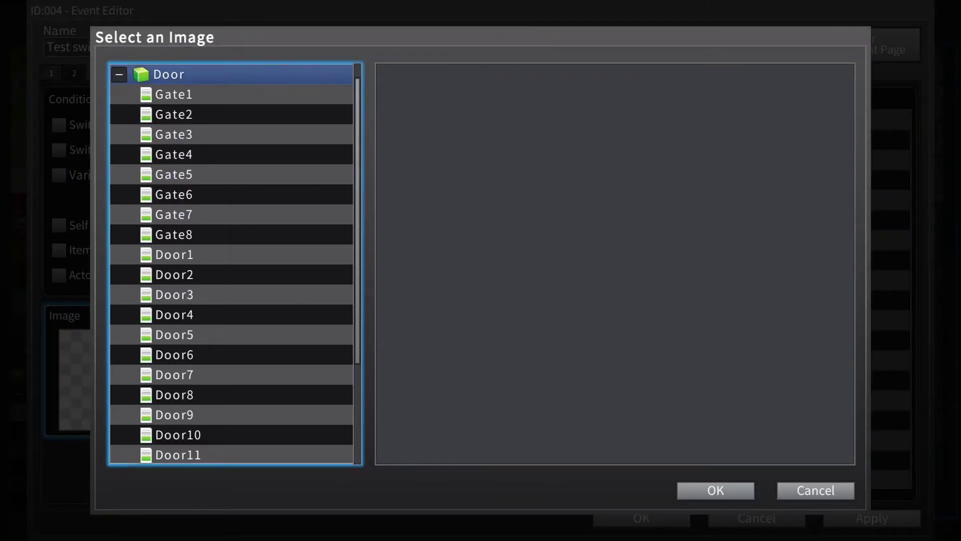
{"action": "key", "text": "Down"}
{"action": "key", "text": "Down"}
{"action": "key", "text": "Up"}
{"action": "key", "text": "Tab"}
{"action": "key", "text": "Right"}
{"action": "key", "text": "Down"}
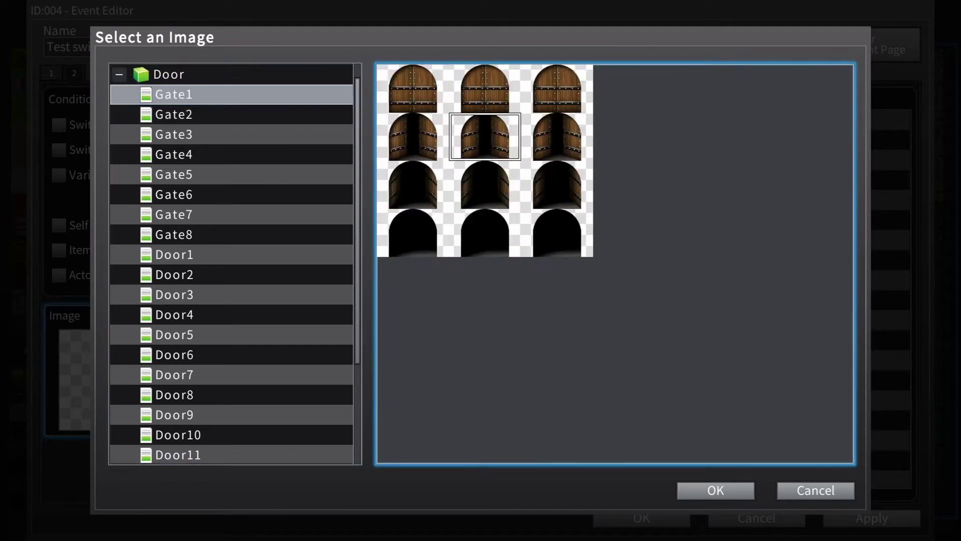
{"action": "key", "text": "Down"}
{"action": "key", "text": "Left"}
{"action": "key", "text": "Tab"}
{"action": "key", "text": "Return"}
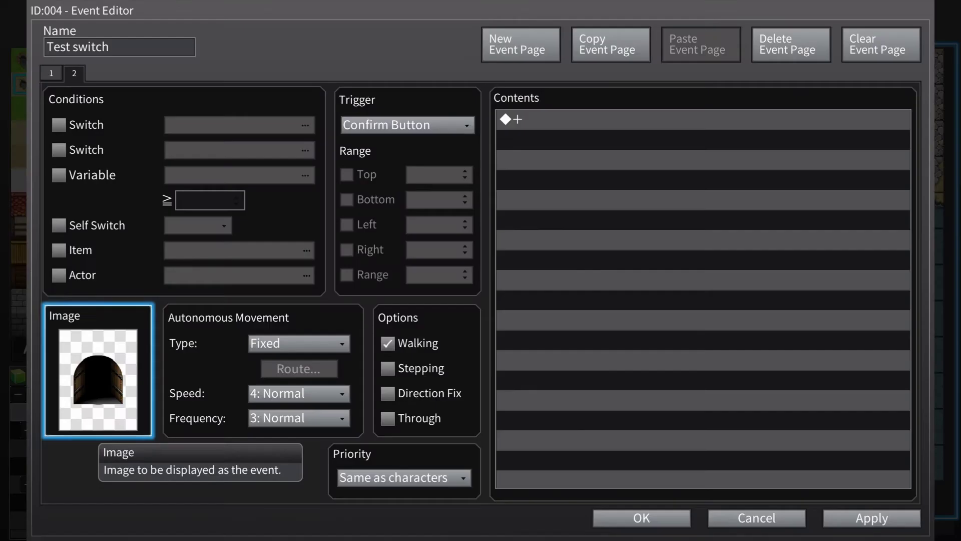
Start a Play SE command on the first line of page 2's contents
{"action": "key", "text": "Right"}
{"action": "key", "text": "Up"}
{"action": "key", "text": "Right"}
{"action": "key", "text": "Right"}
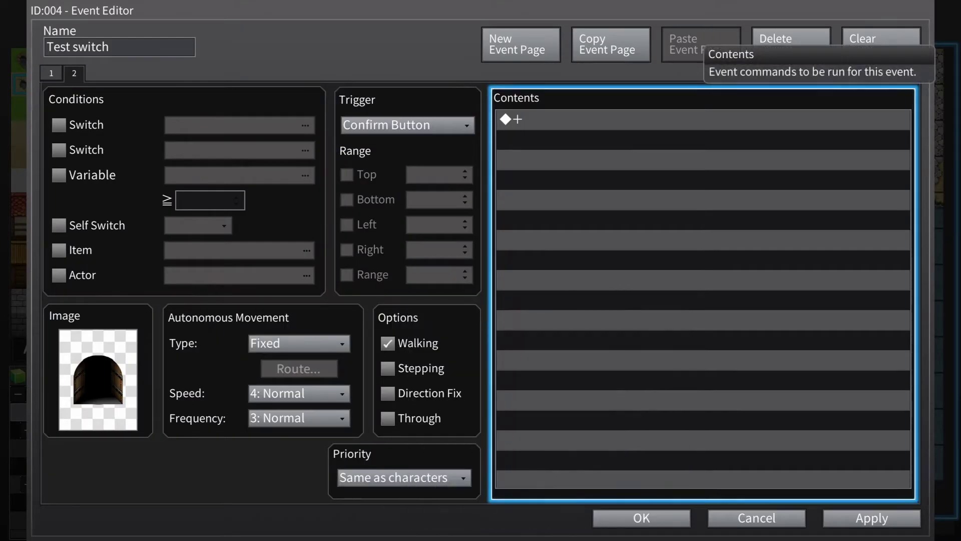
{"action": "key", "text": "Left"}
{"action": "key", "text": "Right"}
{"action": "key", "text": "Return"}
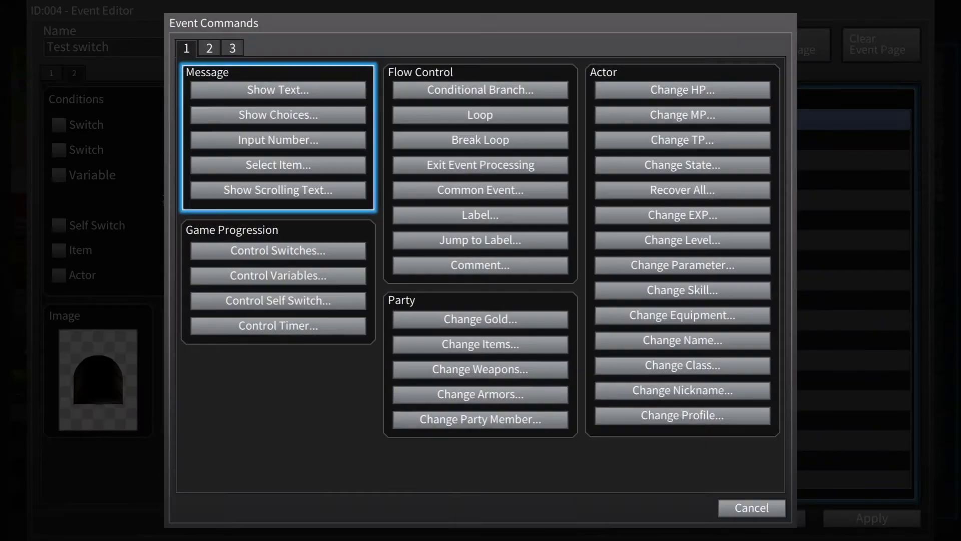
{"action": "key", "text": "Right"}
{"action": "key", "text": "Right"}
{"action": "key", "text": "Left"}
{"action": "key", "text": "Page_Down"}
{"action": "key", "text": "Right"}
{"action": "key", "text": "Right"}
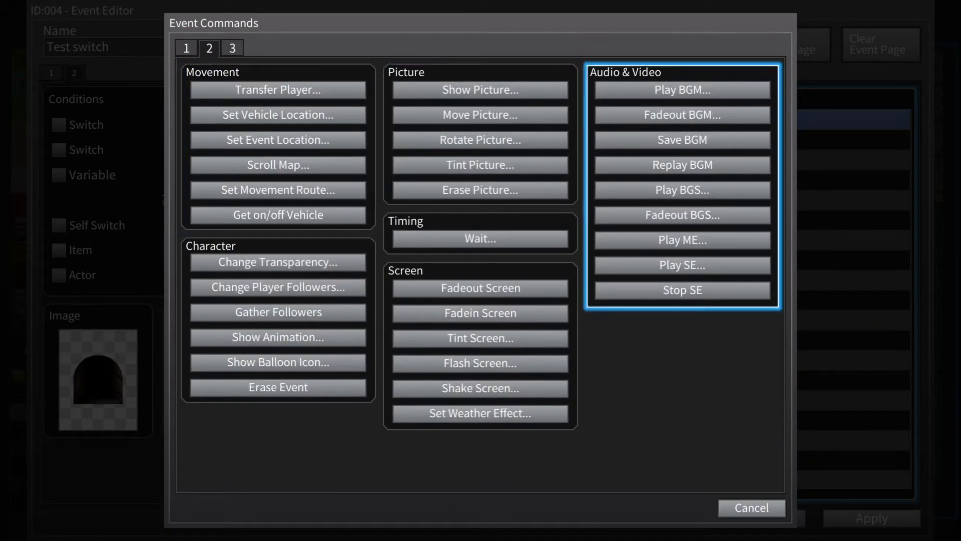
{"action": "key", "text": "Down"}
{"action": "key", "text": "Up"}
{"action": "key", "text": "Return"}
{"action": "key", "text": "Down"}
{"action": "key", "text": "Down"}
{"action": "key", "text": "Down"}
{"action": "key", "text": "Down"}
{"action": "key", "text": "Down"}
{"action": "key", "text": "Down"}
{"action": "key", "text": "Down"}
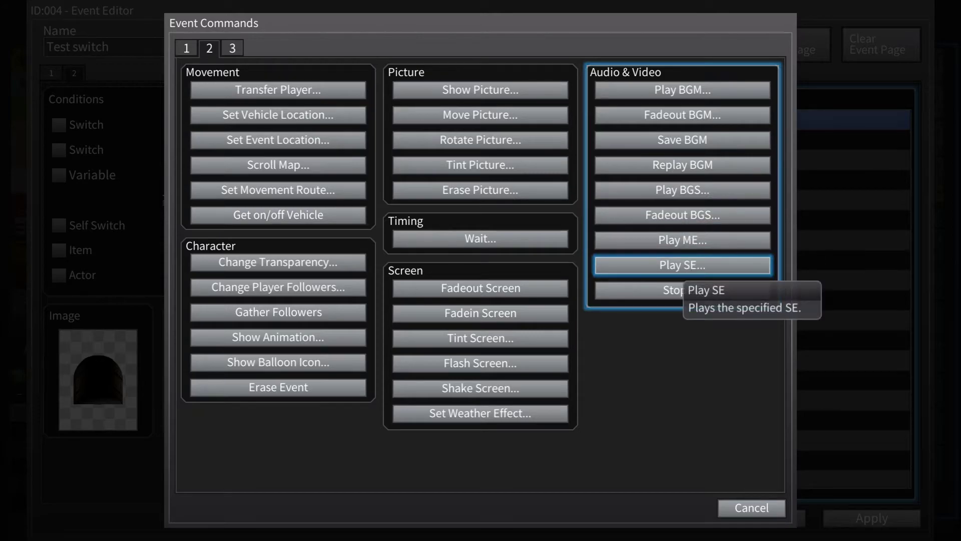
{"action": "key", "text": "Return"}
Choose the Door1 sound from Doors-Footsteps for the Play SE command and insert the command
{"action": "key", "text": "Tab"}
{"action": "key", "text": "Tab"}
{"action": "key", "text": "Tab"}
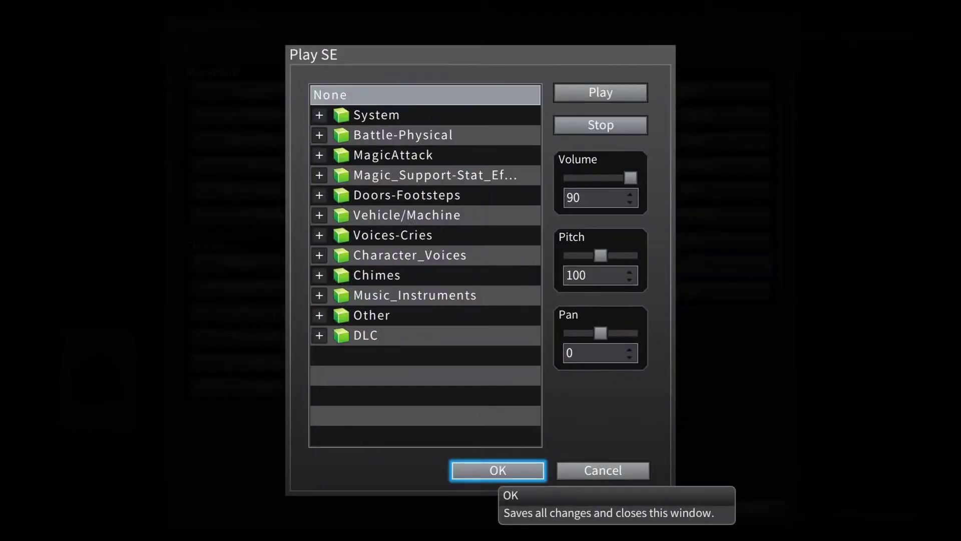
{"action": "key", "text": "Tab"}
{"action": "key", "text": "Down"}
{"action": "key", "text": "Down"}
{"action": "key", "text": "Down"}
{"action": "key", "text": "Down"}
{"action": "key", "text": "Down"}
{"action": "key", "text": "Return"}
{"action": "key", "text": "Down"}
{"action": "key", "text": "Down"}
{"action": "key", "text": "Down"}
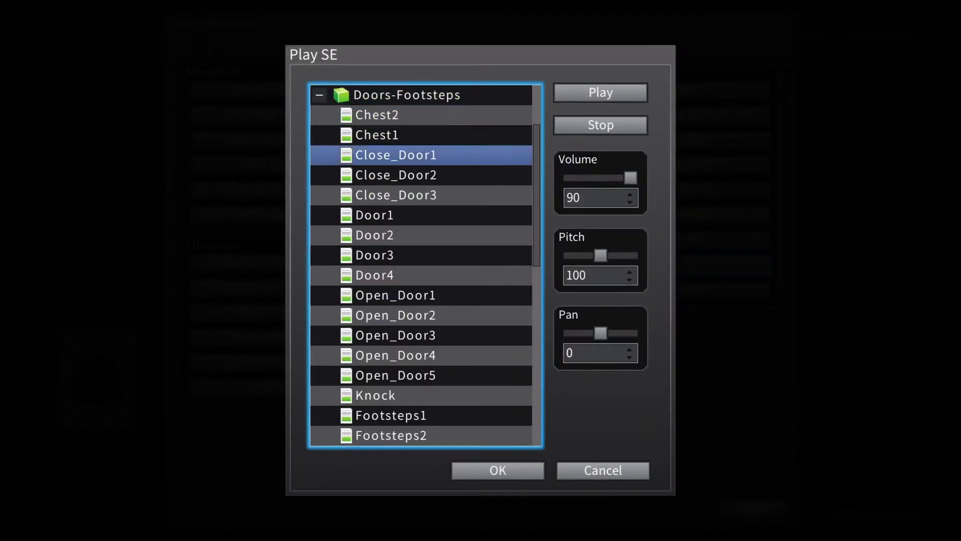
{"action": "key", "text": "Down"}
{"action": "key", "text": "Tab"}
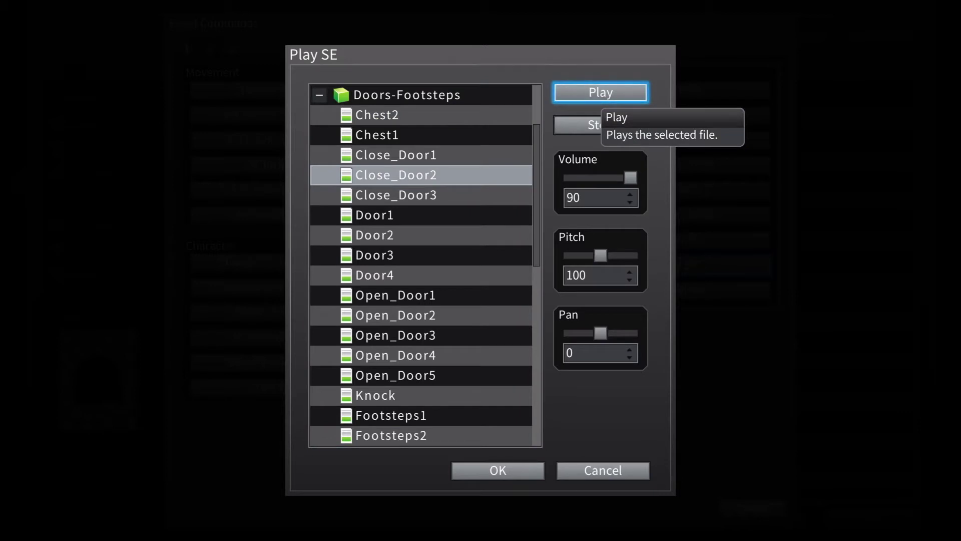
{"action": "key", "text": "shift+Tab"}
{"action": "key", "text": "Down"}
{"action": "key", "text": "Down"}
{"action": "key", "text": "Tab"}
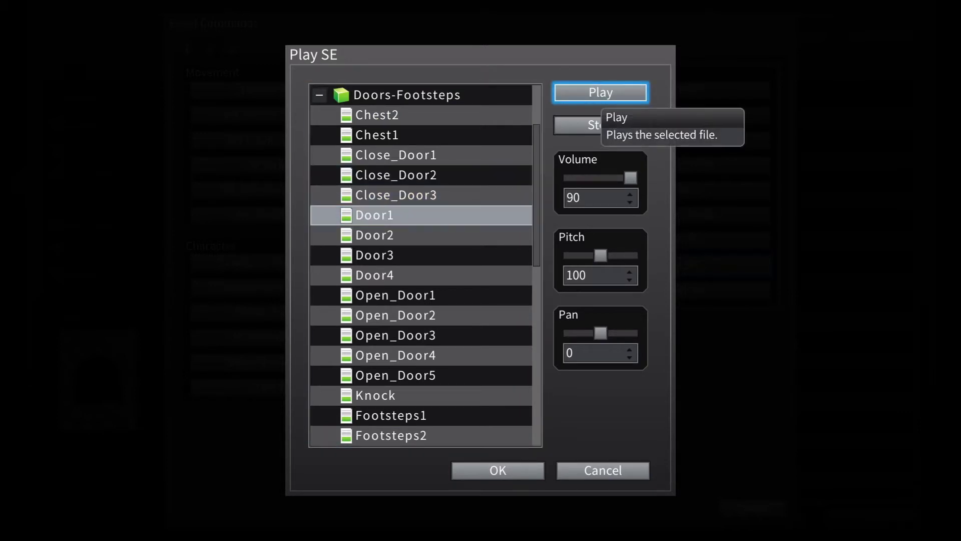
{"action": "key", "text": "shift+Tab"}
{"action": "key", "text": "shift+Tab"}
{"action": "key", "text": "shift+Tab"}
{"action": "key", "text": "shift+Tab"}
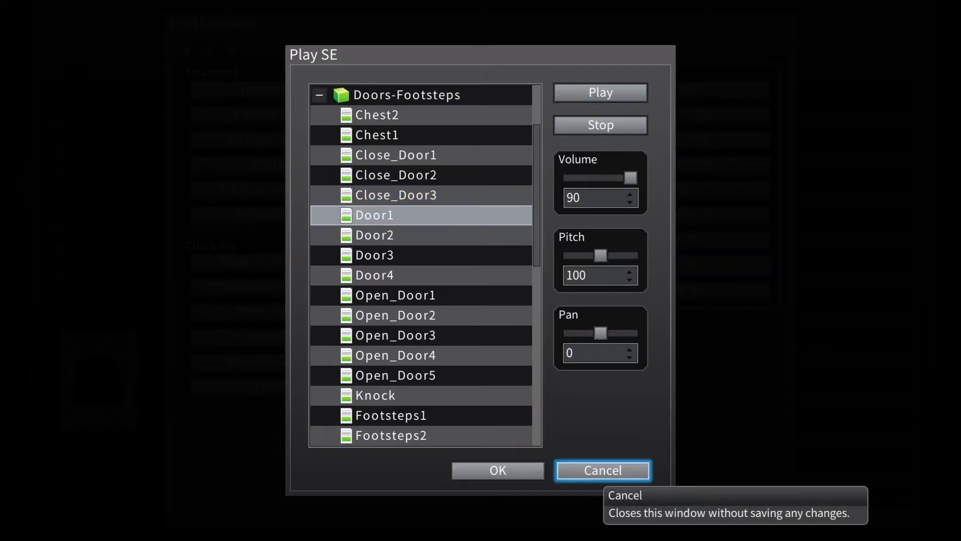
{"action": "key", "text": "Down"}
{"action": "key", "text": "Left"}
{"action": "key", "text": "Return"}
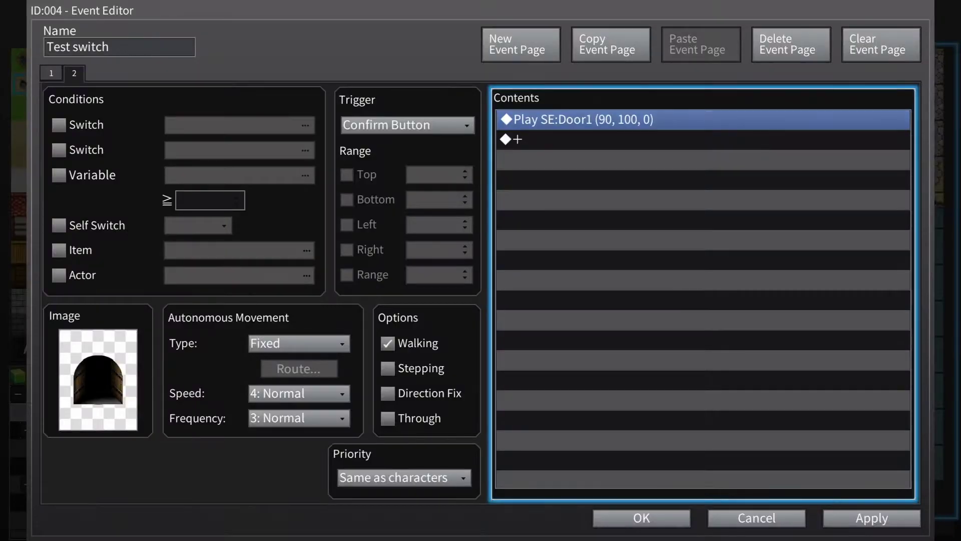
Enable the first Switch condition on page 2 of the Test switch event
{"action": "key", "text": "Down"}
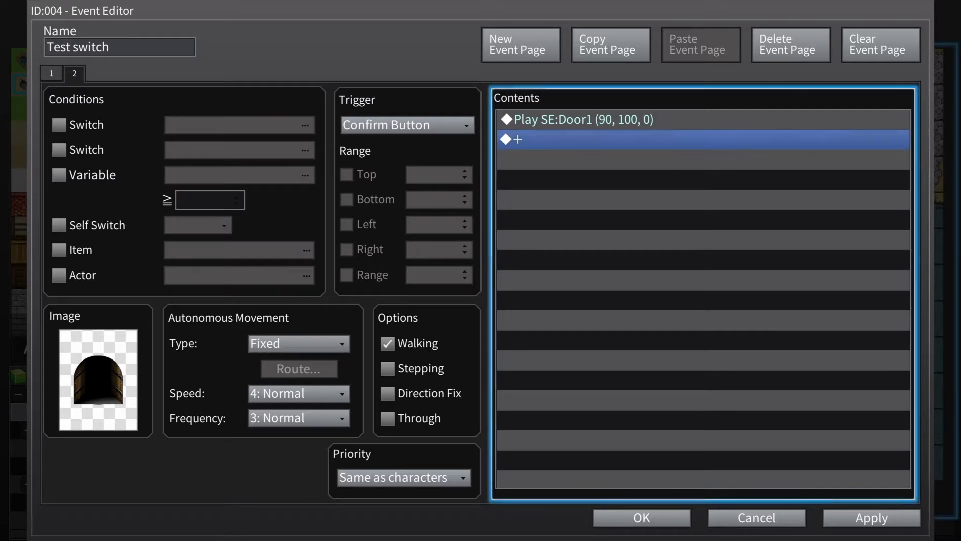
{"action": "key", "text": "Left"}
{"action": "key", "text": "Left"}
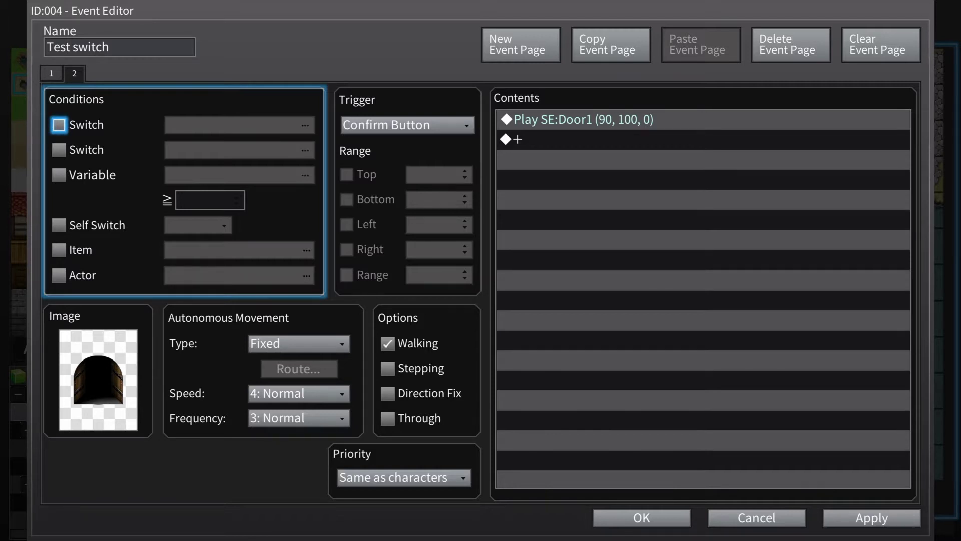
{"action": "key", "text": "Return"}
{"action": "key", "text": "Right"}
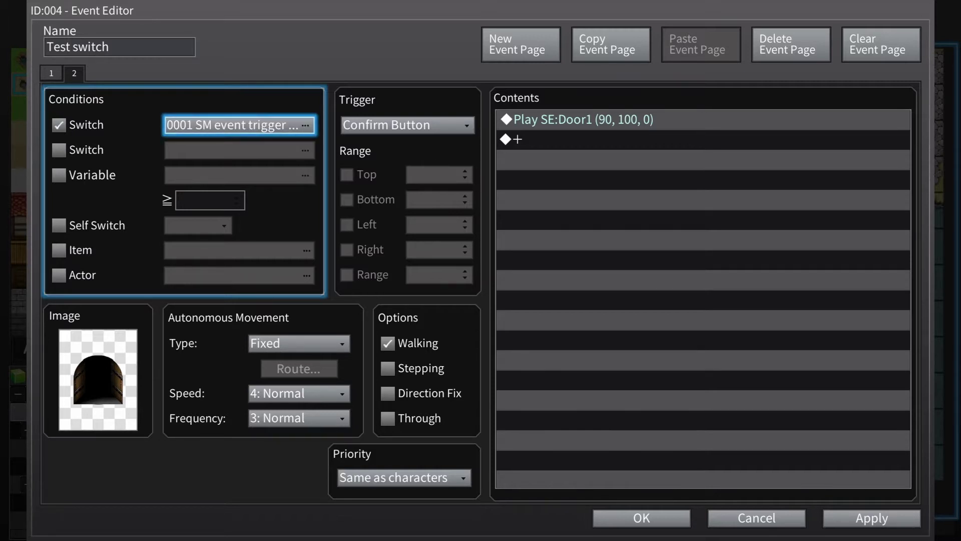
Select the unnamed switch slot 0008 for the first Switch condition on page 2 of the Test switch event
{"action": "key", "text": "Return"}
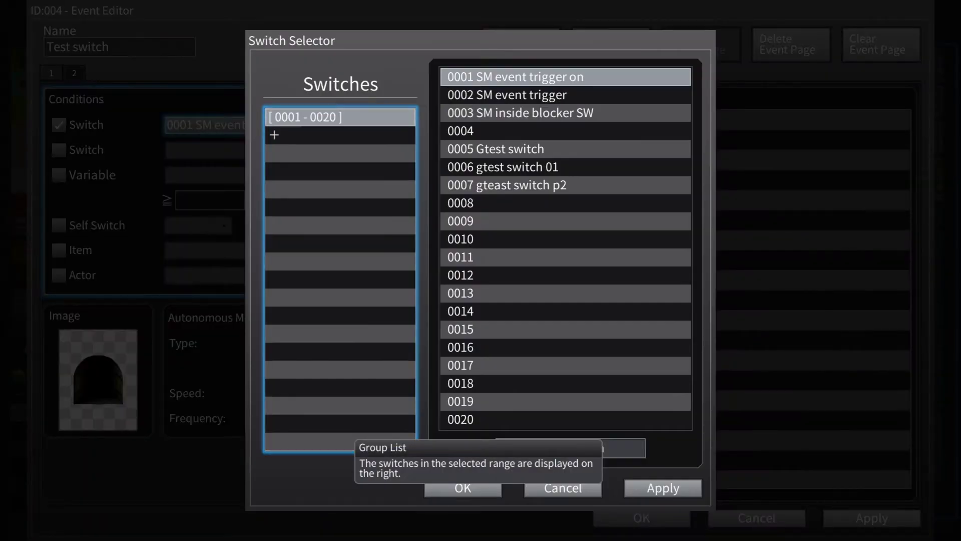
{"action": "key", "text": "Right"}
{"action": "key", "text": "Left"}
{"action": "key", "text": "Right"}
{"action": "key", "text": "Down"}
{"action": "key", "text": "Up"}
{"action": "key", "text": "Return"}
{"action": "key", "text": "Down"}
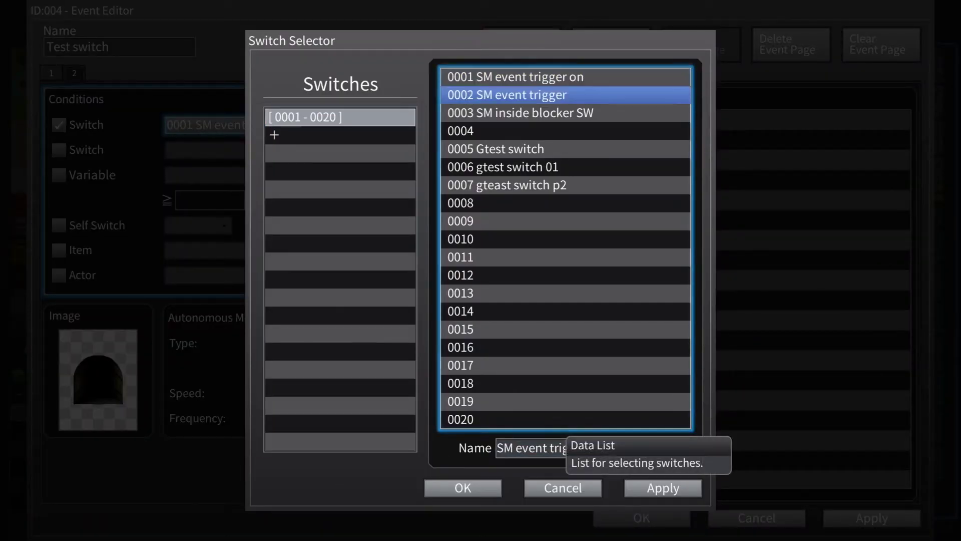
{"action": "key", "text": "Down"}
{"action": "key", "text": "Down"}
{"action": "key", "text": "Down"}
{"action": "key", "text": "Down"}
{"action": "key", "text": "Down"}
{"action": "key", "text": "Down"}
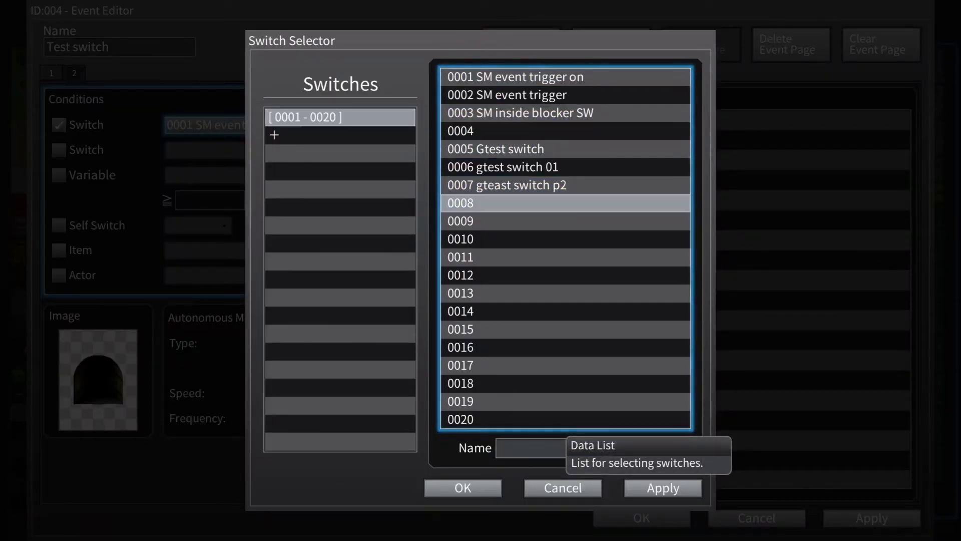
Name switch 0008 "open door test switch" and assign it to page 2's Switch condition
{"action": "key", "text": "Tab"}
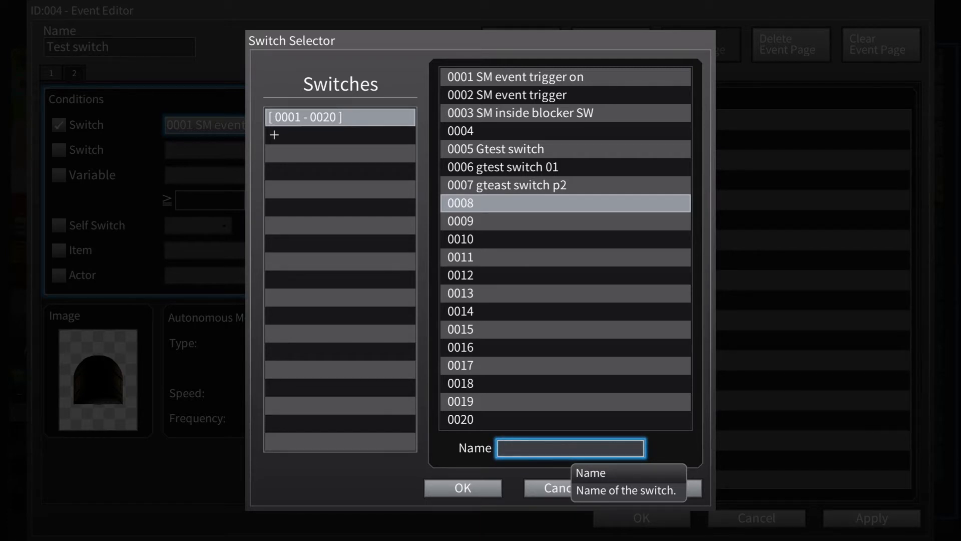
{"action": "type", "text": "open door test switch"}
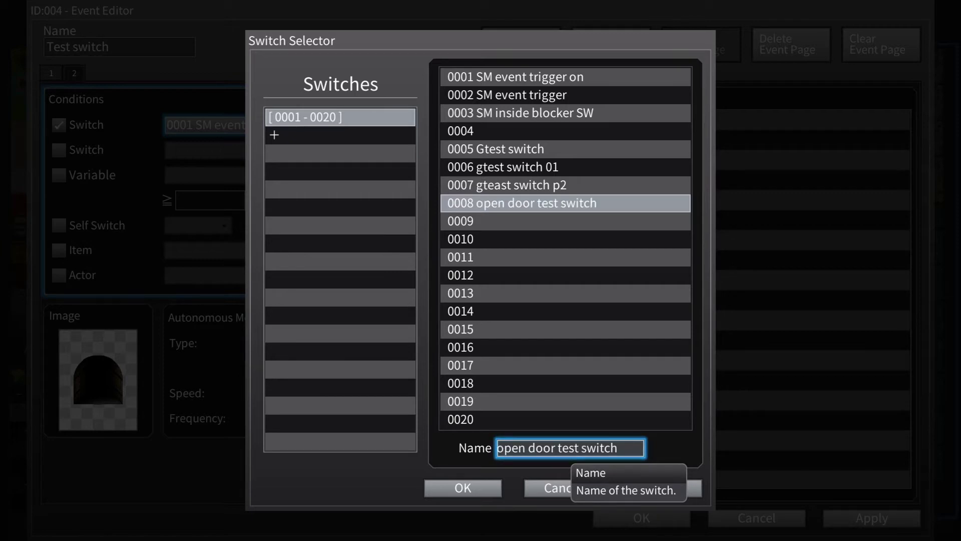
{"action": "key", "text": "Down"}
{"action": "key", "text": "Return"}
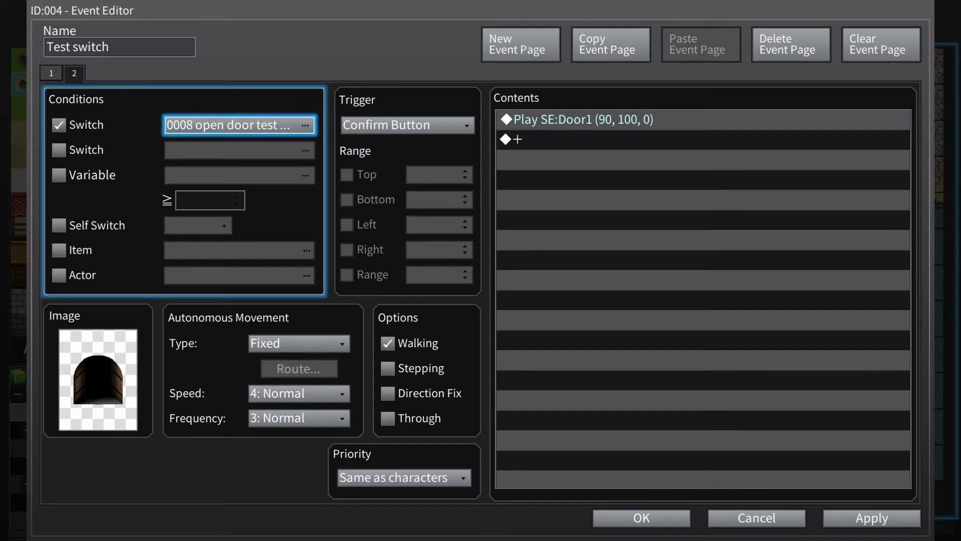
Compare page 1 and page 2 of the Test switch event, checking their conditions, images and contents
{"action": "key", "text": "Escape"}
{"action": "key", "text": "Down"}
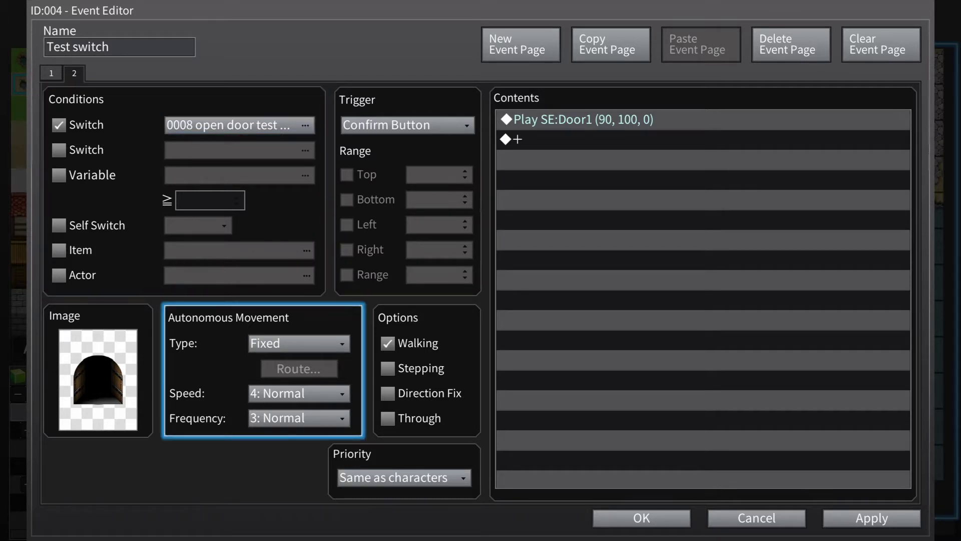
{"action": "key", "text": "Right"}
{"action": "key", "text": "Right"}
{"action": "key", "text": "Tab"}
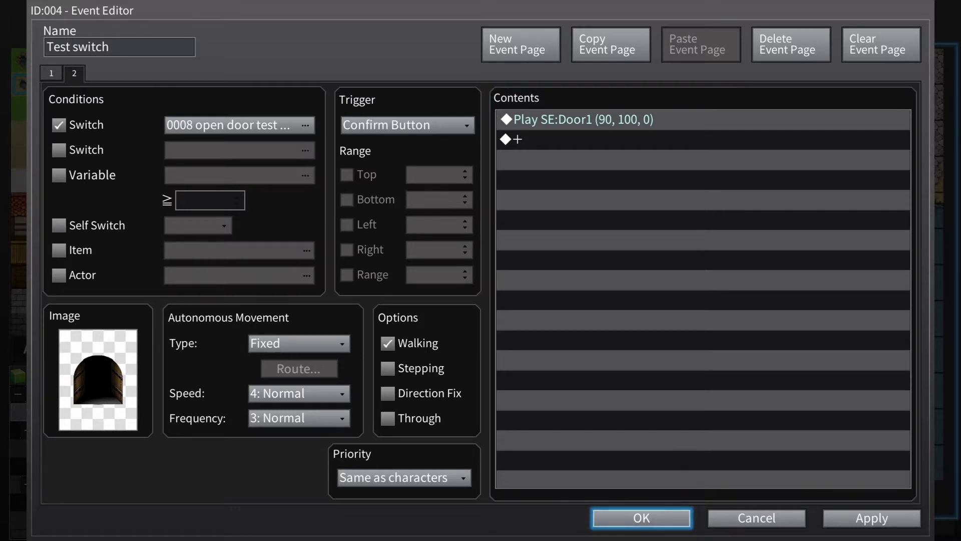
{"action": "key", "text": "Up"}
{"action": "key", "text": "Page_Up"}
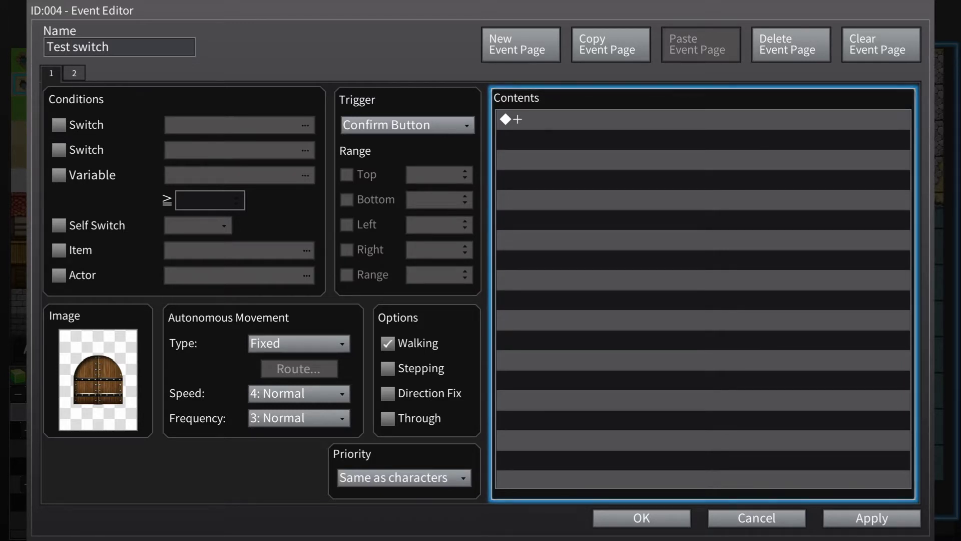
{"action": "left_click", "coordinate": [74, 73]}
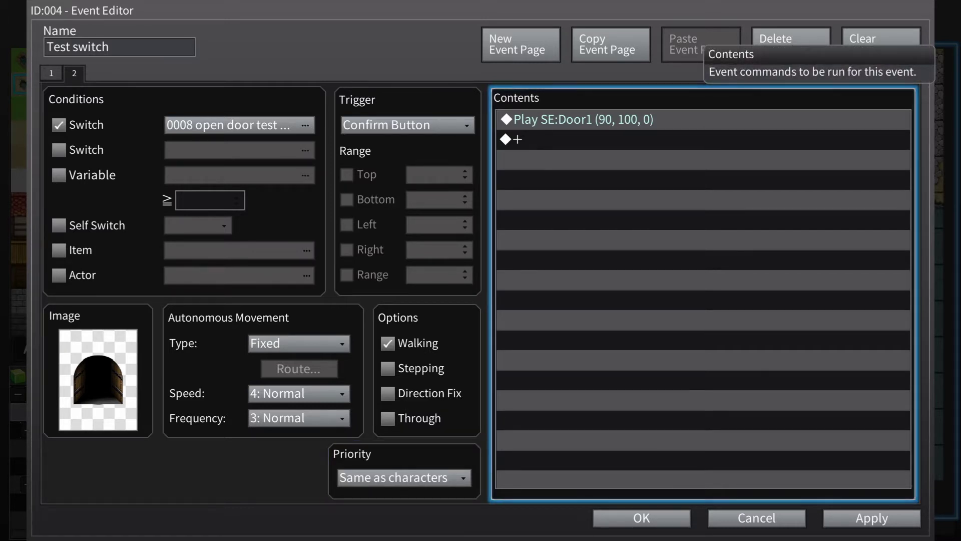
{"action": "left_click", "coordinate": [872, 517]}
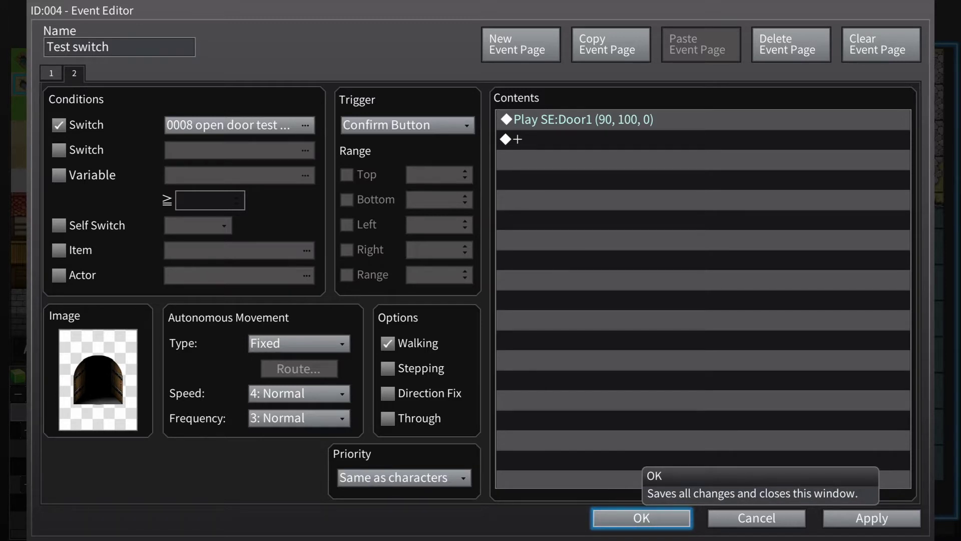
{"action": "key", "text": "Up"}
{"action": "key", "text": "Down"}
{"action": "key", "text": "Up"}
{"action": "key", "text": "Page_Up"}
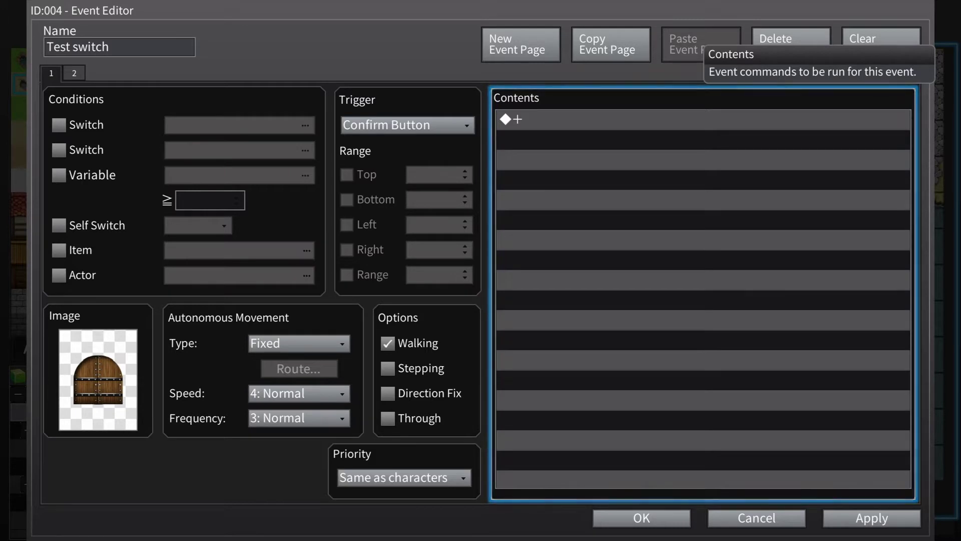
{"action": "key", "text": "Page_Down"}
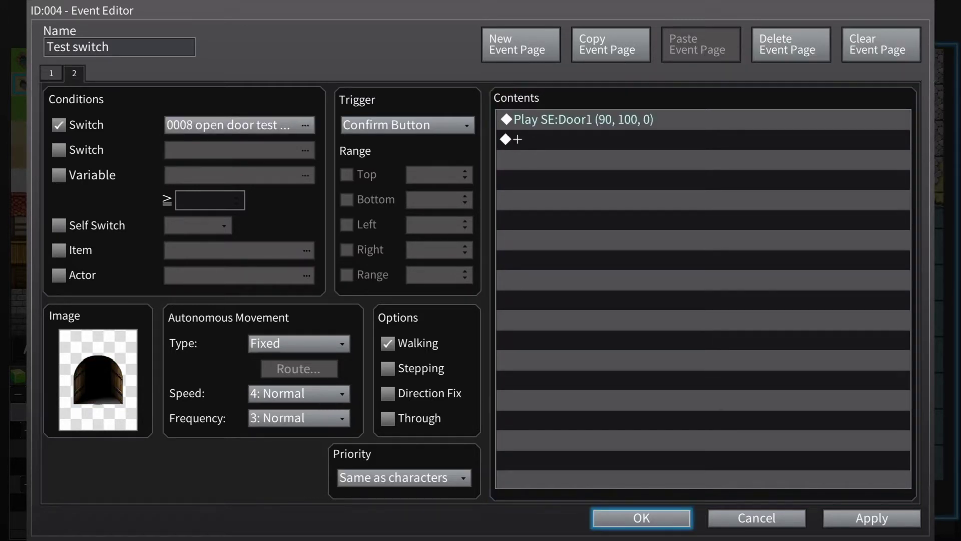
Save and close the Test switch event, and open the activator event at map position 6,10 for editing
{"action": "key", "text": "Tab"}
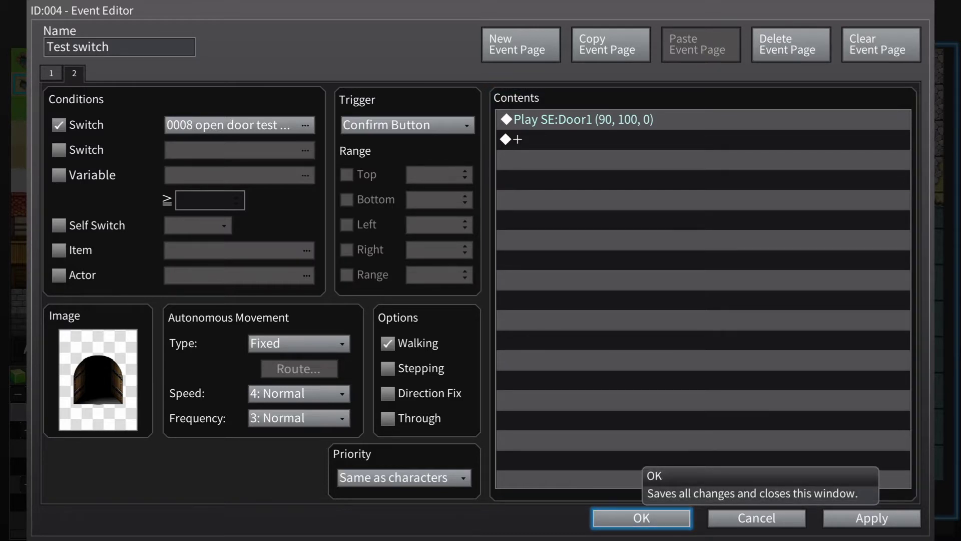
{"action": "key", "text": "Return"}
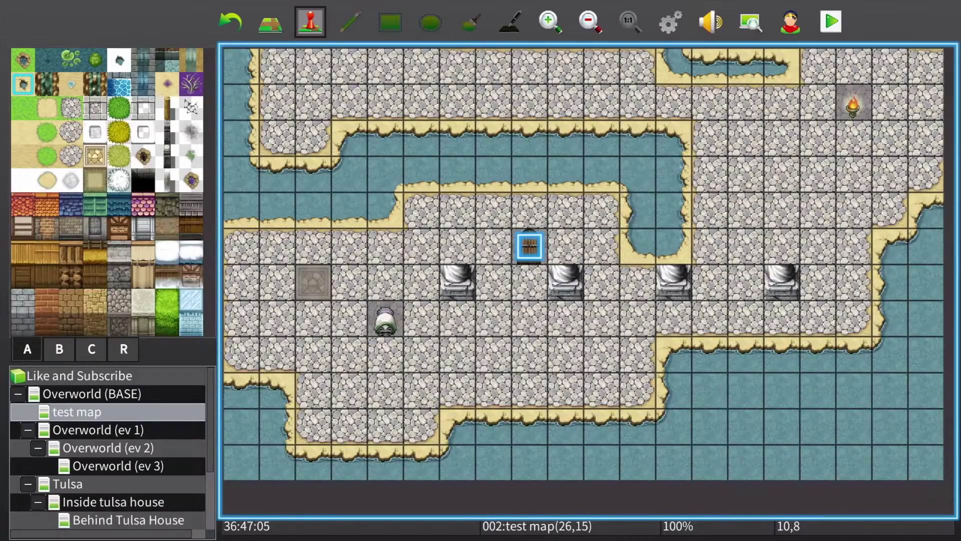
{"action": "key", "text": "Left"}
{"action": "key", "text": "Left"}
{"action": "key", "text": "Left"}
{"action": "key", "text": "Left"}
{"action": "key", "text": "Down"}
{"action": "key", "text": "Down"}
{"action": "key", "text": "Right"}
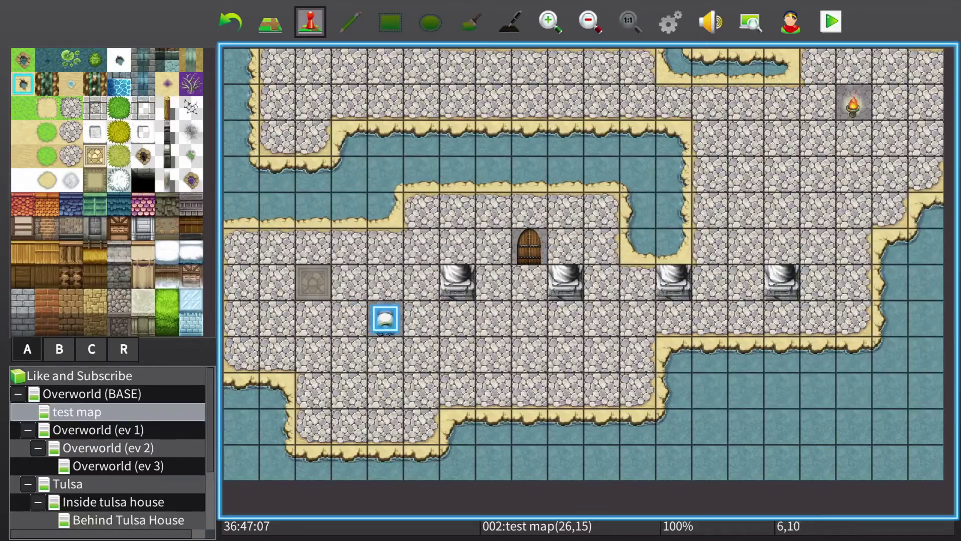
{"action": "key", "text": "Return"}
{"action": "key", "text": "Return"}
Start a Control Switches command on the first line of the Test switch activator 01 event's contents
{"action": "key", "text": "Tab"}
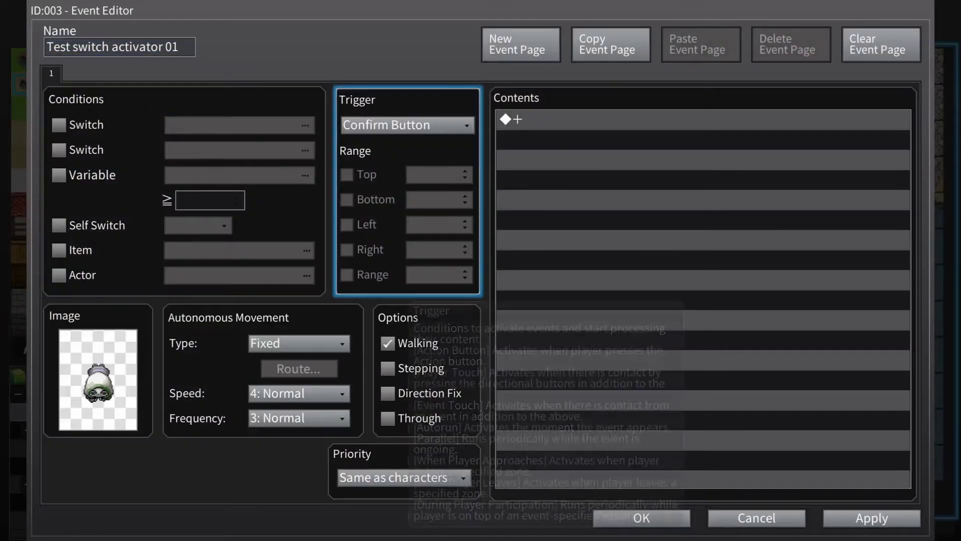
{"action": "key", "text": "Tab"}
{"action": "key", "text": "shift+Tab"}
{"action": "key", "text": "shift+Tab"}
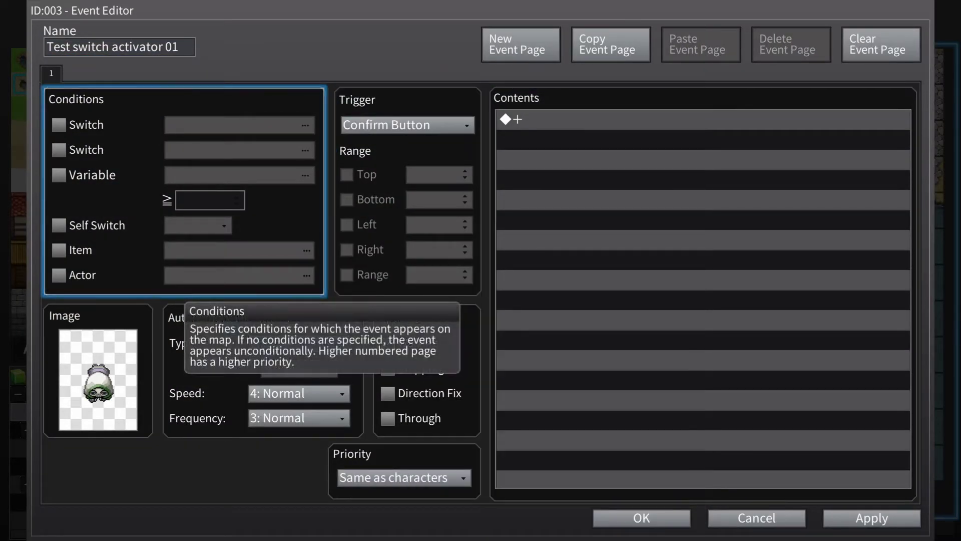
{"action": "key", "text": "Tab"}
{"action": "key", "text": "Tab"}
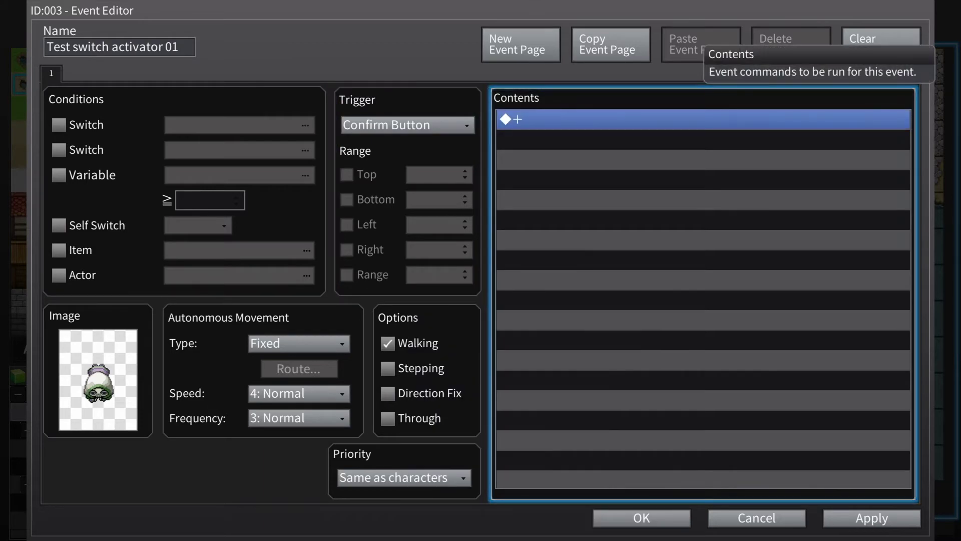
{"action": "key", "text": "Return"}
{"action": "key", "text": "Tab"}
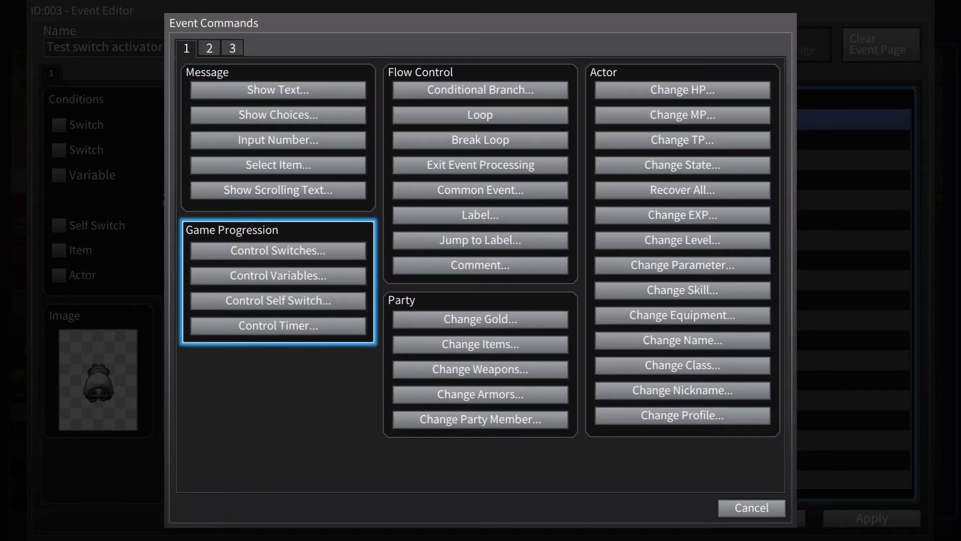
{"action": "key", "text": "Escape"}
{"action": "key", "text": "Return"}
{"action": "key", "text": "Down"}
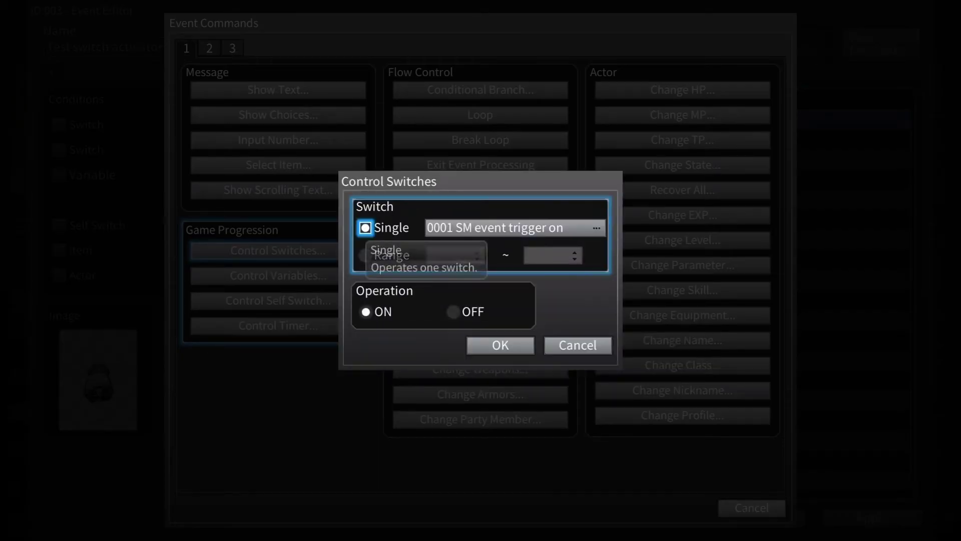
Choose 0008 open door test switch as the single switch for the Control Switches command
{"action": "key", "text": "Return"}
{"action": "key", "text": "Right"}
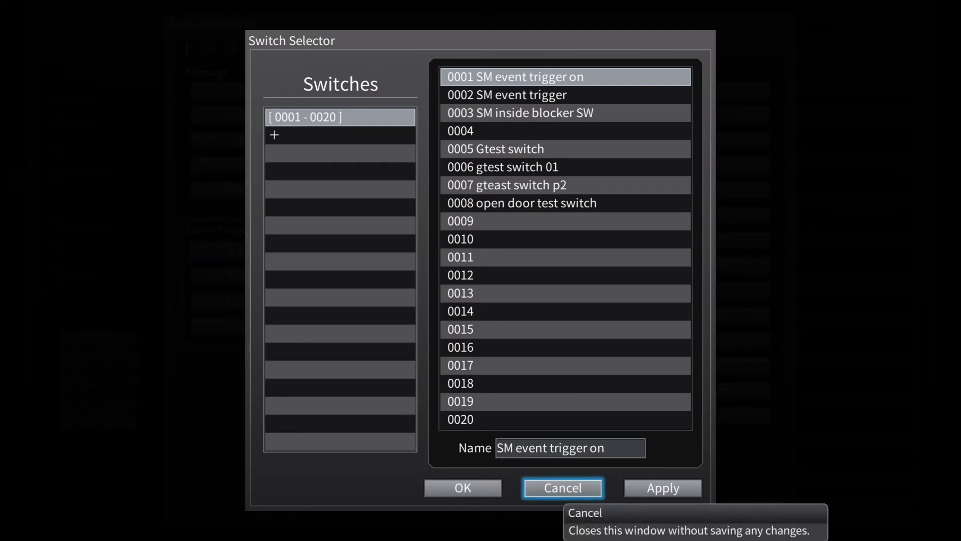
{"action": "key", "text": "Up"}
{"action": "key", "text": "Down"}
{"action": "key", "text": "Down"}
{"action": "key", "text": "Down"}
{"action": "key", "text": "Down"}
{"action": "key", "text": "Down"}
{"action": "key", "text": "Down"}
{"action": "key", "text": "Down"}
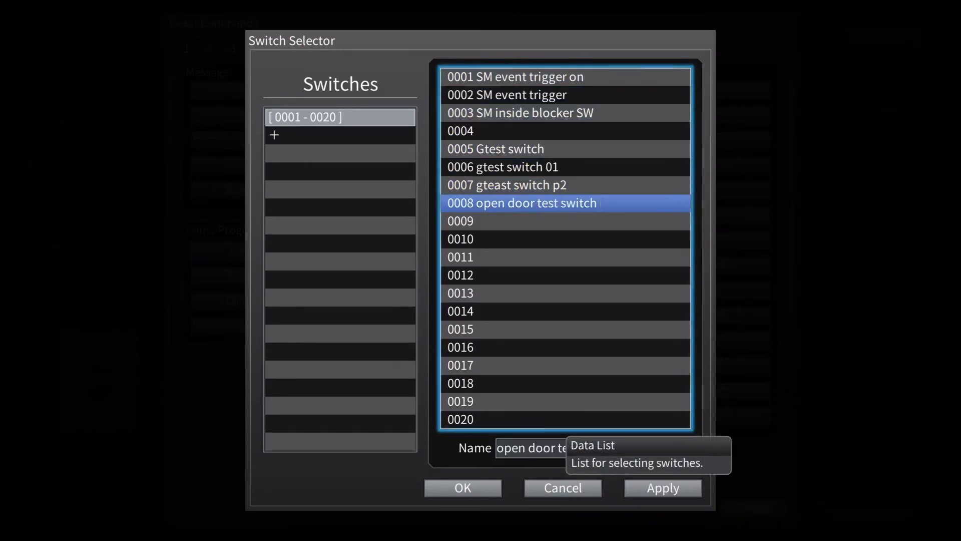
{"action": "key", "text": "Tab"}
{"action": "key", "text": "Tab"}
{"action": "key", "text": "Tab"}
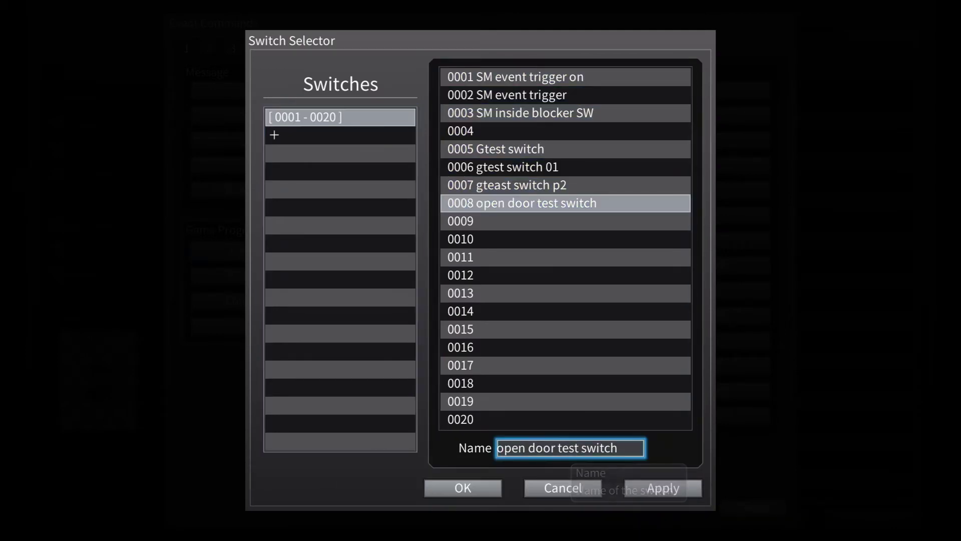
{"action": "key", "text": "Tab"}
{"action": "key", "text": "Return"}
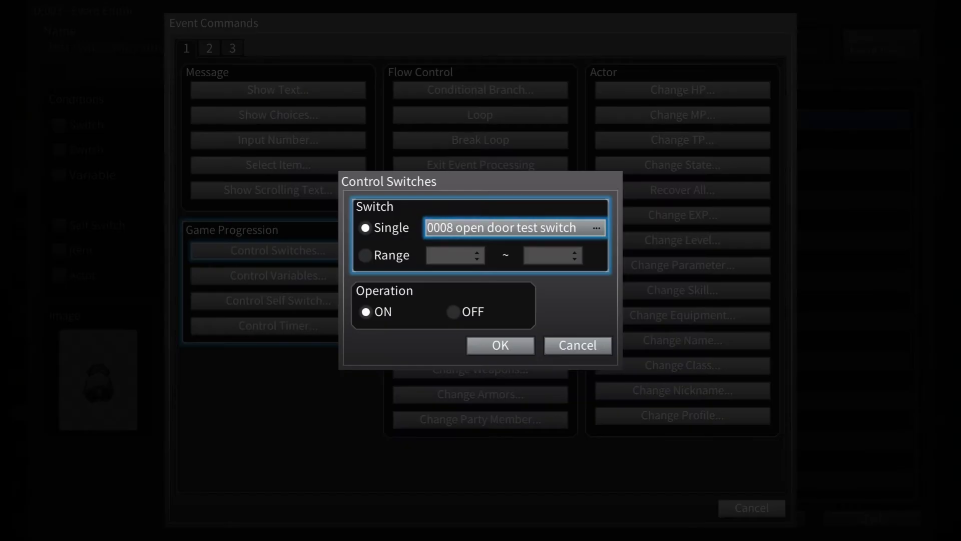
Keep the Control Switches operation at ON for the single switch and insert the command
{"action": "key", "text": "Left"}
{"action": "key", "text": "Down"}
{"action": "key", "text": "Up"}
{"action": "key", "text": "Down"}
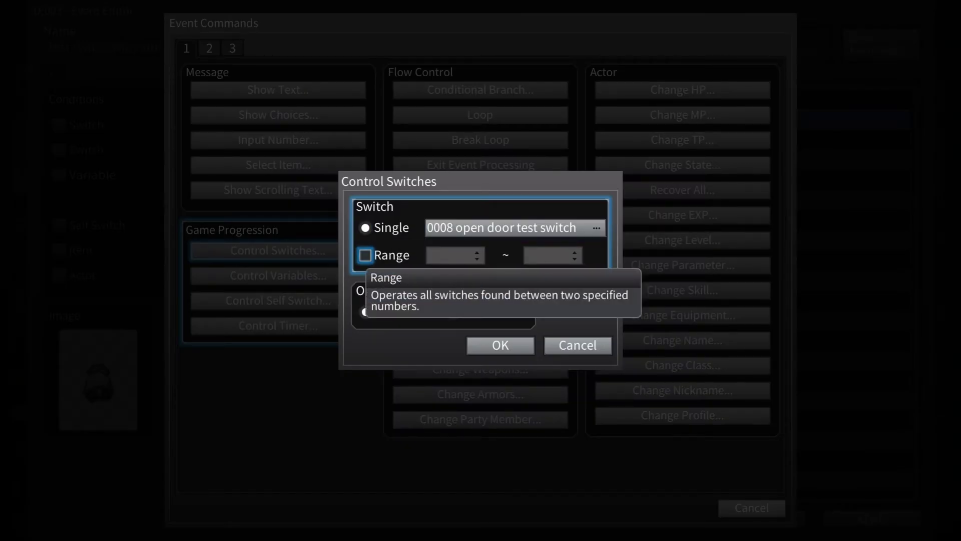
{"action": "key", "text": "Right"}
{"action": "key", "text": "Down"}
{"action": "key", "text": "Right"}
{"action": "key", "text": "Down"}
{"action": "key", "text": "Escape"}
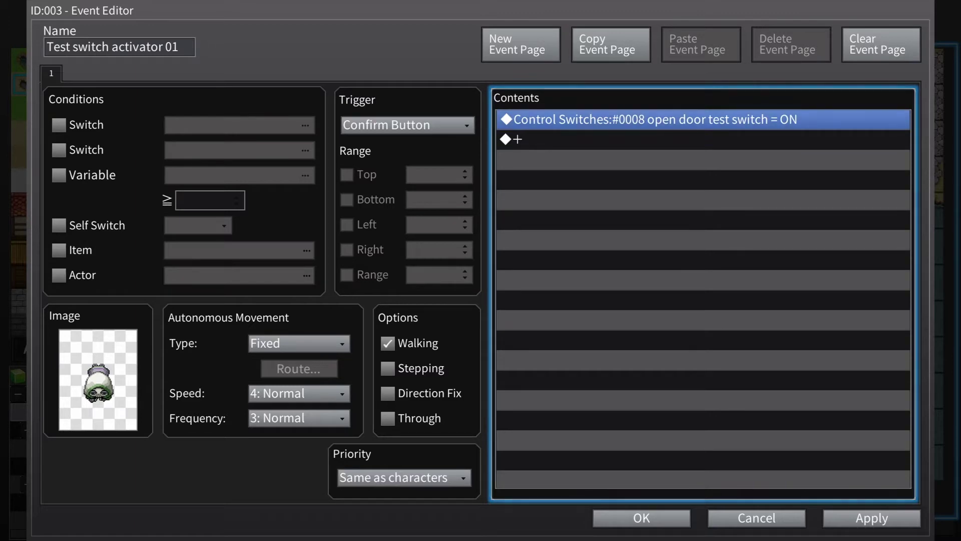
{"action": "key", "text": "Down"}
{"action": "key", "text": "Return"}
{"action": "key", "text": "Down"}
{"action": "key", "text": "Right"}
{"action": "key", "text": "Right"}
{"action": "key", "text": "Right"}
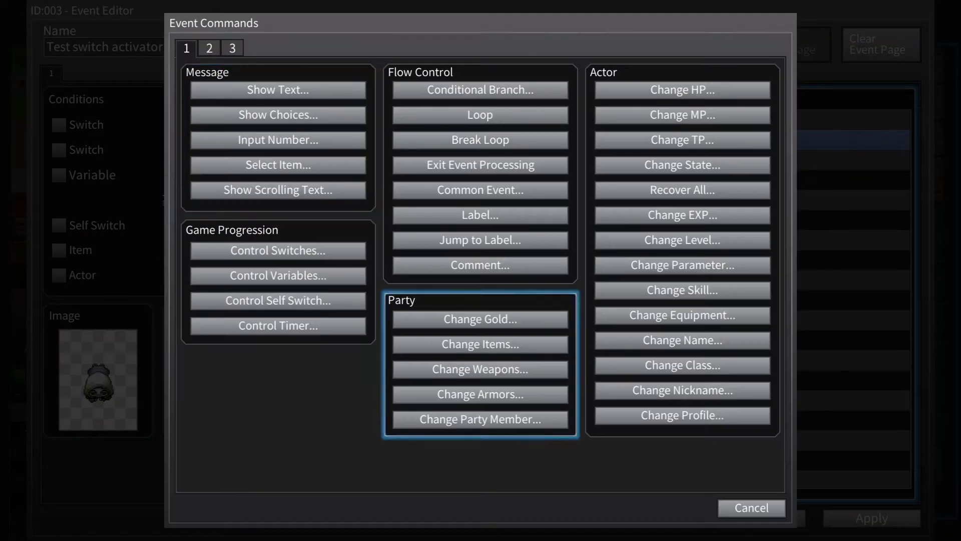
{"action": "key", "text": "Left"}
{"action": "key", "text": "Page_Up"}
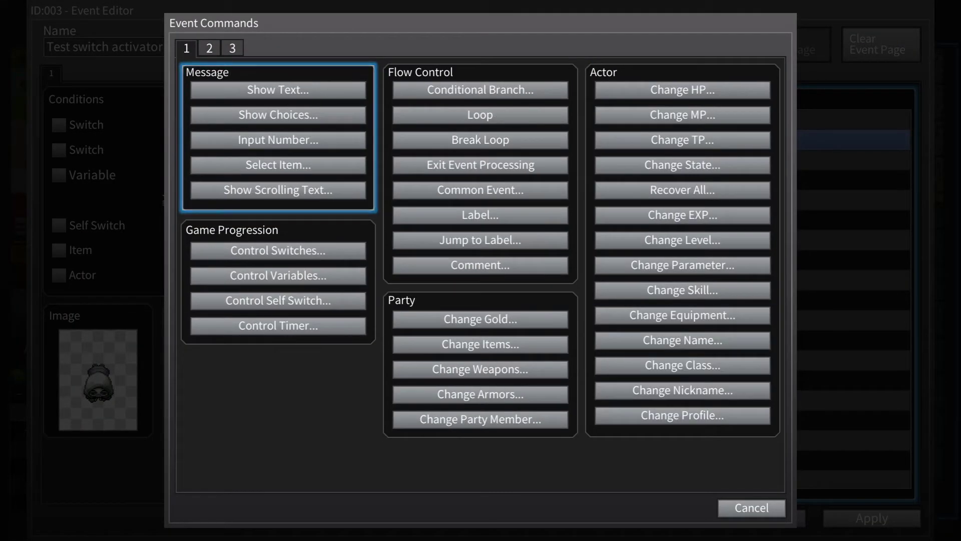
{"action": "key", "text": "Escape"}
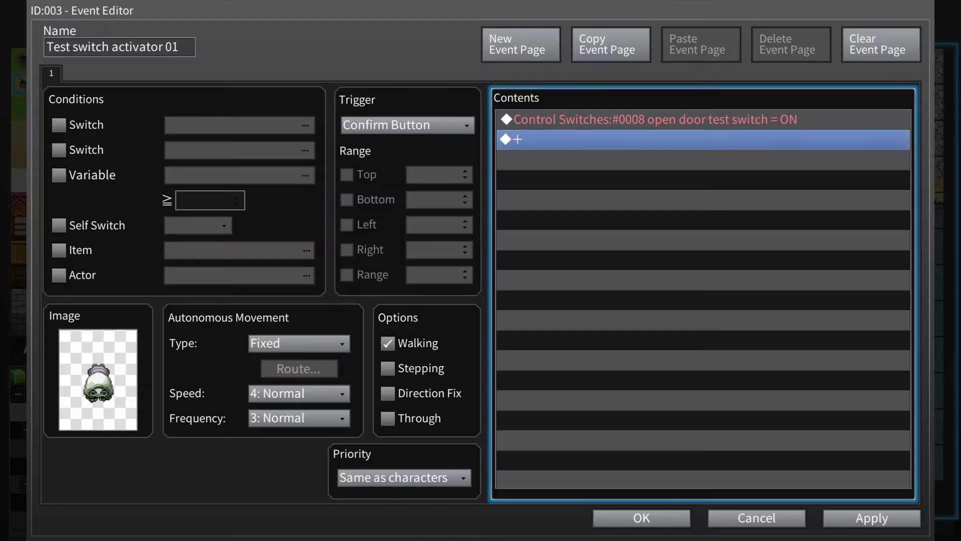
Save and close the Test switch activator 01 event with its Control Switches command
{"action": "key", "text": "Up"}
{"action": "key", "text": "Down"}
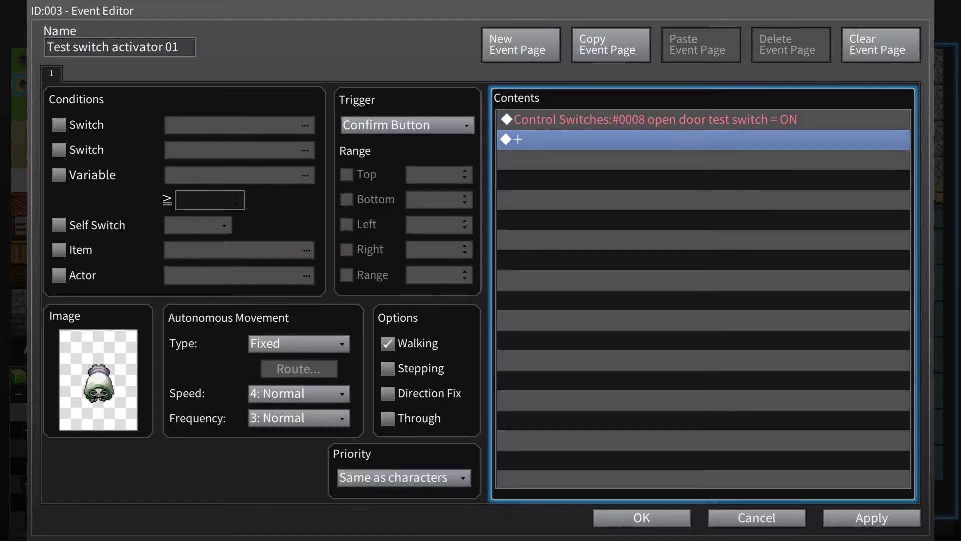
{"action": "key", "text": "Up"}
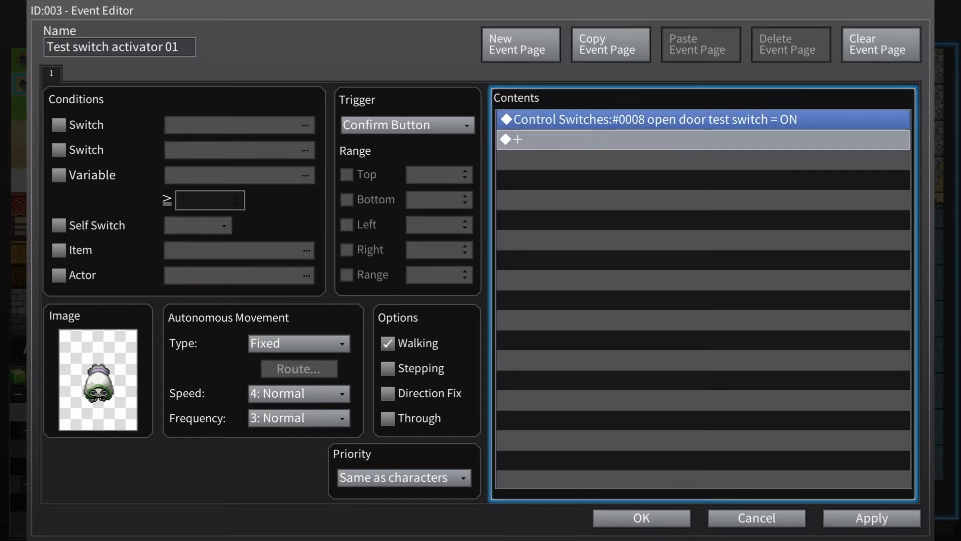
{"action": "key", "text": "Down"}
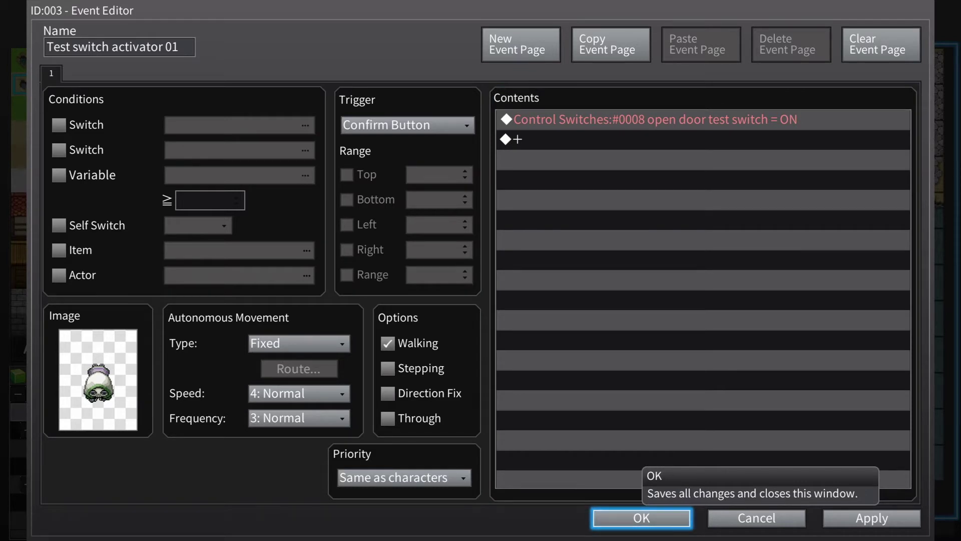
{"action": "left_click", "coordinate": [641, 518]}
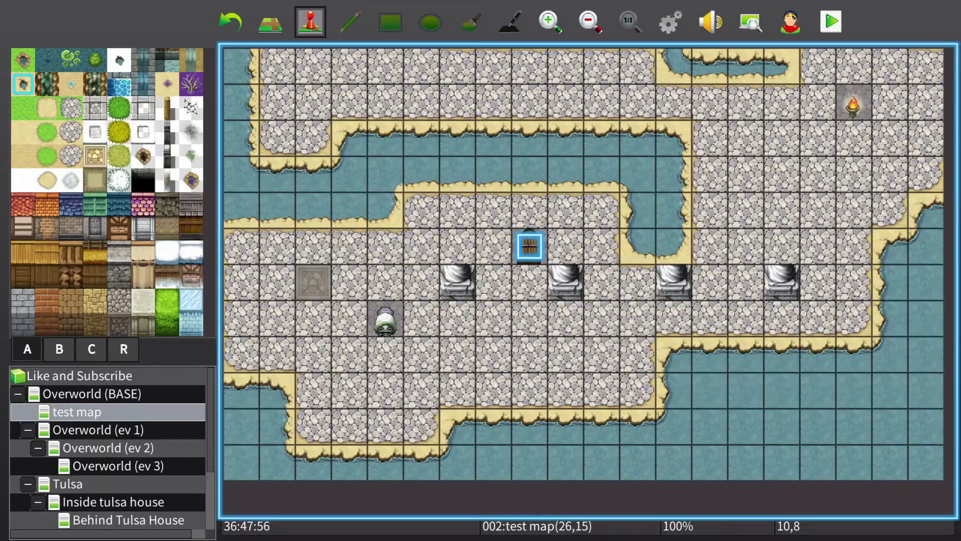
Open the Test switch door event and examine the settings of its two pages
{"action": "right_click", "coordinate": [530, 245]}
{"action": "left_click", "coordinate": [481, 259]}
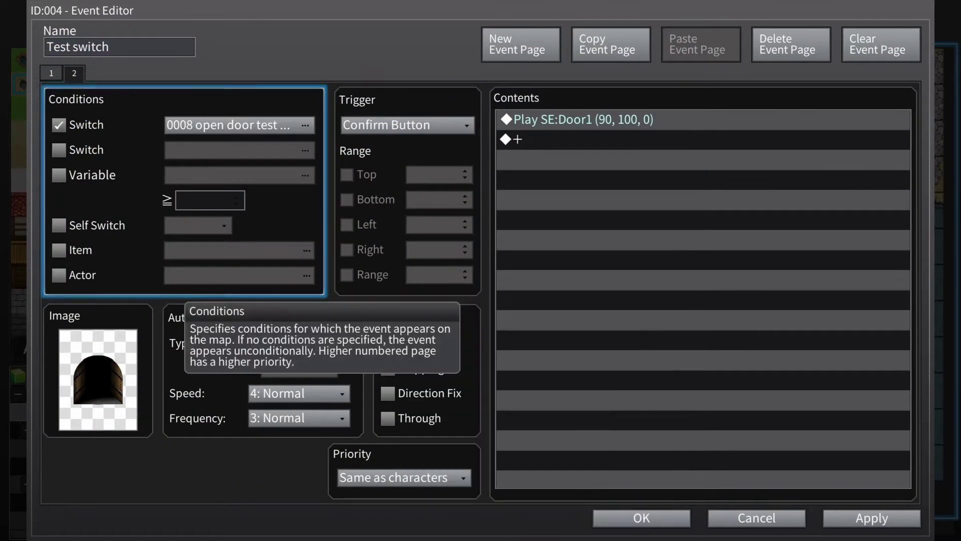
{"action": "key", "text": "Return"}
{"action": "key", "text": "Right"}
{"action": "key", "text": "Left"}
{"action": "key", "text": "Right"}
{"action": "key", "text": "Left"}
{"action": "key", "text": "Right"}
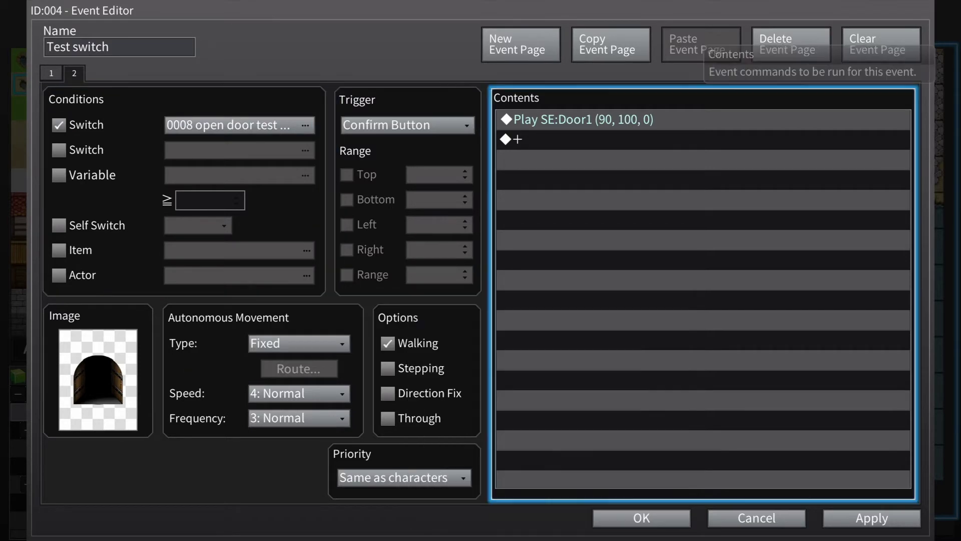
Check the Play SE line and the available event commands on page 2, and close the Test switch event
{"action": "double_click", "coordinate": [703, 119]}
{"action": "key", "text": "Escape"}
{"action": "key", "text": "Down"}
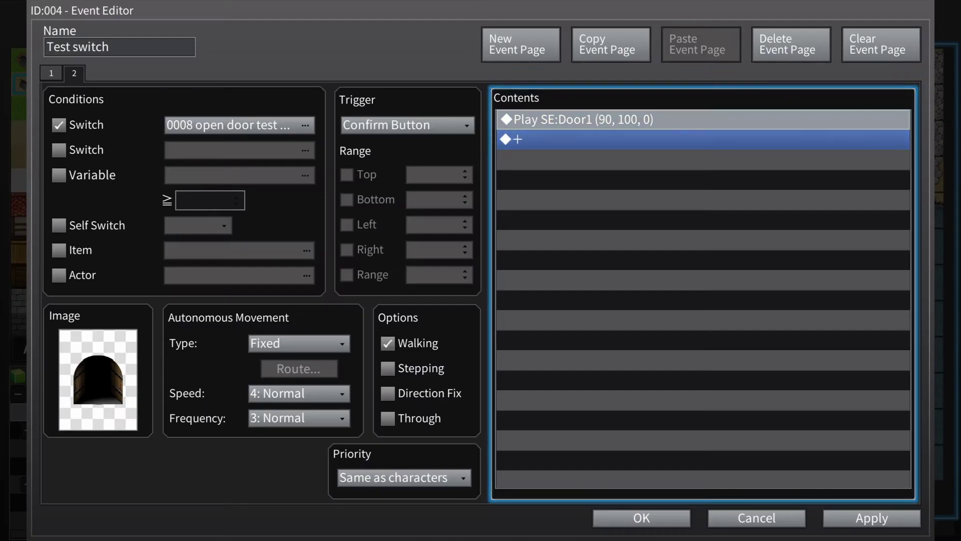
{"action": "key", "text": "Return"}
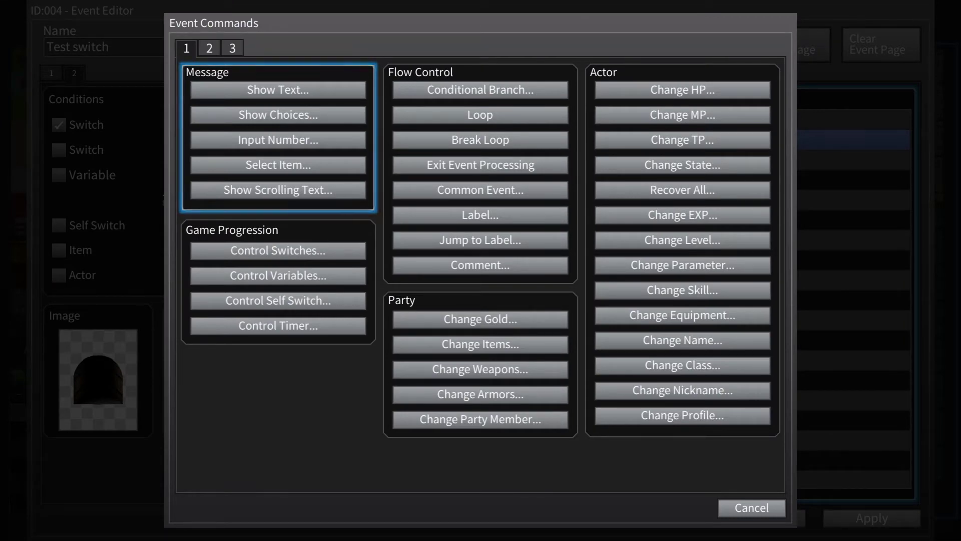
{"action": "key", "text": "Escape"}
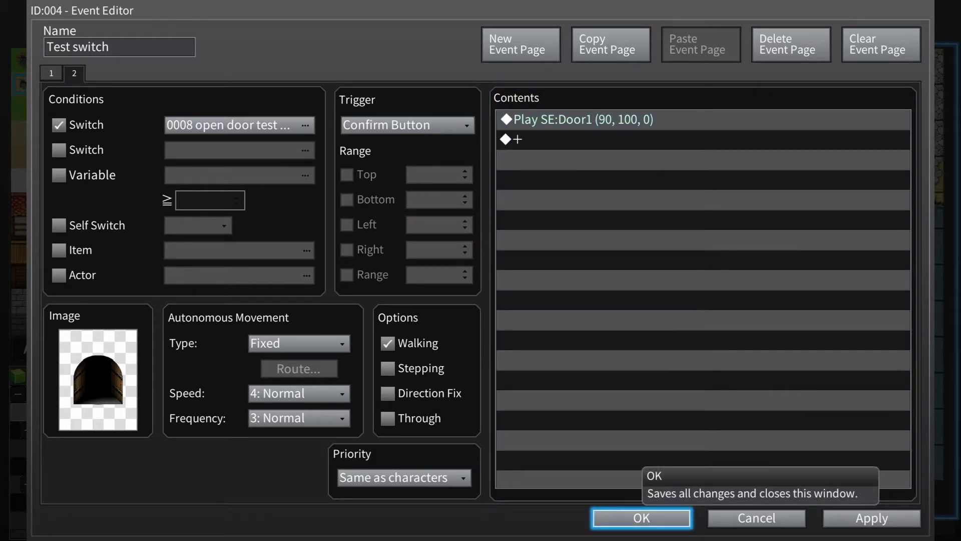
{"action": "left_click", "coordinate": [641, 518]}
Set the player's starting position at tile 8,10, near the activator event
{"action": "key", "text": "Down"}
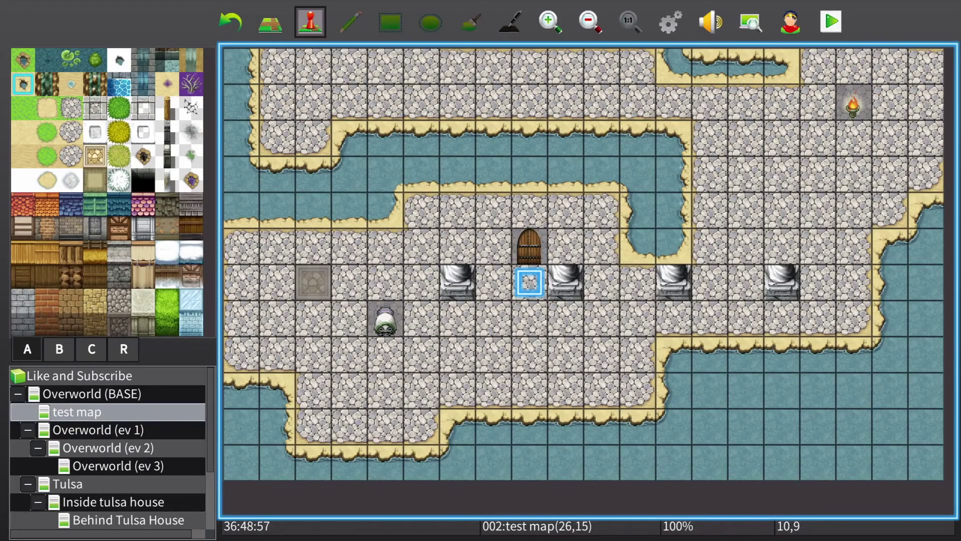
{"action": "key", "text": "Down"}
{"action": "key", "text": "Left"}
{"action": "key", "text": "Left"}
{"action": "key", "text": "Return"}
{"action": "key", "text": "Escape"}
{"action": "key", "text": "Return"}
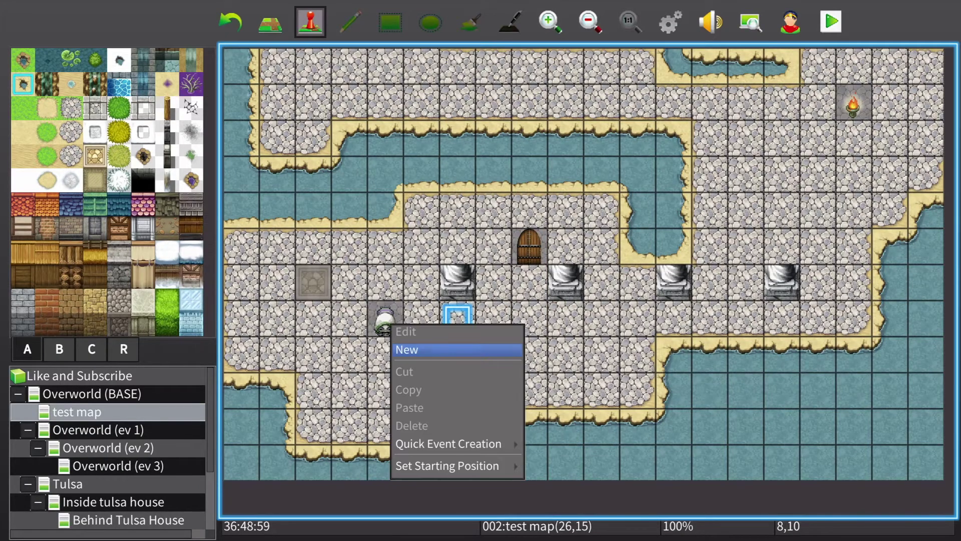
{"action": "key", "text": "Down"}
{"action": "key", "text": "Down"}
{"action": "key", "text": "Down"}
{"action": "key", "text": "Up"}
{"action": "key", "text": "Right"}
{"action": "key", "text": "Return"}
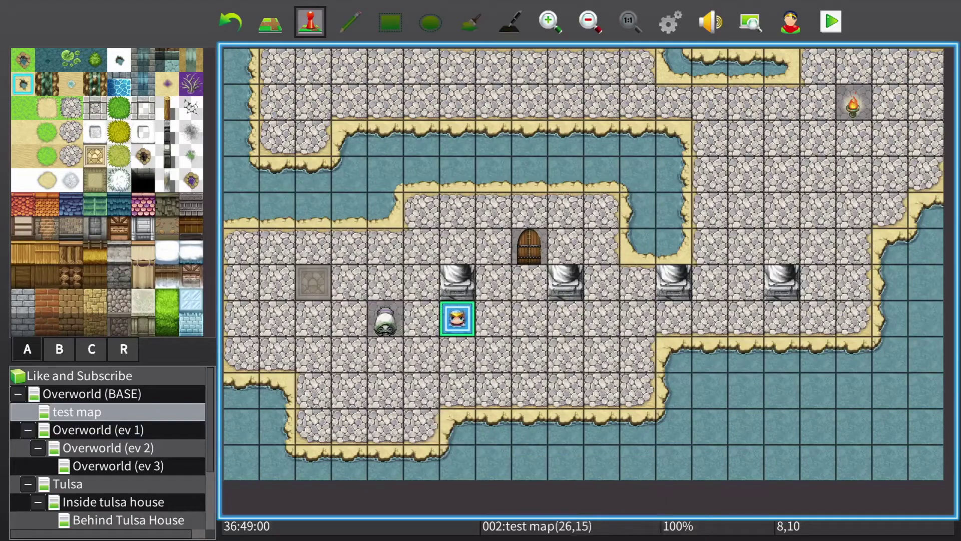
Save over slot 1 and playtest the activator and the door on the test map
{"action": "key", "text": "Down"}
{"action": "key", "text": "Menu"}
{"action": "key", "text": "Escape"}
{"action": "key", "text": "Escape"}
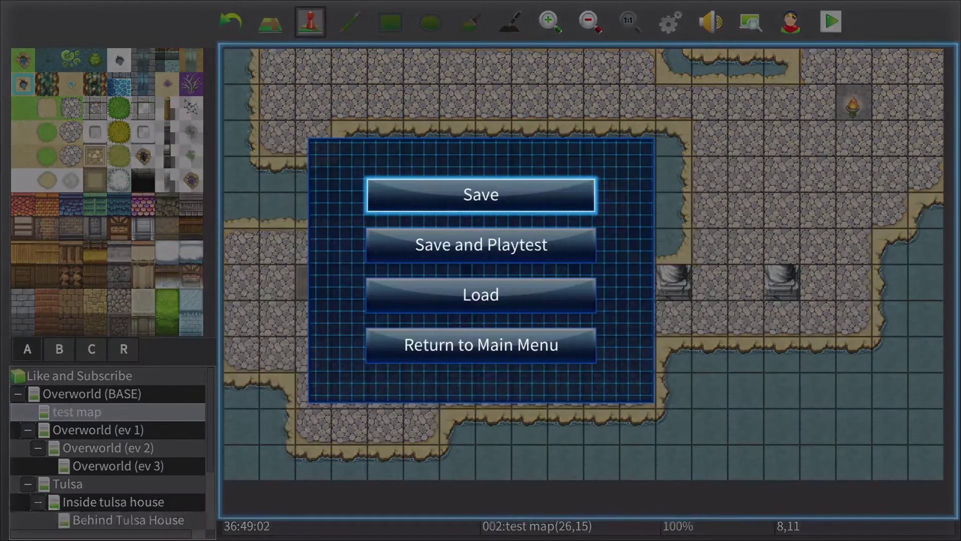
{"action": "key", "text": "Down"}
{"action": "key", "text": "Return"}
{"action": "key", "text": "Return"}
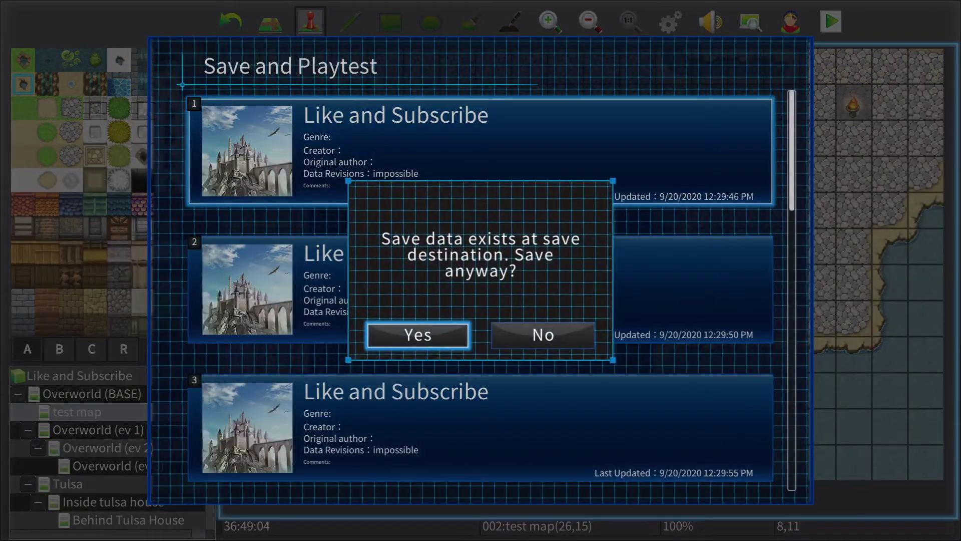
{"action": "key", "text": "Return"}
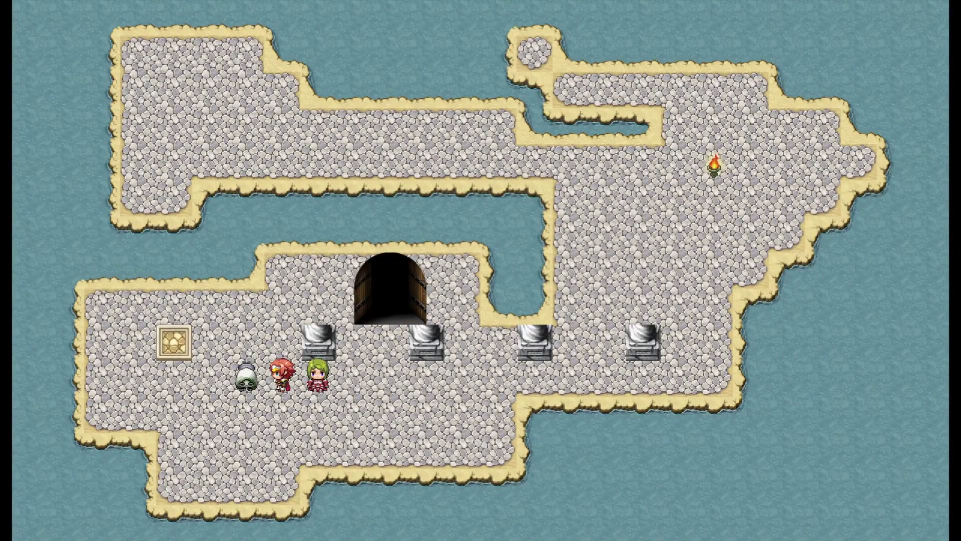
{"action": "key", "text": "Right"}
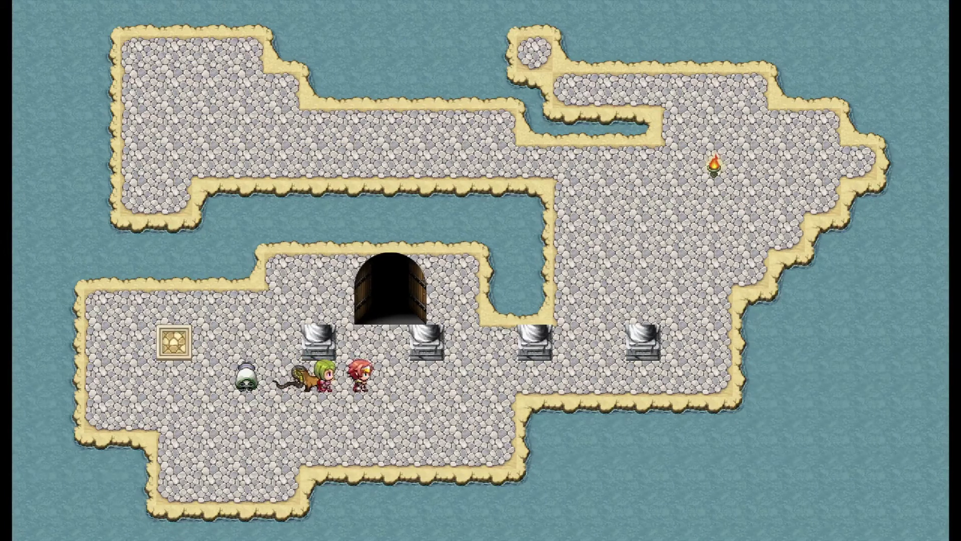
{"action": "key", "text": "Up"}
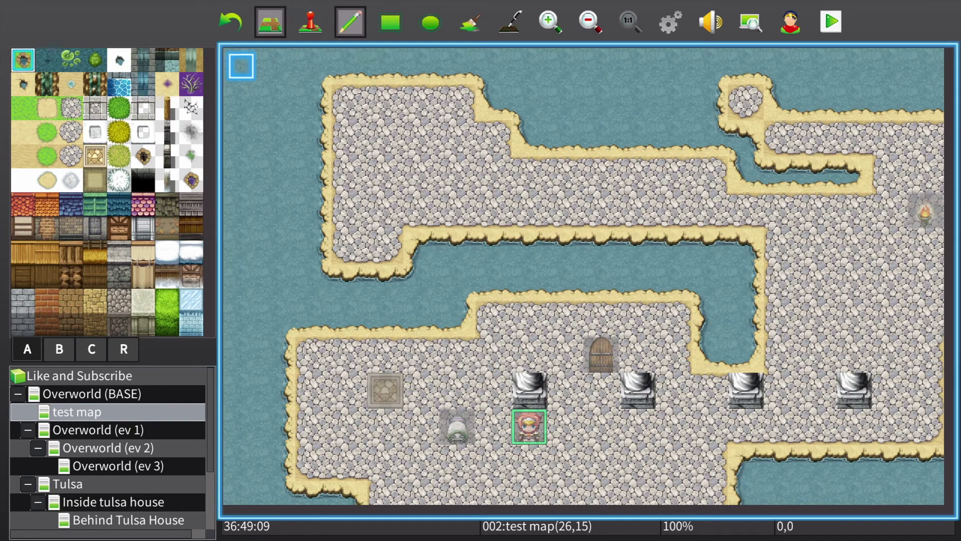
Switch to event editing mode and open the Test switch door event for editing
{"action": "key", "text": "Tab"}
{"action": "key", "text": "Tab"}
{"action": "key", "text": "Tab"}
{"action": "key", "text": "Right"}
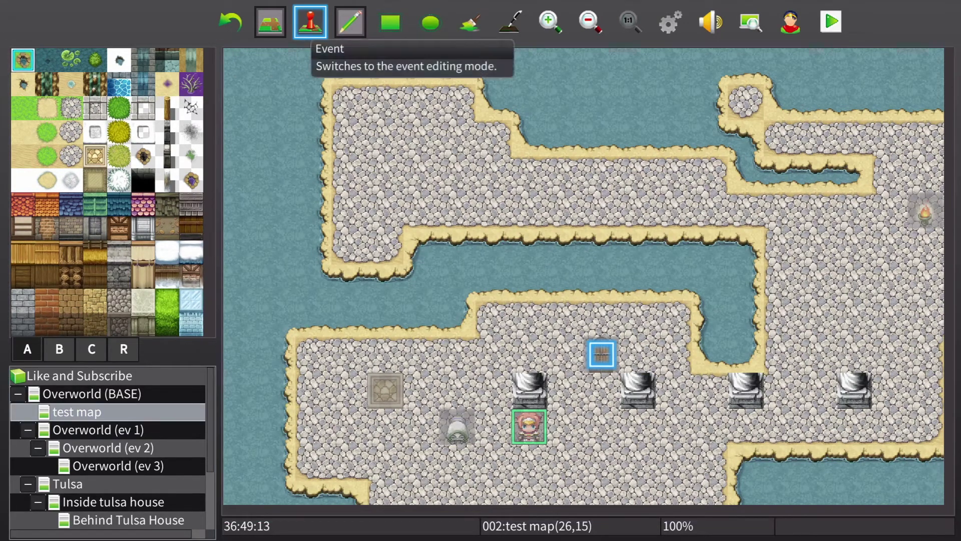
{"action": "left_click", "coordinate": [310, 22]}
{"action": "key", "text": "Tab"}
{"action": "key", "text": "Tab"}
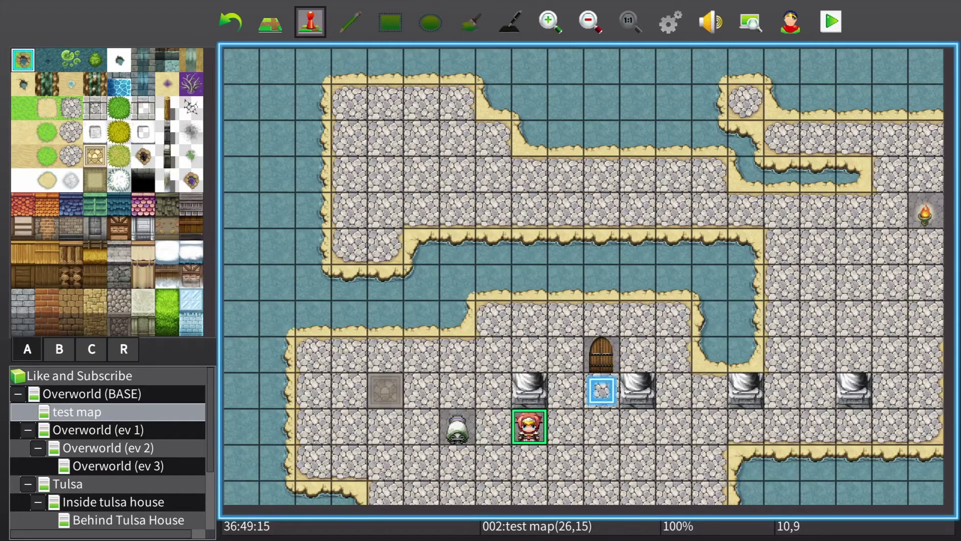
{"action": "right_click", "coordinate": [602, 354]}
{"action": "left_click", "coordinate": [552, 367]}
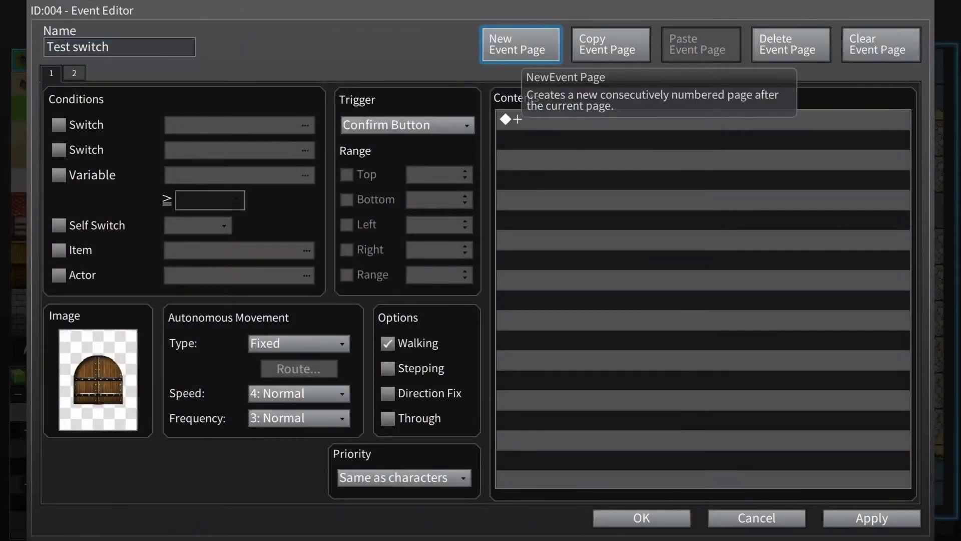
Set the trigger of the door event's page 2 to Autorun
{"action": "key", "text": "Page_Down"}
{"action": "key", "text": "Right"}
{"action": "key", "text": "Down"}
{"action": "key", "text": "Left"}
{"action": "key", "text": "Return"}
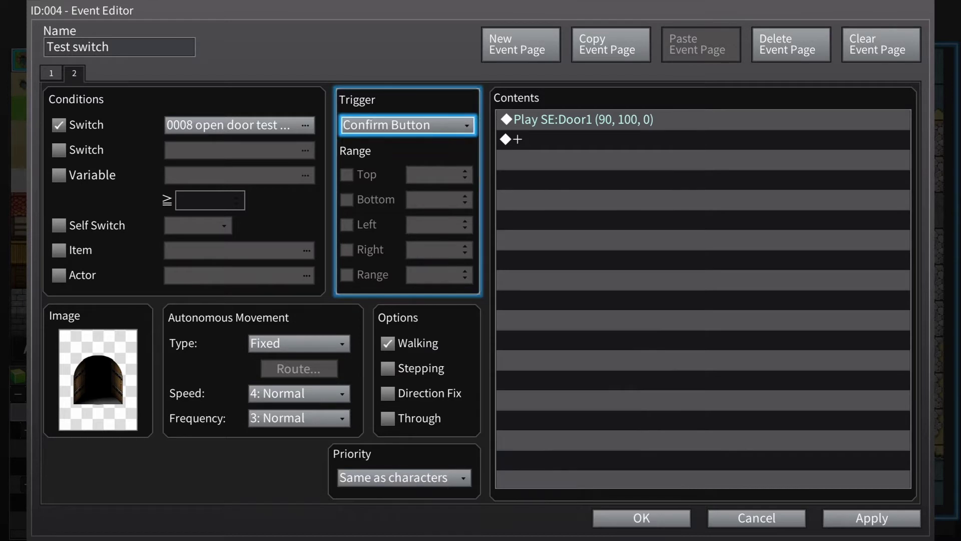
{"action": "key", "text": "Return"}
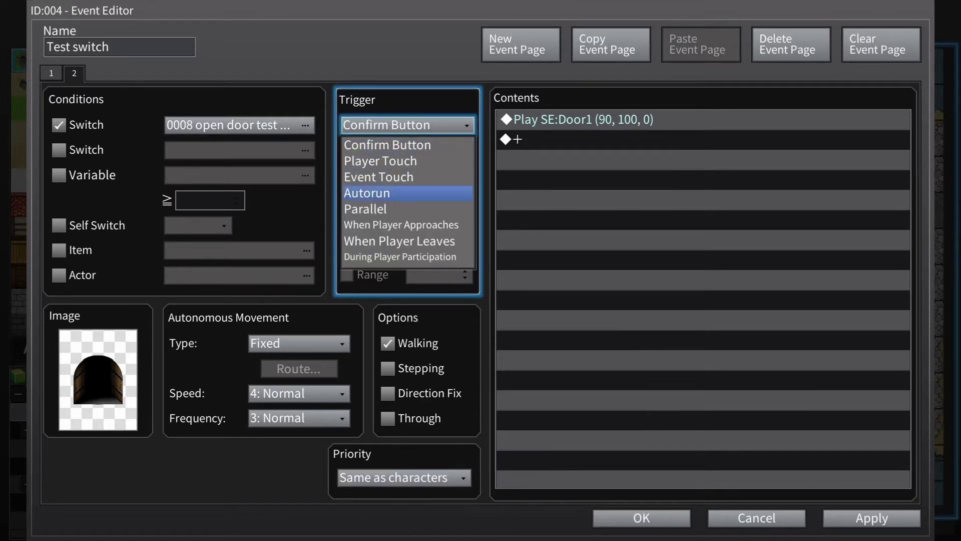
{"action": "key", "text": "Return"}
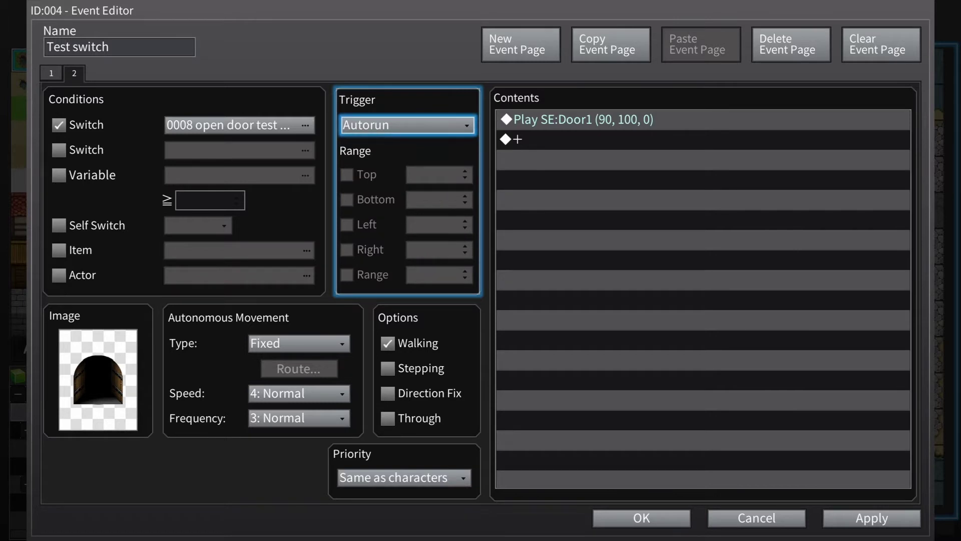
{"action": "key", "text": "Return"}
{"action": "key", "text": "Escape"}
{"action": "key", "text": "Escape"}
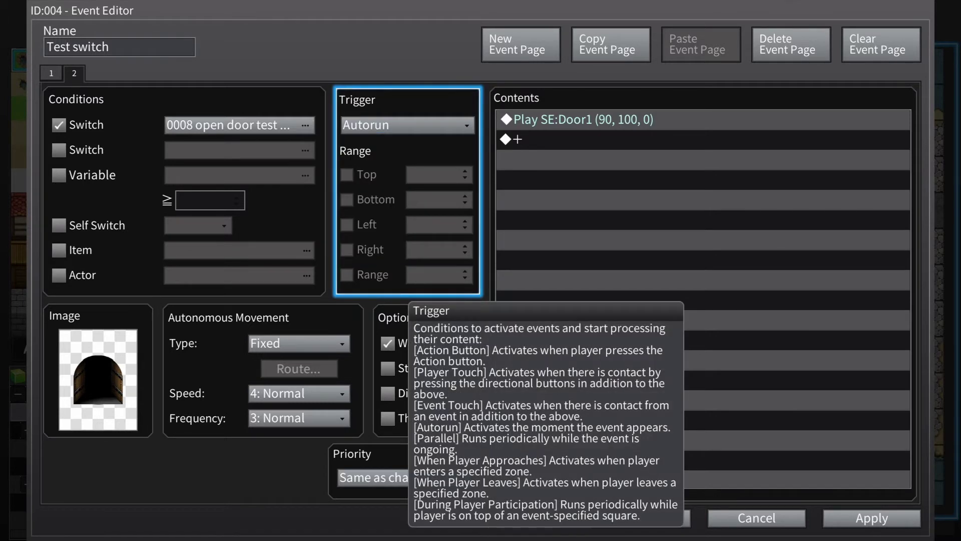
Save and close the Test switch event with its Autorun trigger
{"action": "key", "text": "Tab"}
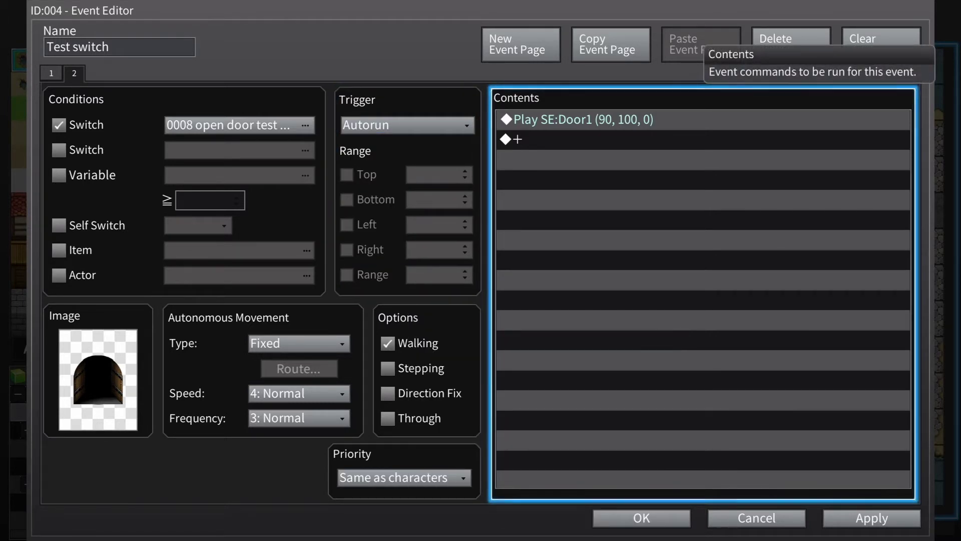
{"action": "key", "text": "Tab"}
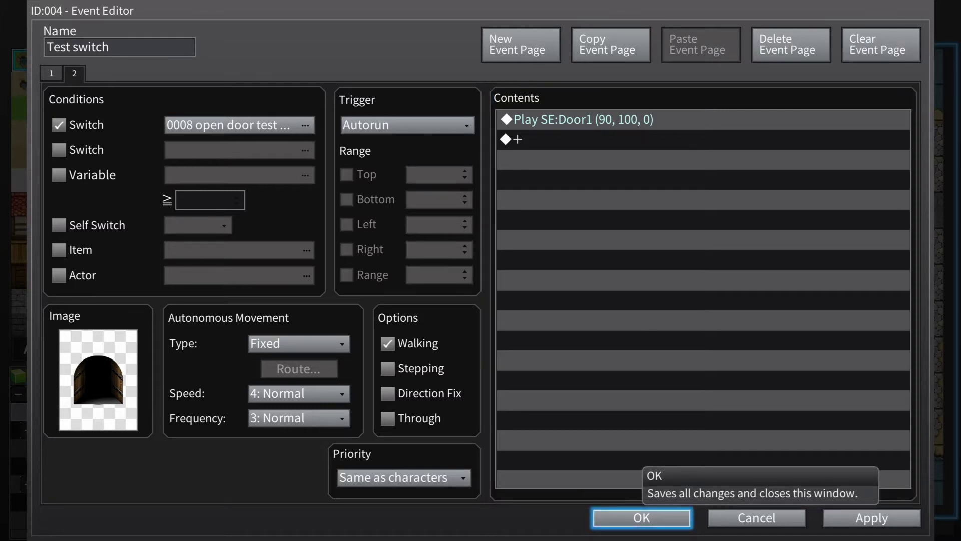
{"action": "key", "text": "Return"}
Save the project over its existing save and playtest the door event with the Autorun trigger
{"action": "key", "text": "Escape"}
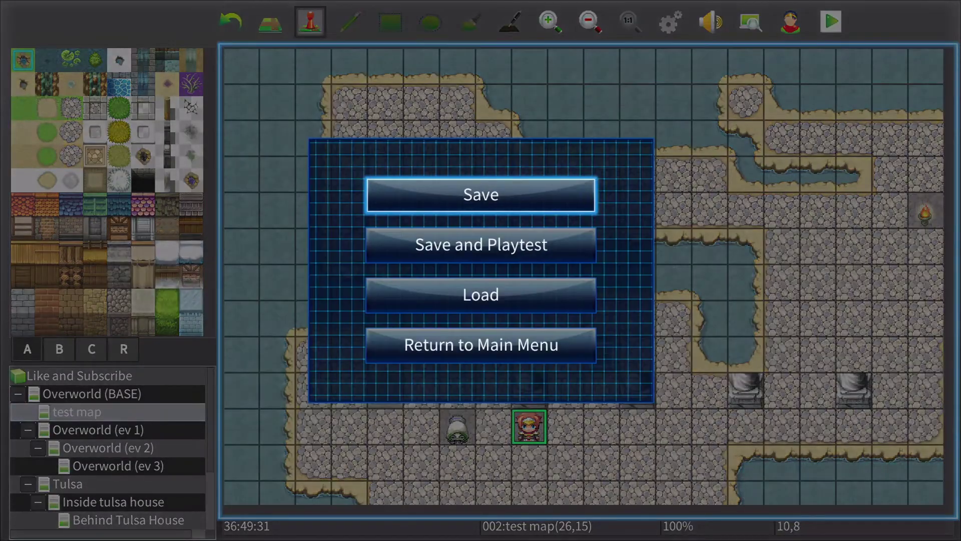
{"action": "key", "text": "Down"}
{"action": "key", "text": "Return"}
{"action": "key", "text": "Return"}
{"action": "key", "text": "Return"}
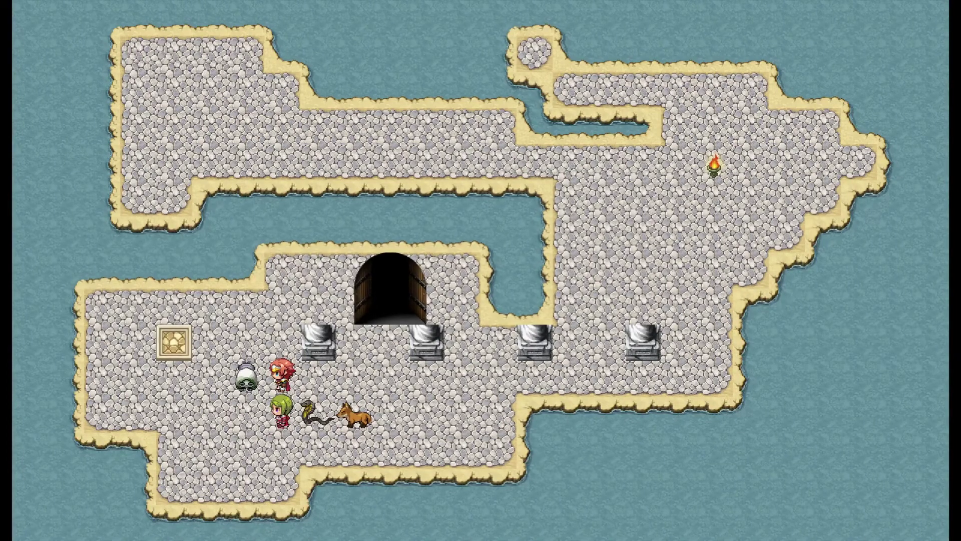
End the playtest and return to the map editor
{"action": "key", "text": "Escape"}
{"action": "key", "text": "Down"}
{"action": "key", "text": "Return"}
{"action": "key", "text": "F9"}
{"action": "key", "text": "Down"}
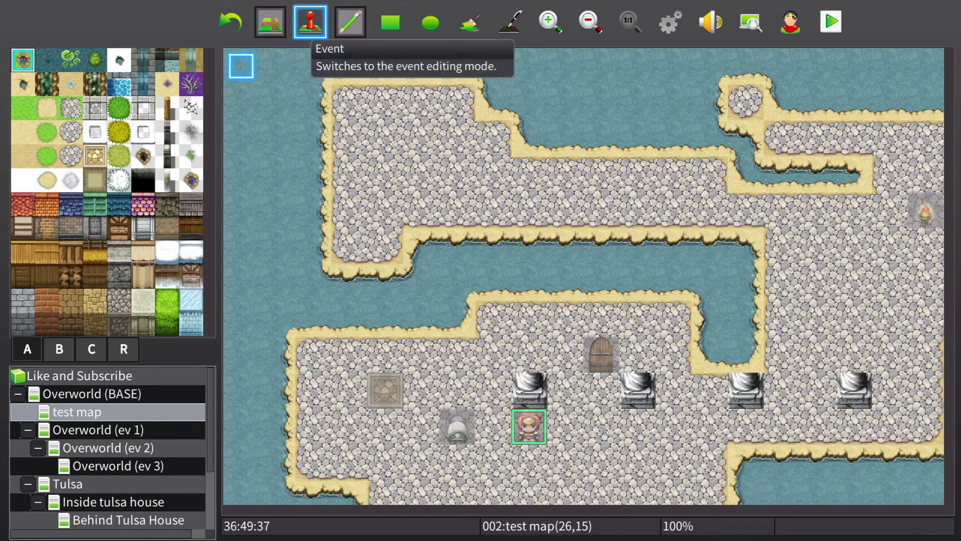
Return to event editing mode and open page 2 of the Test switch door event
{"action": "scroll", "coordinate": [601, 463], "scroll_direction": "down", "scroll_amount": 1}
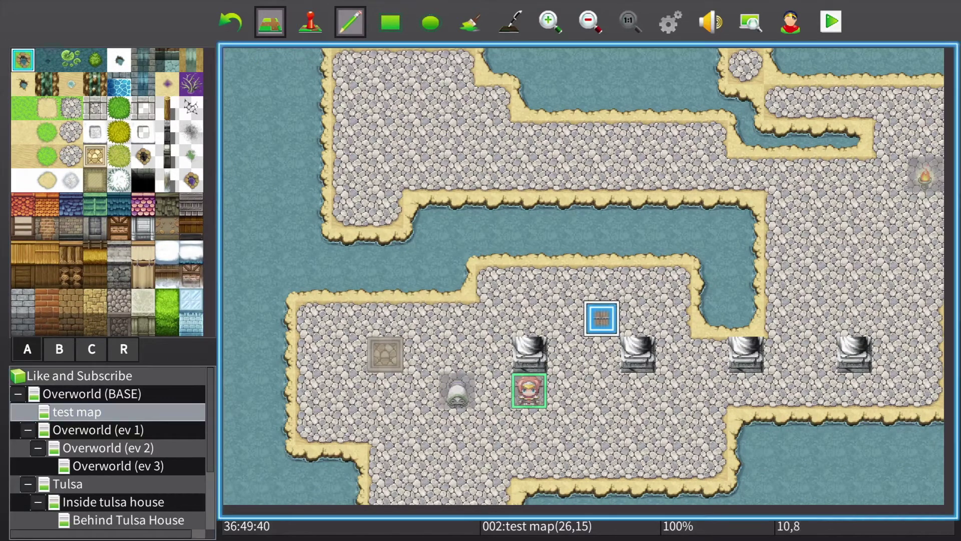
{"action": "key", "text": "F6"}
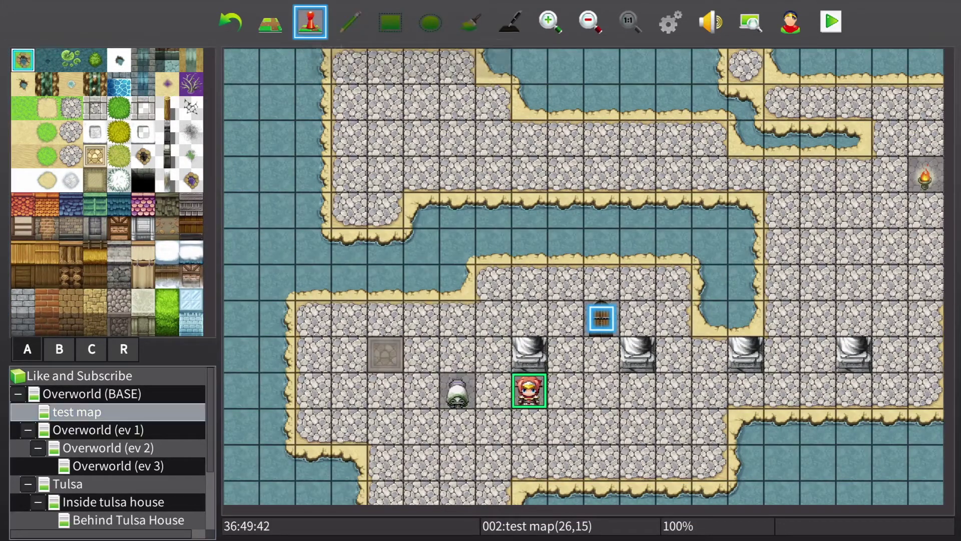
{"action": "key", "text": "Down"}
{"action": "key", "text": "Up"}
{"action": "key", "text": "Menu"}
{"action": "left_click", "coordinate": [551, 332]}
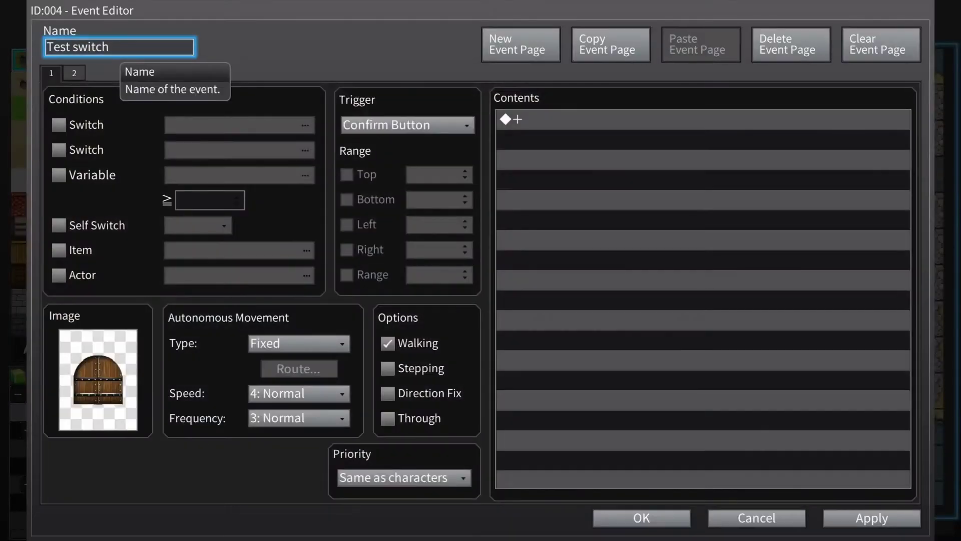
{"action": "left_click", "coordinate": [73, 73]}
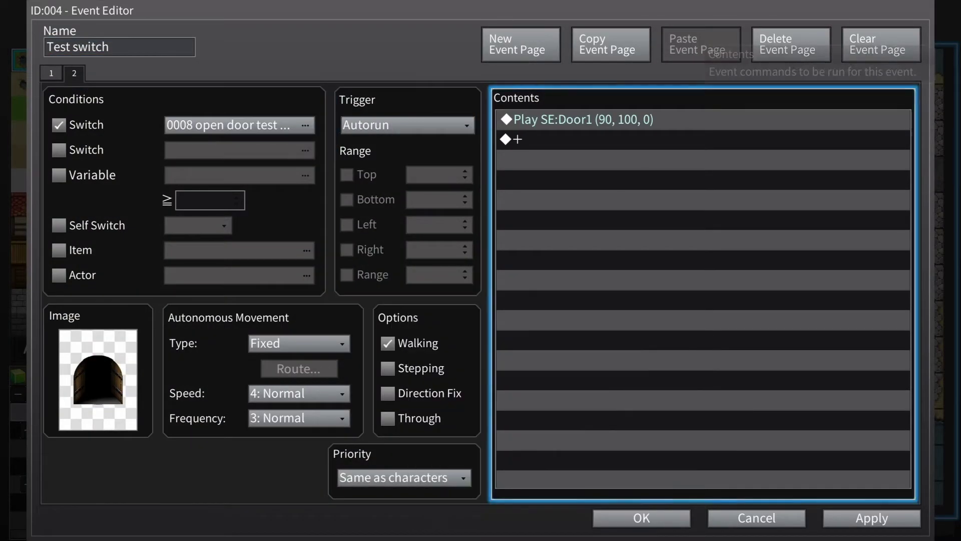
Cut the Play SE:Door1 command from page 2 of the Test switch event and save the event
{"action": "left_click", "coordinate": [703, 119]}
{"action": "left_click", "coordinate": [703, 139]}
{"action": "key", "text": "Return"}
{"action": "key", "text": "Escape"}
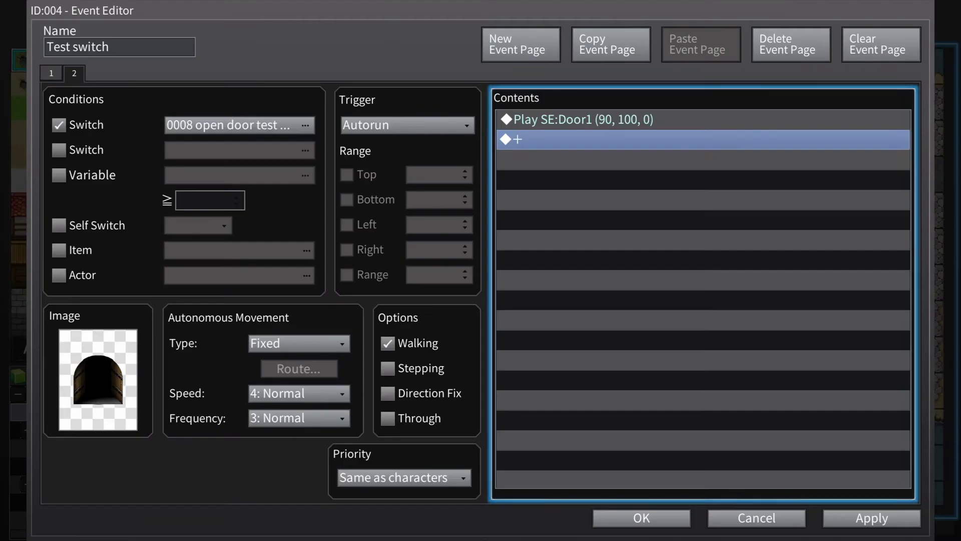
{"action": "key", "text": "Up"}
{"action": "key", "text": "Return"}
{"action": "key", "text": "Escape"}
{"action": "right_click", "coordinate": [637, 125]}
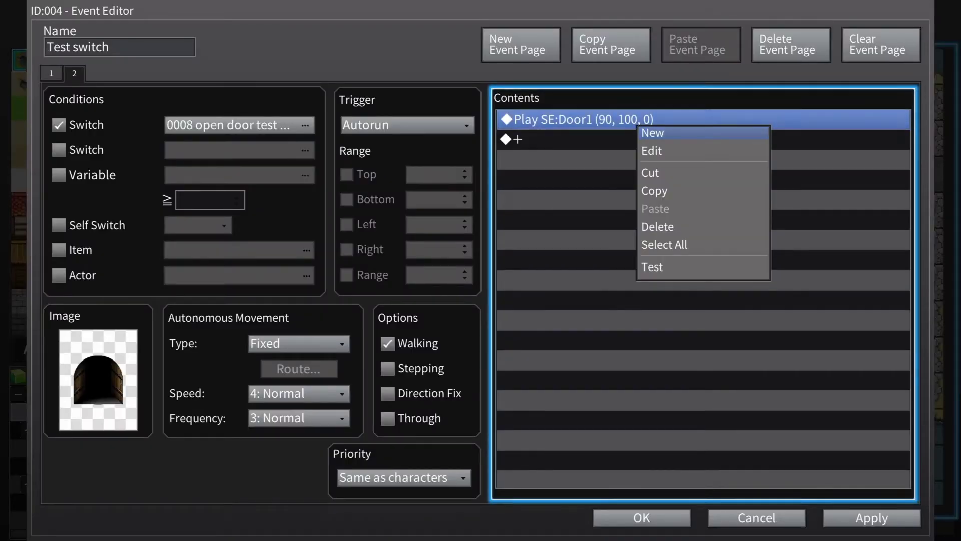
{"action": "left_click", "coordinate": [650, 173]}
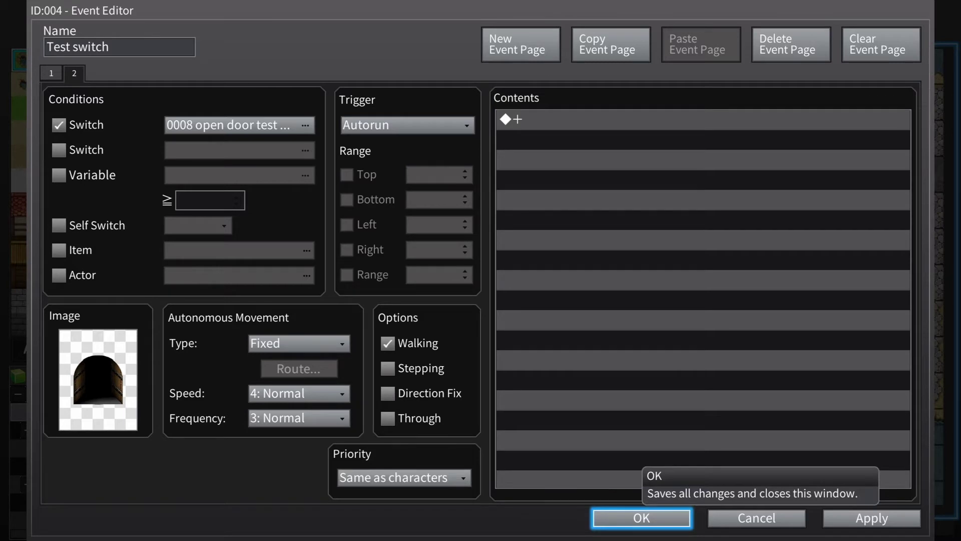
{"action": "key", "text": "Return"}
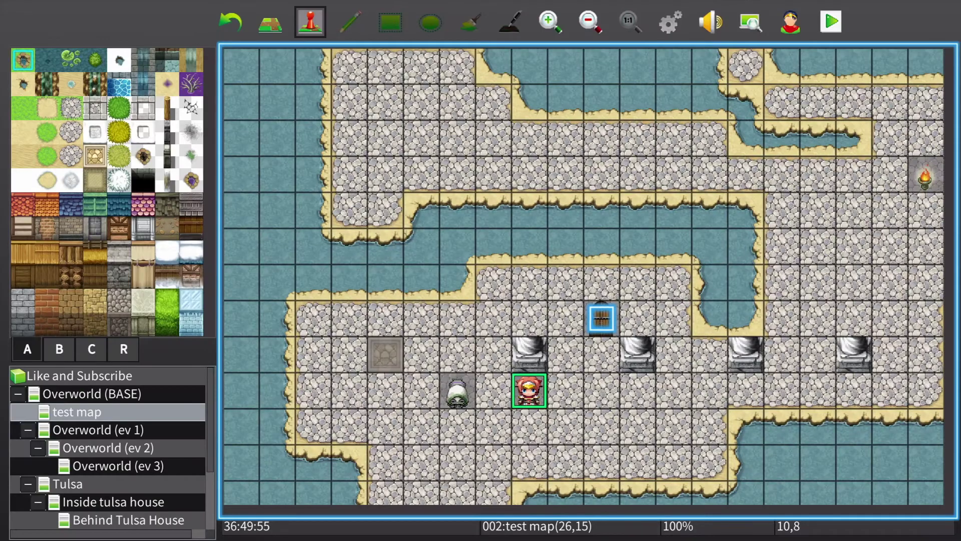
Open the Test switch activator 01 event and begin a new command below its Control Switches command
{"action": "right_click", "coordinate": [385, 354]}
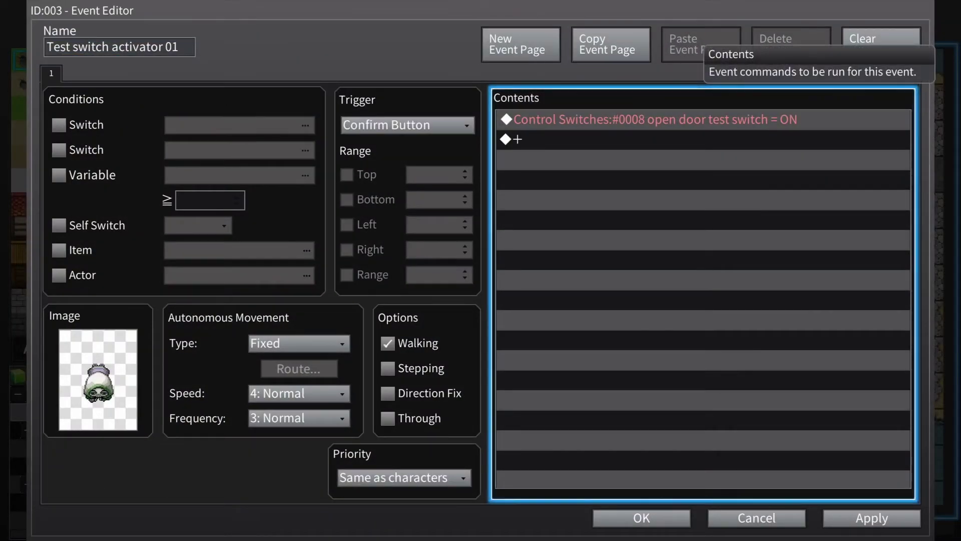
{"action": "key", "text": "Down"}
{"action": "key", "text": "Down"}
{"action": "key", "text": "Return"}
{"action": "key", "text": "Right"}
{"action": "key", "text": "Right"}
{"action": "key", "text": "Down"}
{"action": "key", "text": "Up"}
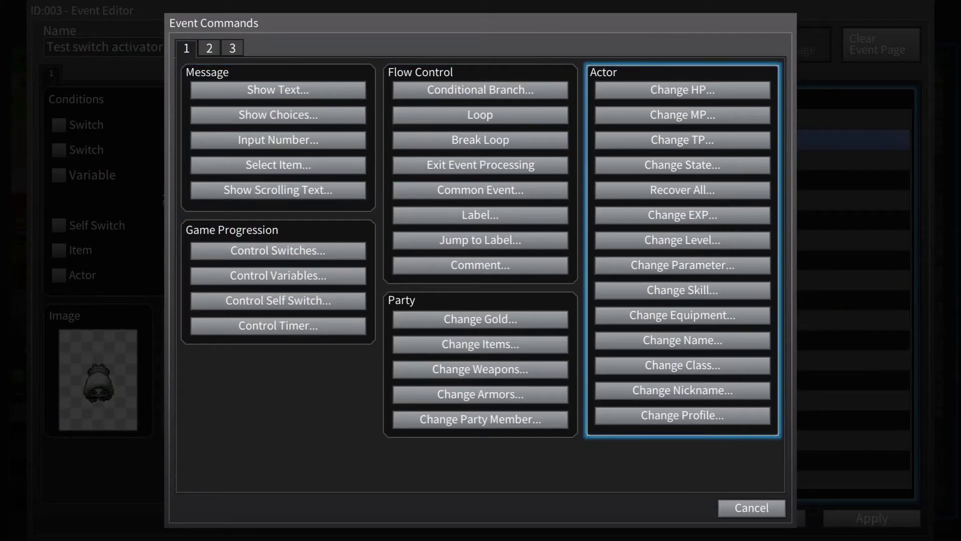
Pick Play SE from the Audio & Video commands as the new event command
{"action": "key", "text": "Down"}
{"action": "key", "text": "Up"}
{"action": "key", "text": "Left"}
{"action": "key", "text": "Page_Down"}
{"action": "key", "text": "Right"}
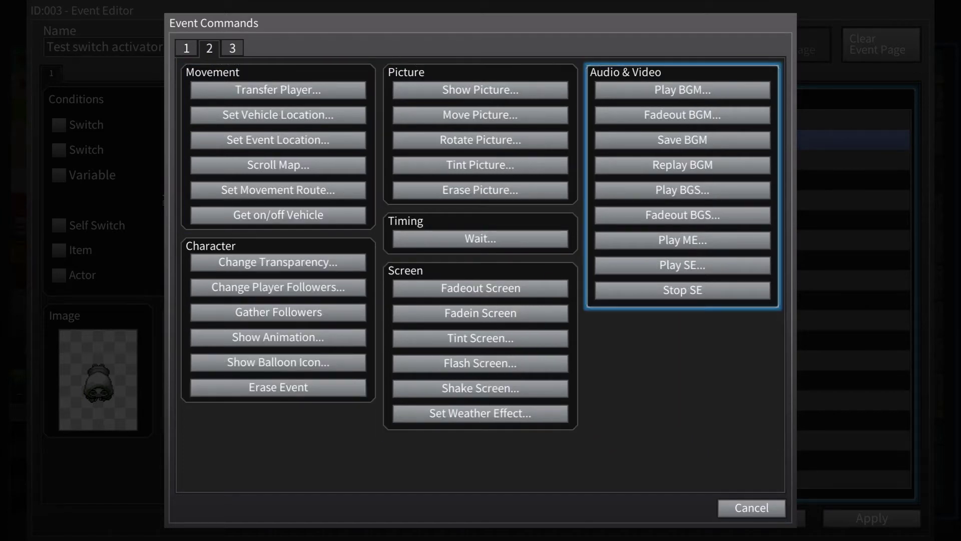
{"action": "key", "text": "Down"}
{"action": "key", "text": "Up"}
{"action": "key", "text": "Return"}
{"action": "key", "text": "Down"}
{"action": "key", "text": "Down"}
{"action": "key", "text": "Down"}
{"action": "key", "text": "Down"}
{"action": "key", "text": "Down"}
{"action": "key", "text": "Down"}
{"action": "key", "text": "Down"}
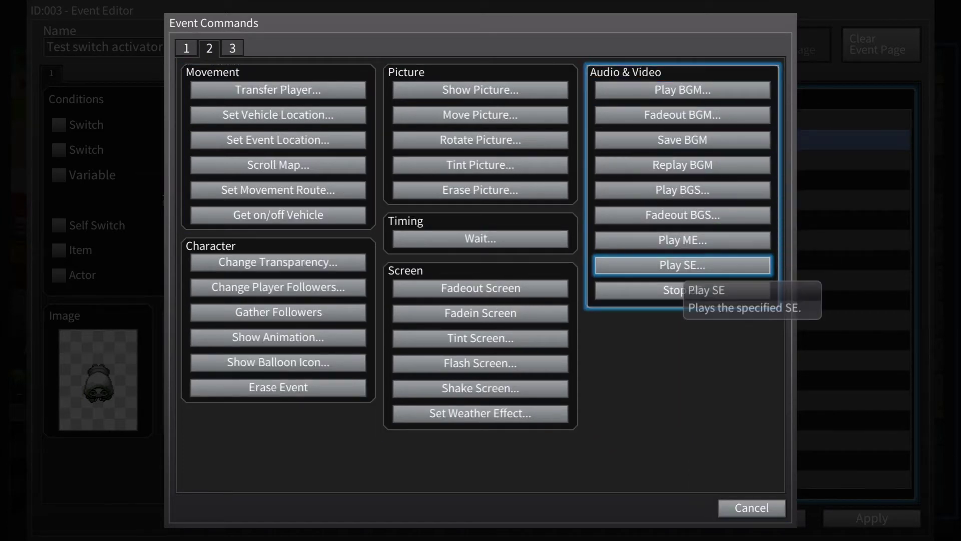
{"action": "key", "text": "Return"}
Choose the Door3 sound from Doors-Footsteps at volume 90, pitch 100 and pan 0 for the Play SE command
{"action": "key", "text": "Up"}
{"action": "key", "text": "Down"}
{"action": "key", "text": "Down"}
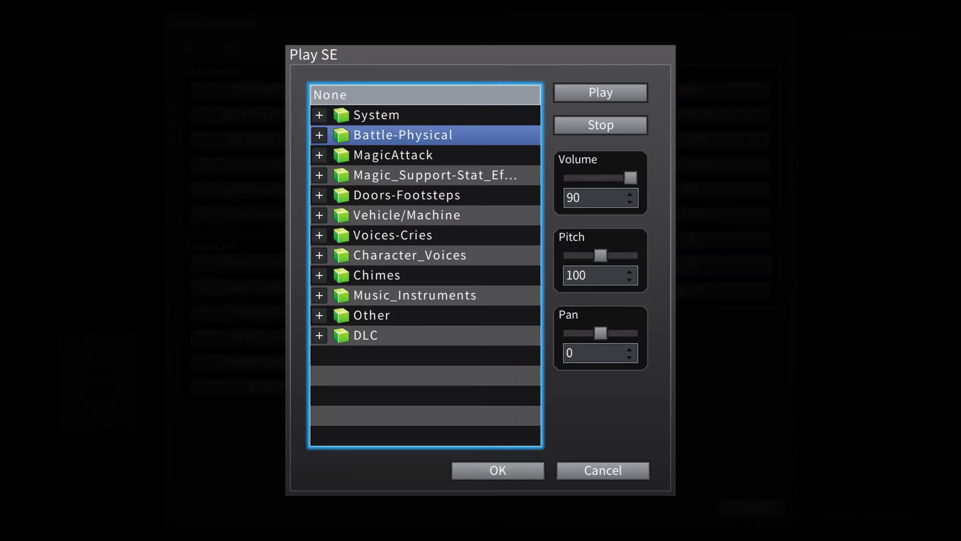
{"action": "key", "text": "Down"}
{"action": "key", "text": "Down"}
{"action": "key", "text": "Down"}
{"action": "key", "text": "Up"}
{"action": "key", "text": "Up"}
{"action": "key", "text": "Up"}
{"action": "key", "text": "Down"}
{"action": "key", "text": "Down"}
{"action": "key", "text": "Down"}
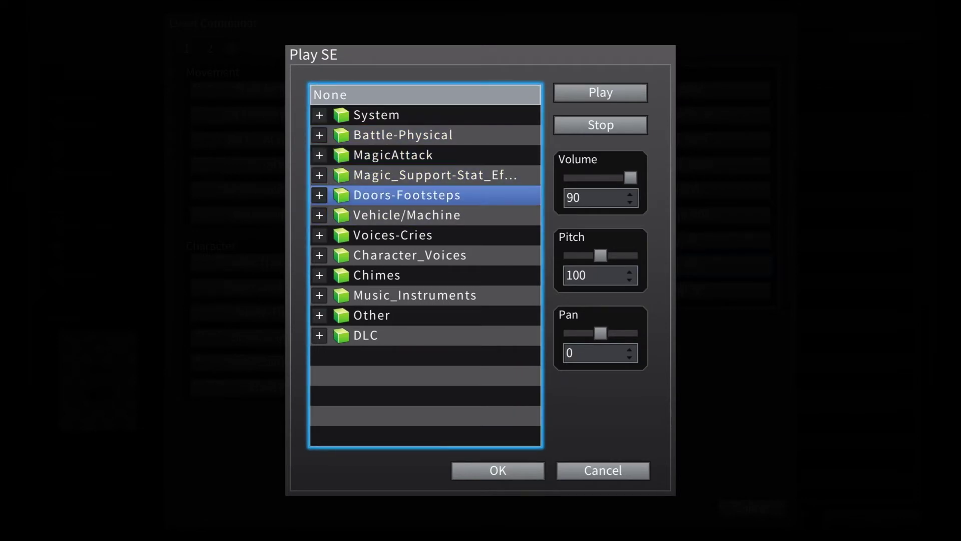
{"action": "key", "text": "Right"}
{"action": "key", "text": "Down"}
{"action": "key", "text": "Down"}
{"action": "key", "text": "Down"}
{"action": "key", "text": "Down"}
{"action": "key", "text": "Down"}
{"action": "key", "text": "Down"}
{"action": "key", "text": "Down"}
{"action": "key", "text": "Down"}
{"action": "key", "text": "Tab"}
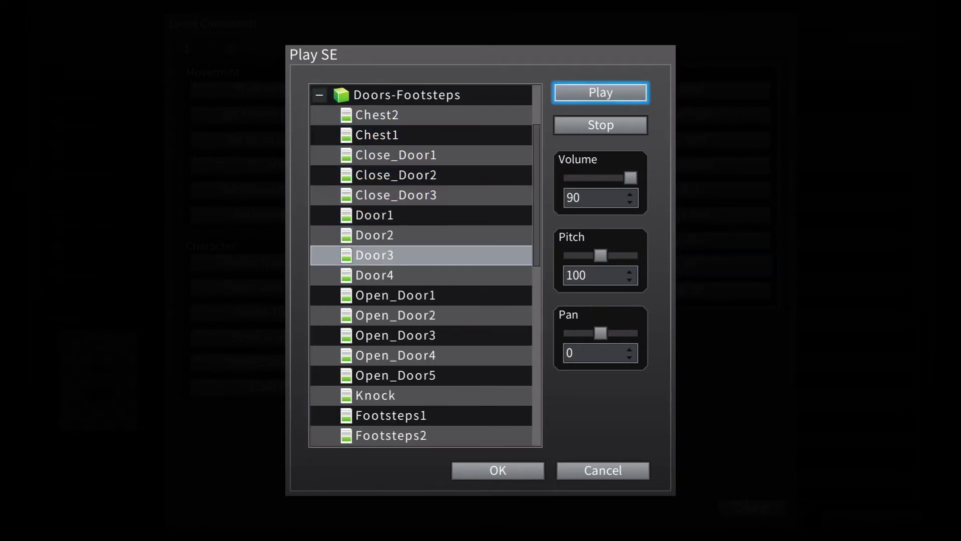
{"action": "key", "text": "Down"}
{"action": "key", "text": "Down"}
{"action": "key", "text": "Left"}
{"action": "key", "text": "Down"}
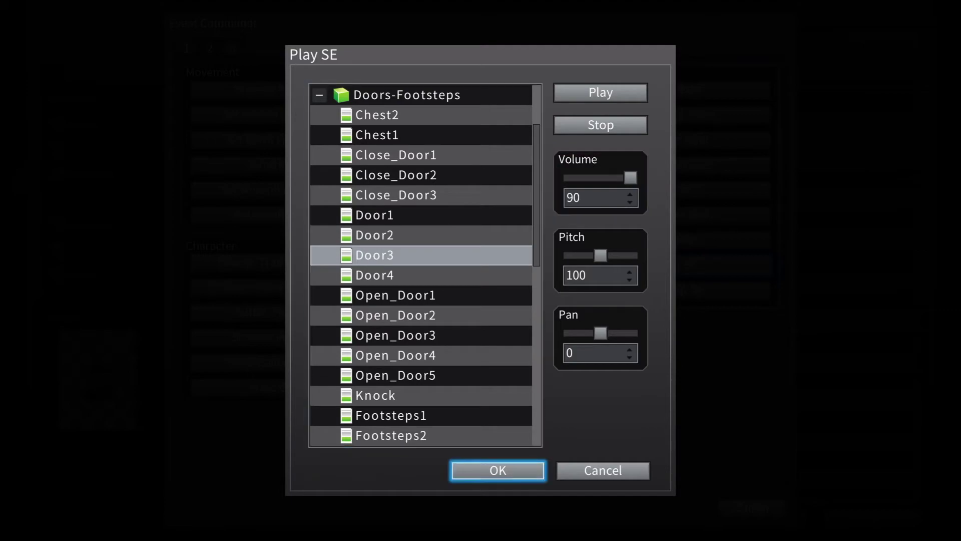
{"action": "key", "text": "Return"}
Save the edited activator event and return to the map
{"action": "key", "text": "Down"}
{"action": "key", "text": "Tab"}
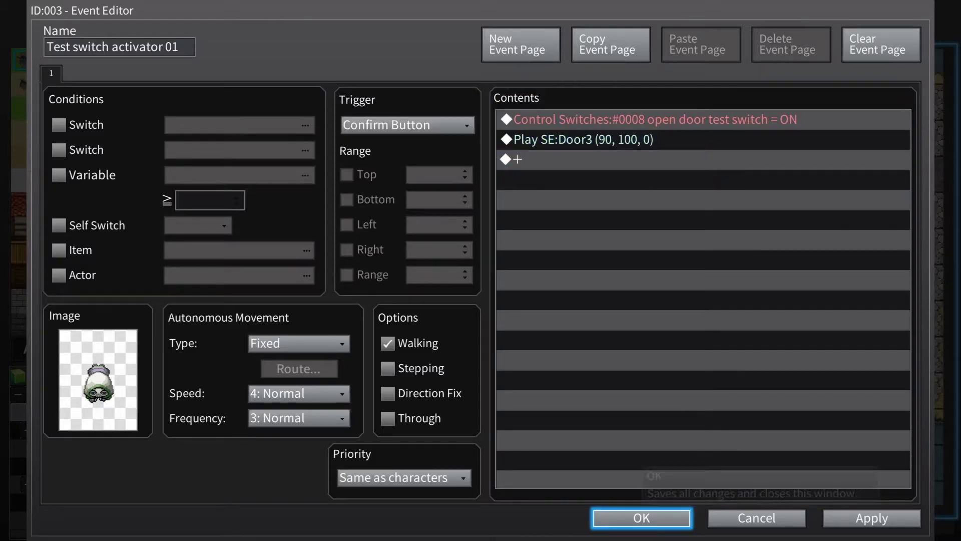
{"action": "key", "text": "Return"}
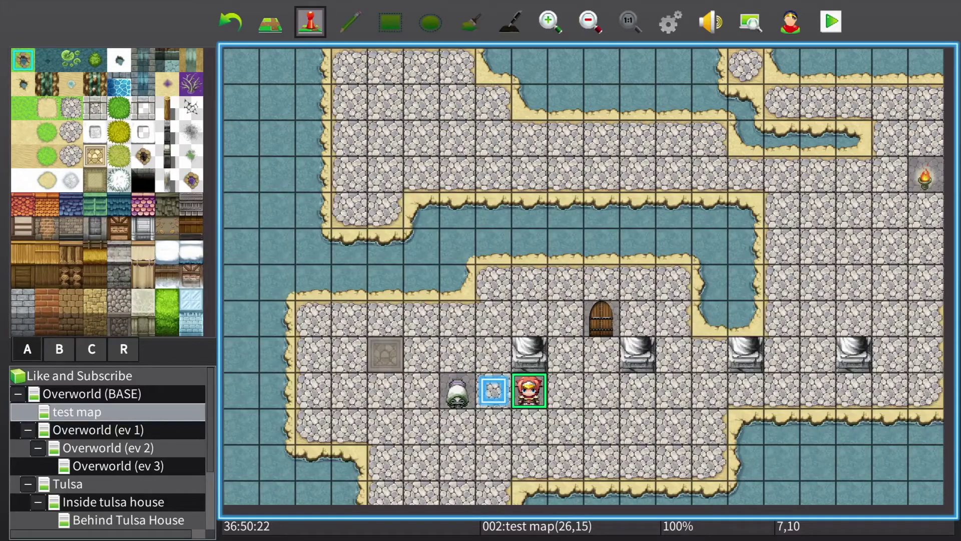
Save the project and playtest the activator event with its new door sound
{"action": "key", "text": "Tab"}
{"action": "key", "text": "Tab"}
{"action": "key", "text": "Tab"}
{"action": "key", "text": "Escape"}
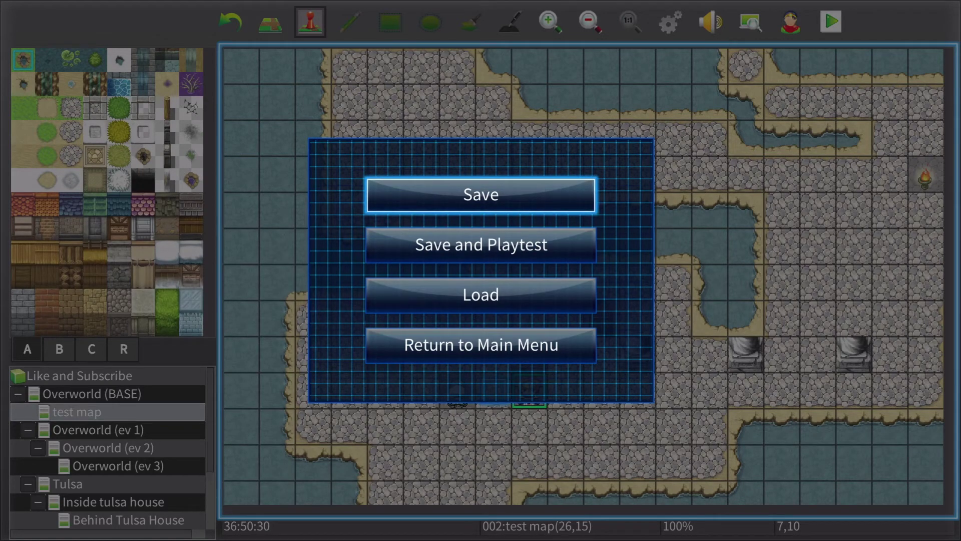
{"action": "key", "text": "Down"}
{"action": "key", "text": "Return"}
{"action": "key", "text": "Return"}
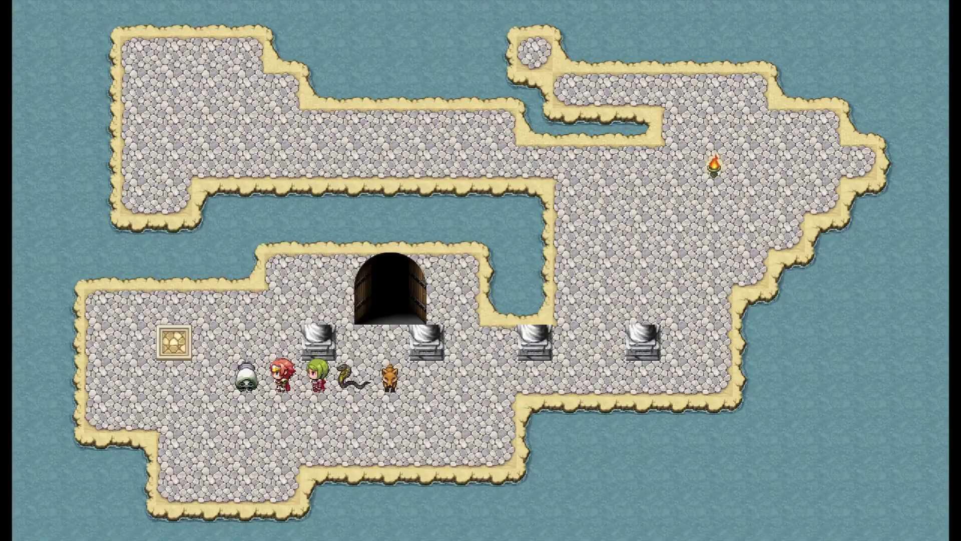
End the playtest and go back to the test map in the editor
{"action": "key", "text": "Escape"}
{"action": "key", "text": "Down"}
{"action": "key", "text": "Down"}
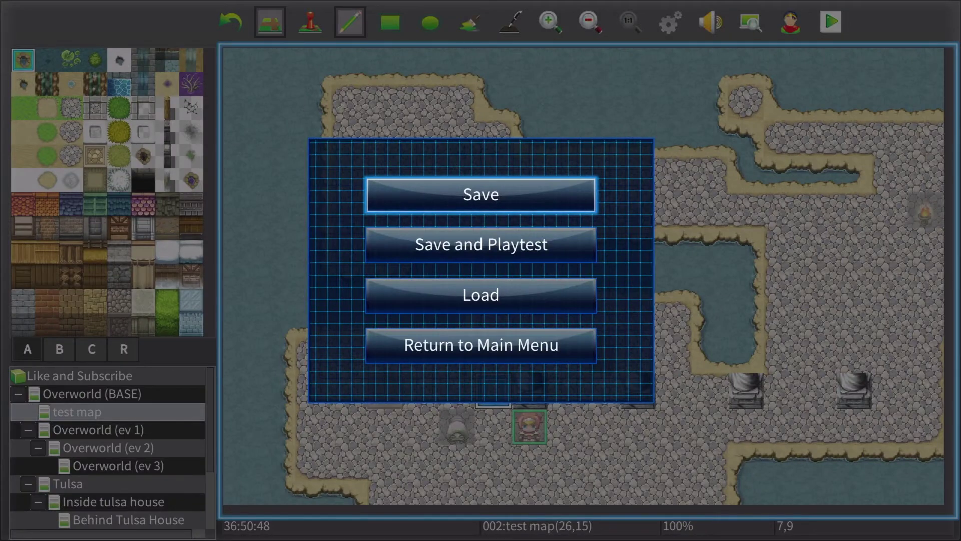
{"action": "key", "text": "Escape"}
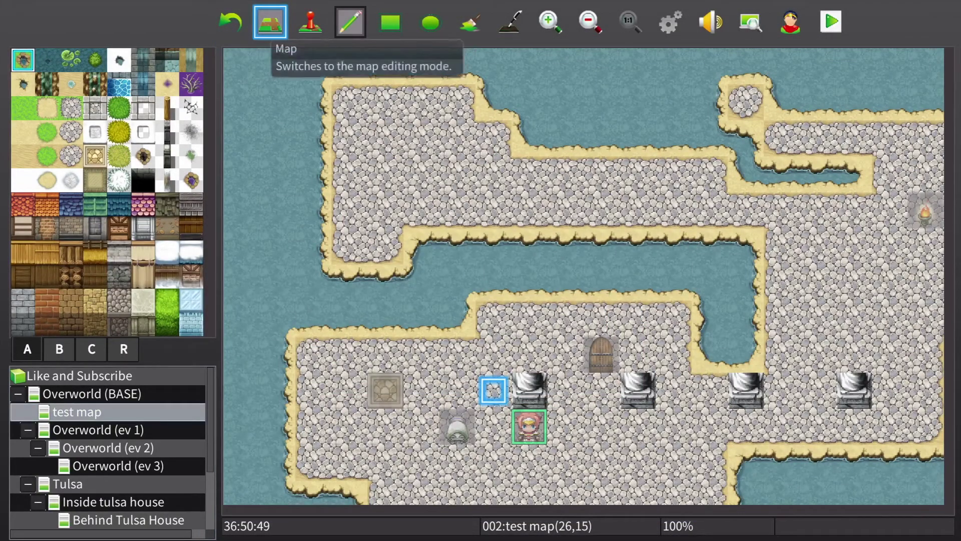
Switch to event editing mode and open the Test switch activator 01 event for editing
{"action": "key", "text": "Right"}
{"action": "key", "text": "Return"}
{"action": "key", "text": "Tab"}
{"action": "key", "text": "Tab"}
{"action": "key", "text": "Tab"}
{"action": "key", "text": "Tab"}
{"action": "key", "text": "Down"}
{"action": "key", "text": "Left"}
{"action": "key", "text": "Return"}
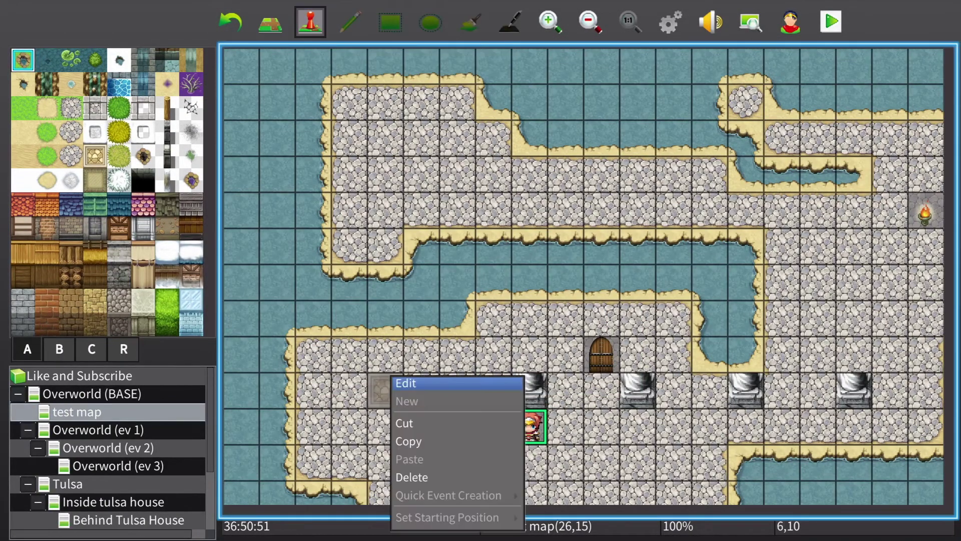
{"action": "key", "text": "Return"}
Add a second event page to the activator event
{"action": "key", "text": "Right"}
{"action": "key", "text": "Down"}
{"action": "key", "text": "Up"}
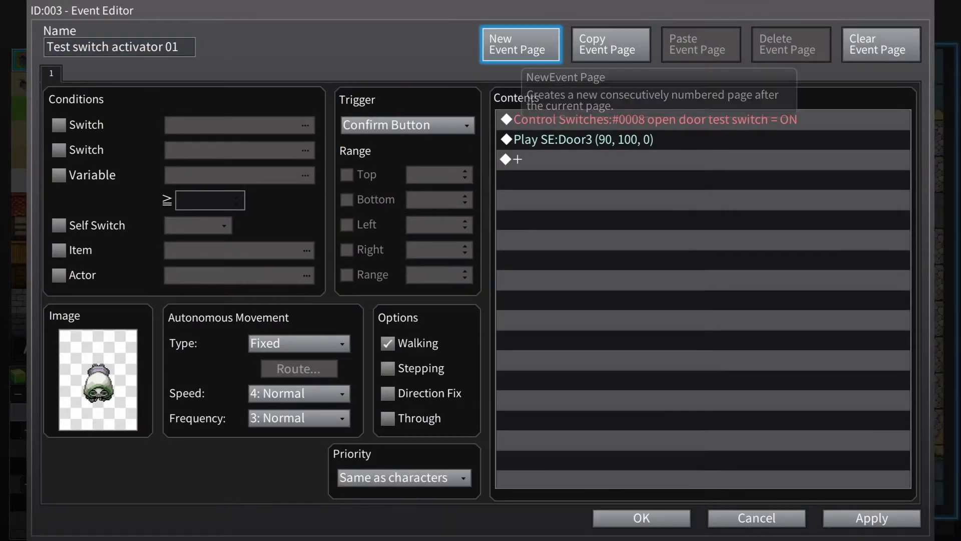
{"action": "left_click", "coordinate": [521, 44]}
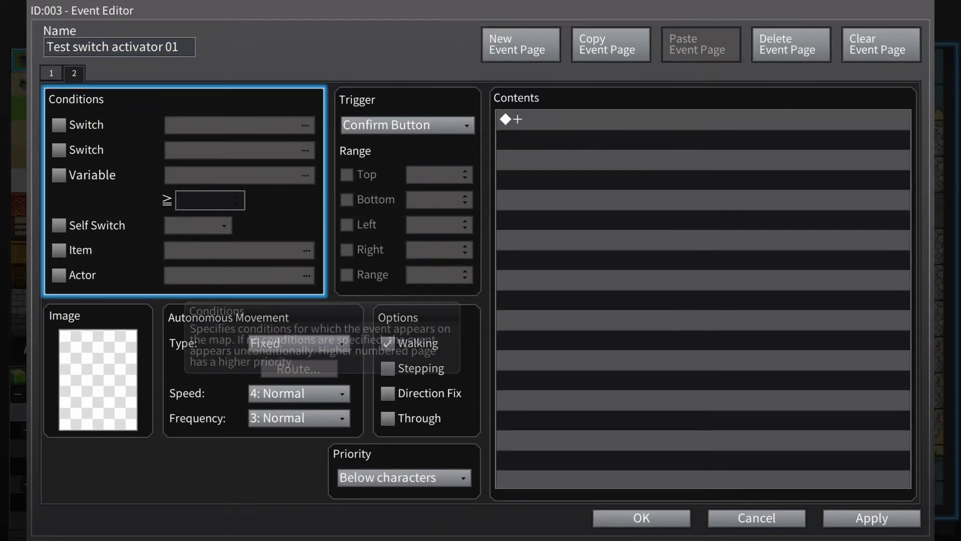
Check which image page 1 of the activator event uses and compare it with page 2
{"action": "left_click", "coordinate": [51, 74]}
{"action": "key", "text": "Left"}
{"action": "key", "text": "Return"}
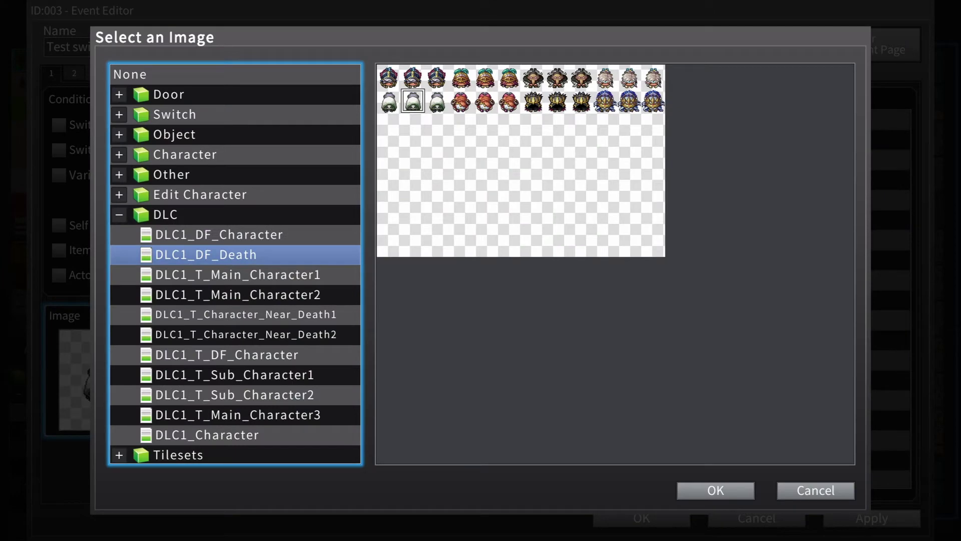
{"action": "key", "text": "Right"}
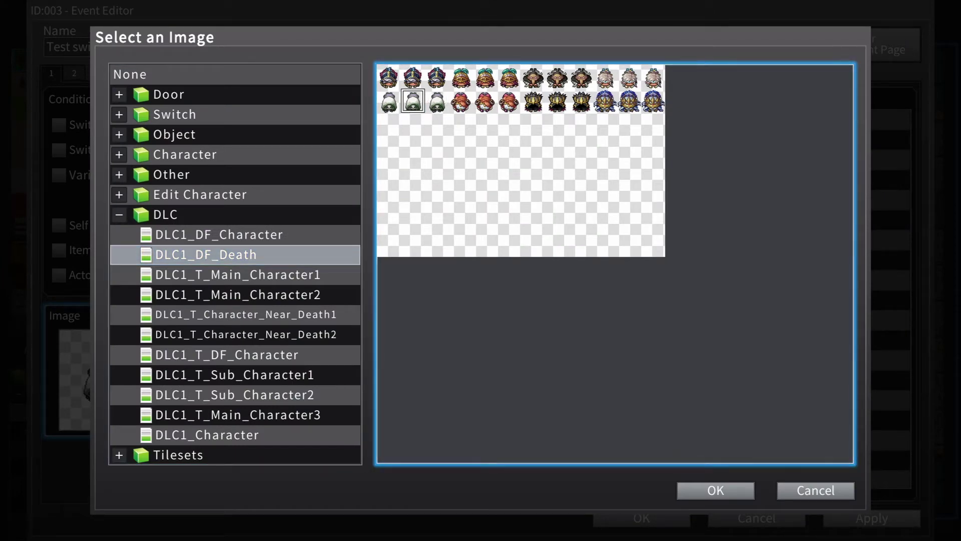
{"action": "key", "text": "Down"}
{"action": "key", "text": "Return"}
{"action": "key", "text": "Right"}
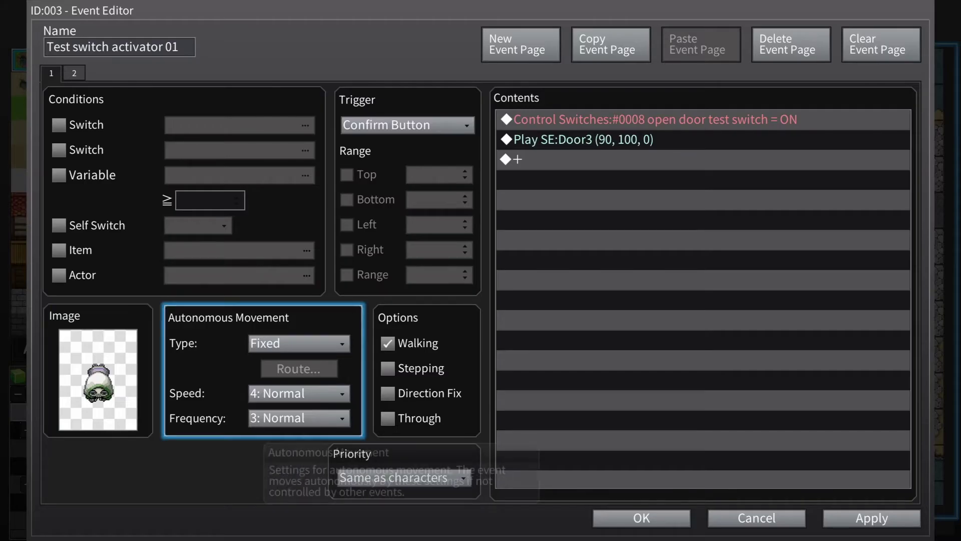
{"action": "key", "text": "Left"}
{"action": "key", "text": "Page_Down"}
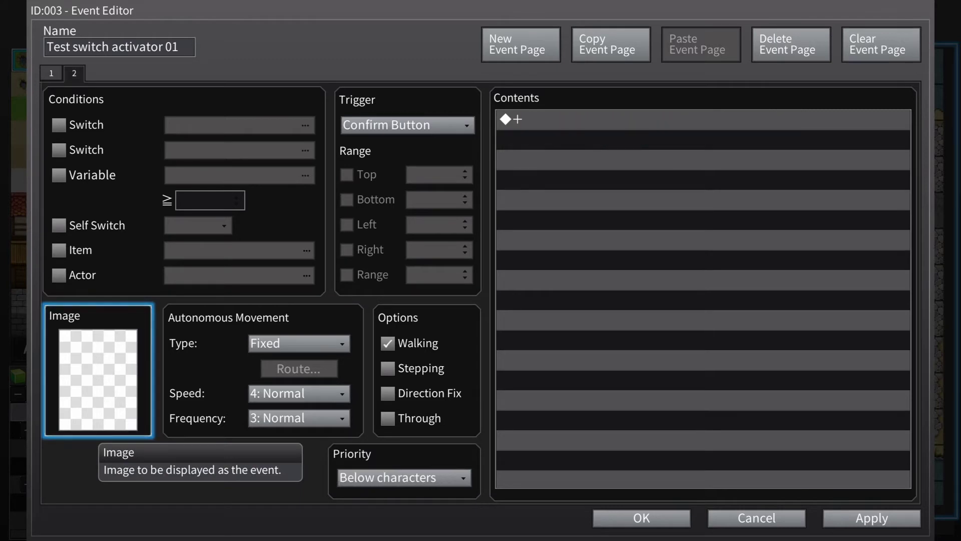
{"action": "key", "text": "Page_Up"}
{"action": "key", "text": "Page_Down"}
Set page 2's image to the white and green fallen character from DLC1_DF_Death, matching page 1
{"action": "key", "text": "Return"}
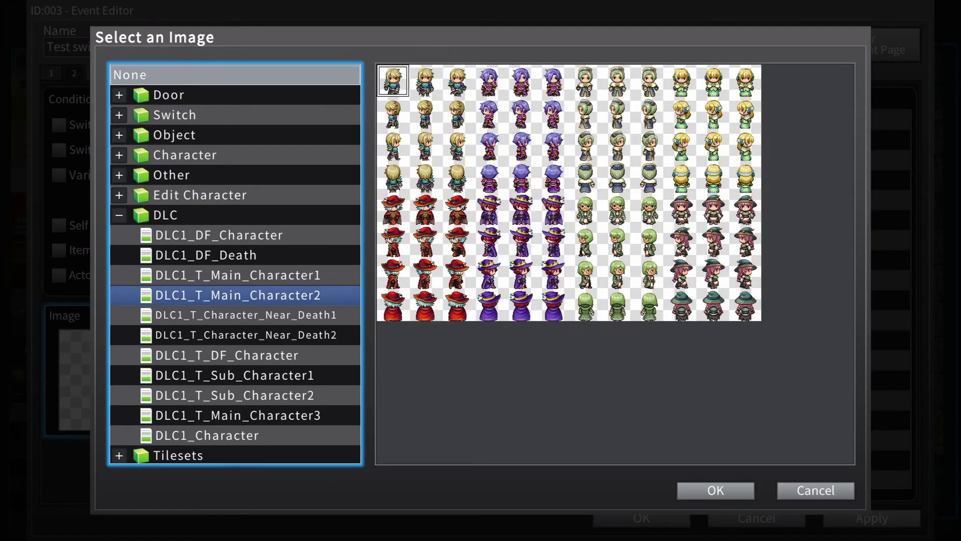
{"action": "key", "text": "Up"}
{"action": "key", "text": "Up"}
{"action": "key", "text": "Up"}
{"action": "key", "text": "Down"}
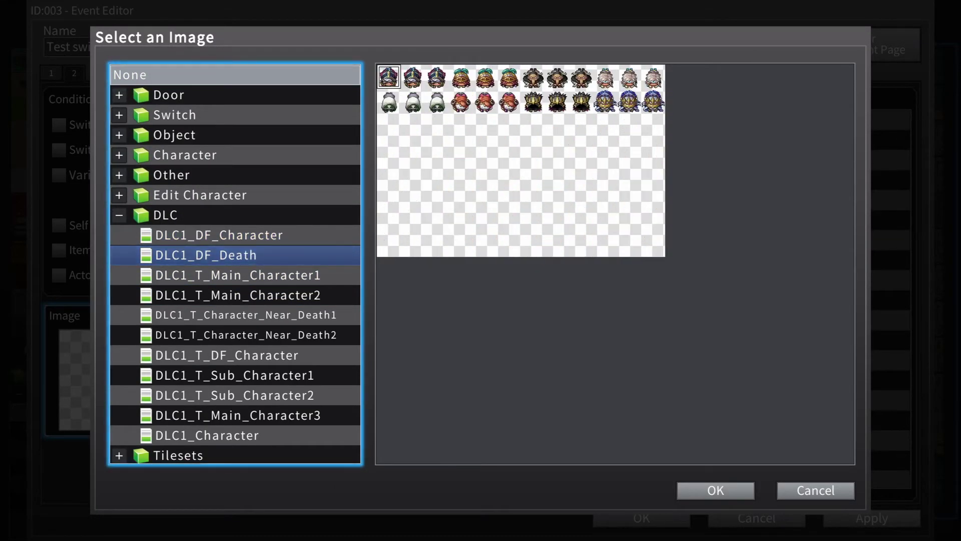
{"action": "key", "text": "Right"}
{"action": "key", "text": "Right"}
{"action": "key", "text": "Tab"}
{"action": "key", "text": "Return"}
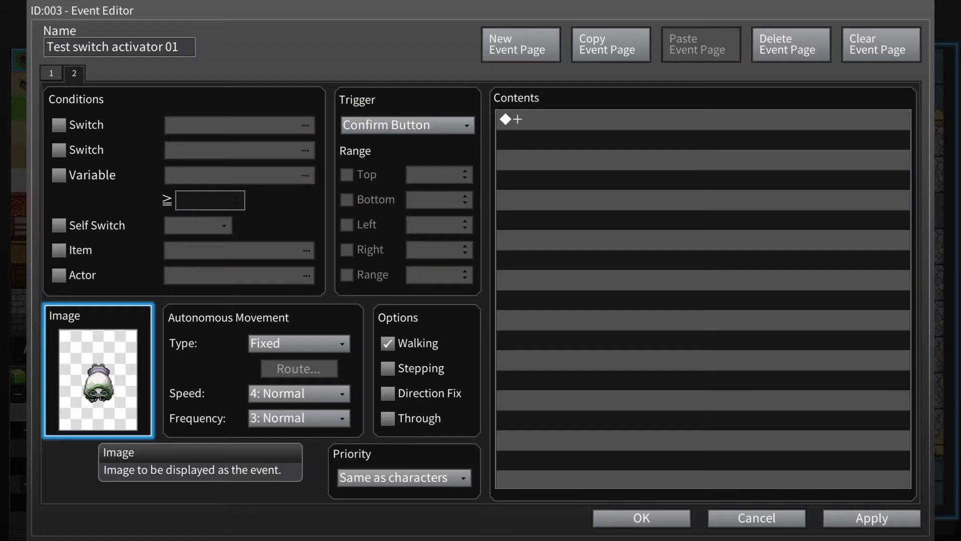
Compare the trigger, commands and conditions of pages 1 and 2 of the activator event
{"action": "key", "text": "Down"}
{"action": "key", "text": "Down"}
{"action": "key", "text": "Left"}
{"action": "key", "text": "Down"}
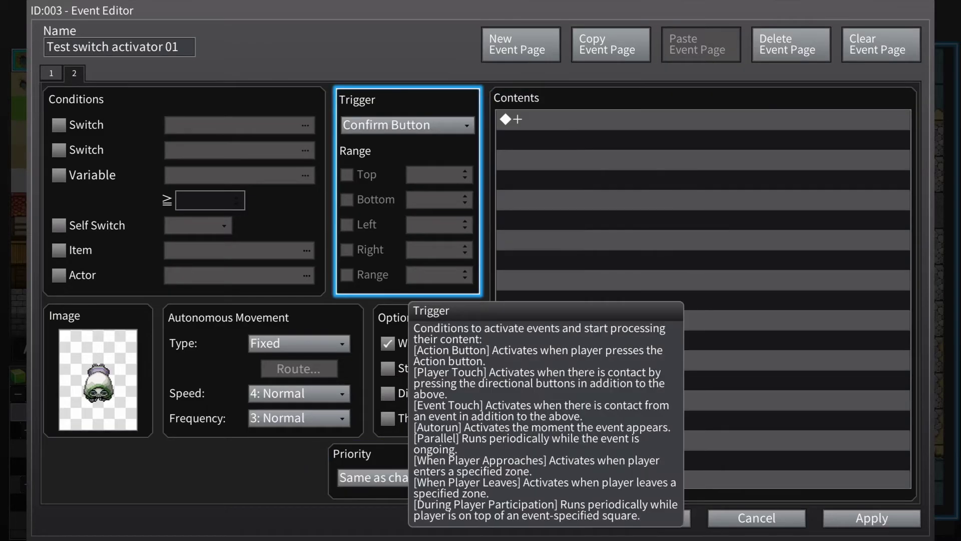
{"action": "key", "text": "Right"}
{"action": "key", "text": "Left"}
{"action": "key", "text": "Page_Up"}
{"action": "key", "text": "Right"}
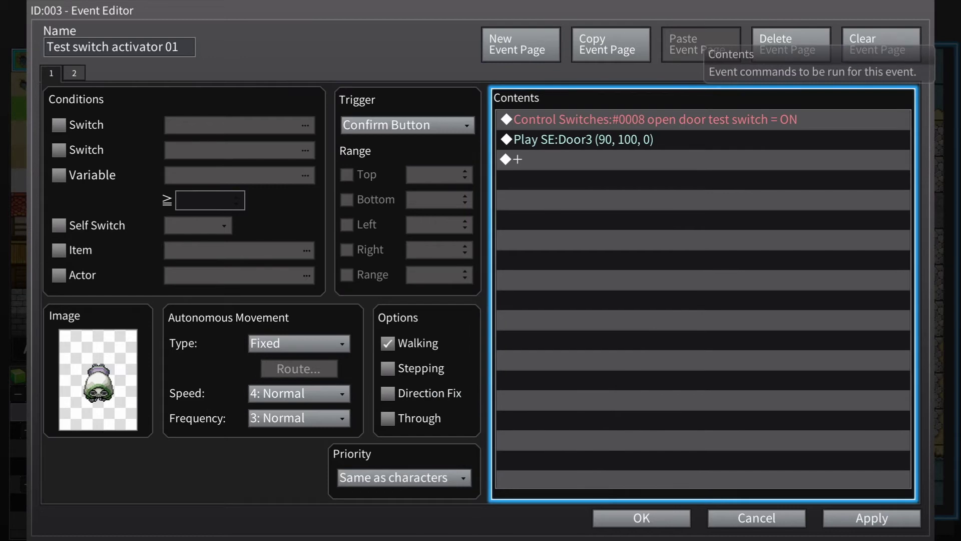
{"action": "key", "text": "Up"}
{"action": "key", "text": "Down"}
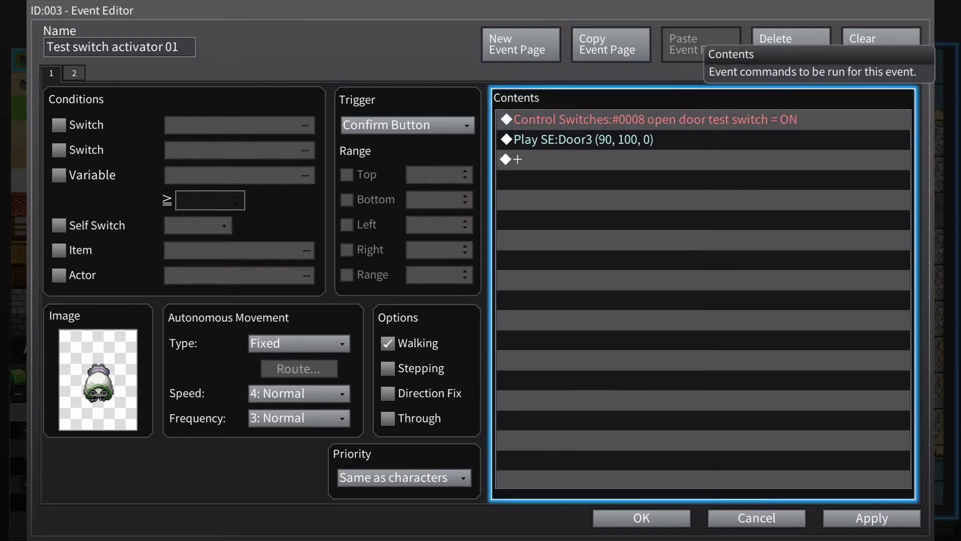
{"action": "key", "text": "Left"}
{"action": "key", "text": "Left"}
{"action": "key", "text": "Page_Down"}
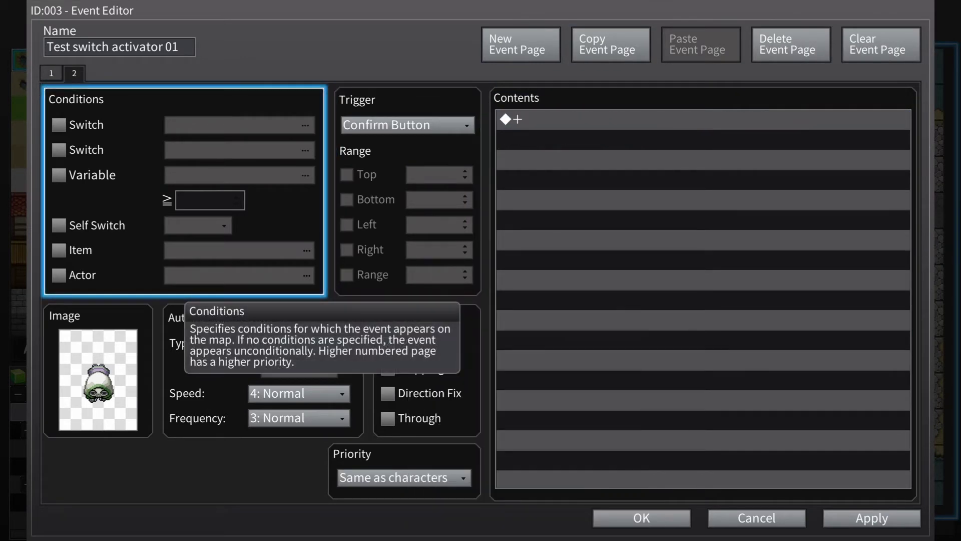
{"action": "key", "text": "ctrl+shift+Tab"}
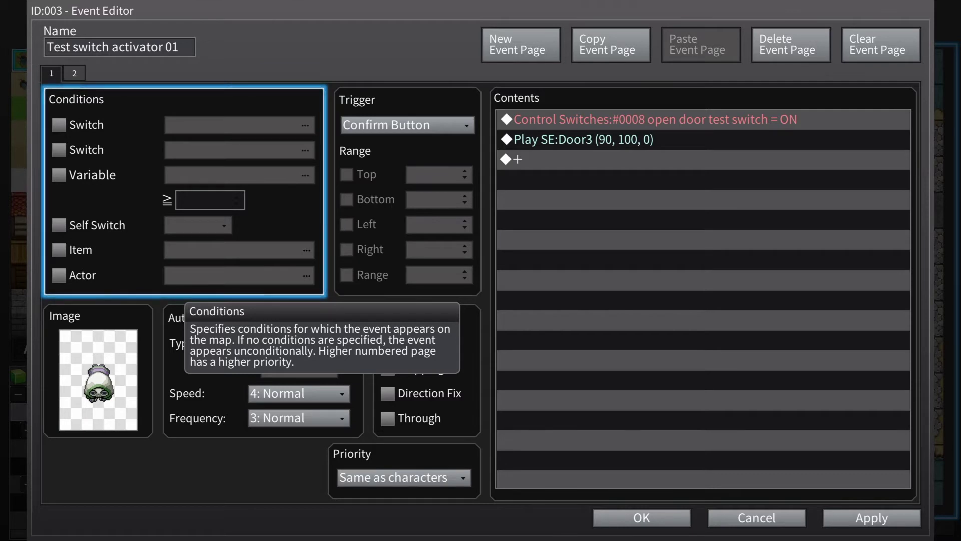
{"action": "key", "text": "Page_Down"}
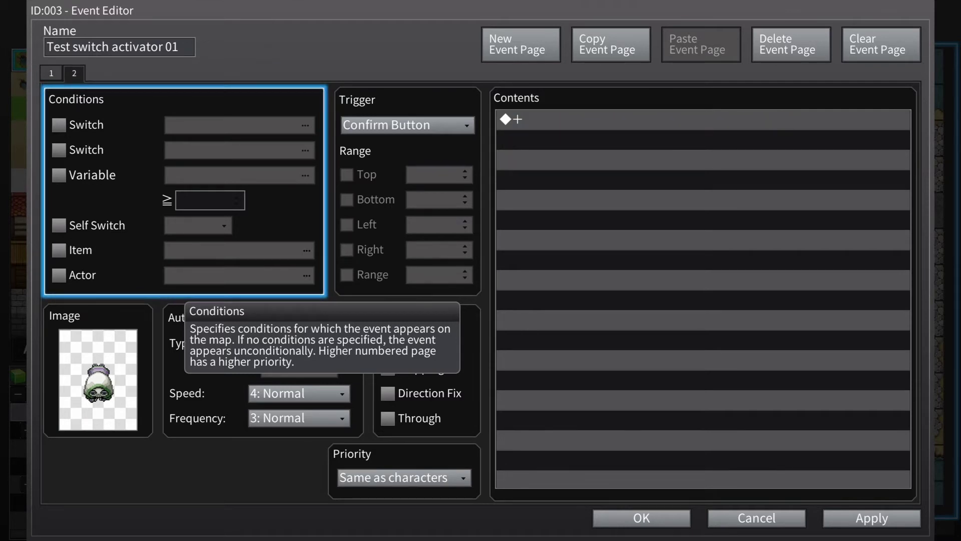
Enable the Self Switch condition on page 2 of the activator event and set it to A
{"action": "key", "text": "Down"}
{"action": "key", "text": "Up"}
{"action": "key", "text": "Return"}
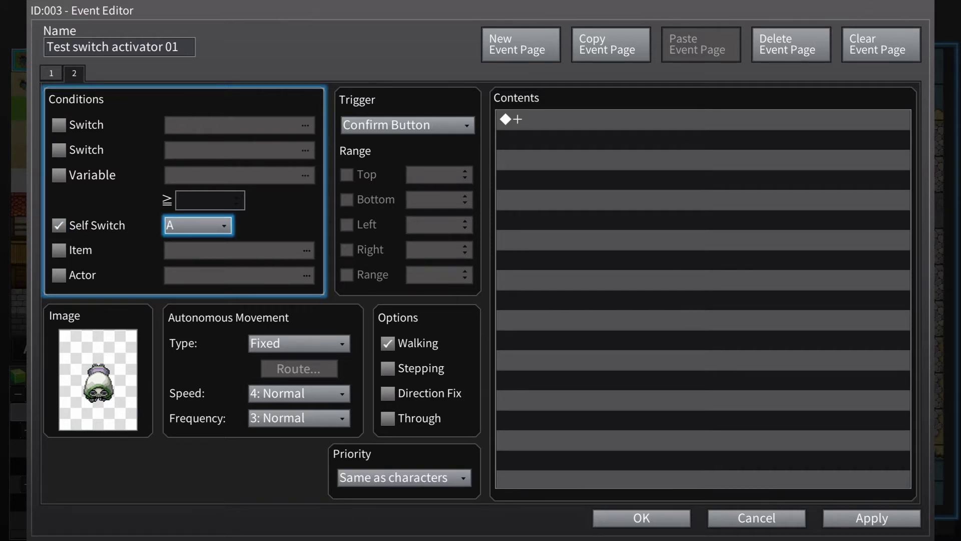
{"action": "key", "text": "Escape"}
Add a Control Self Switch command setting A to ON after the Door3 sound on page 1 of the activator event
{"action": "key", "text": "Page_Up"}
{"action": "key", "text": "Right"}
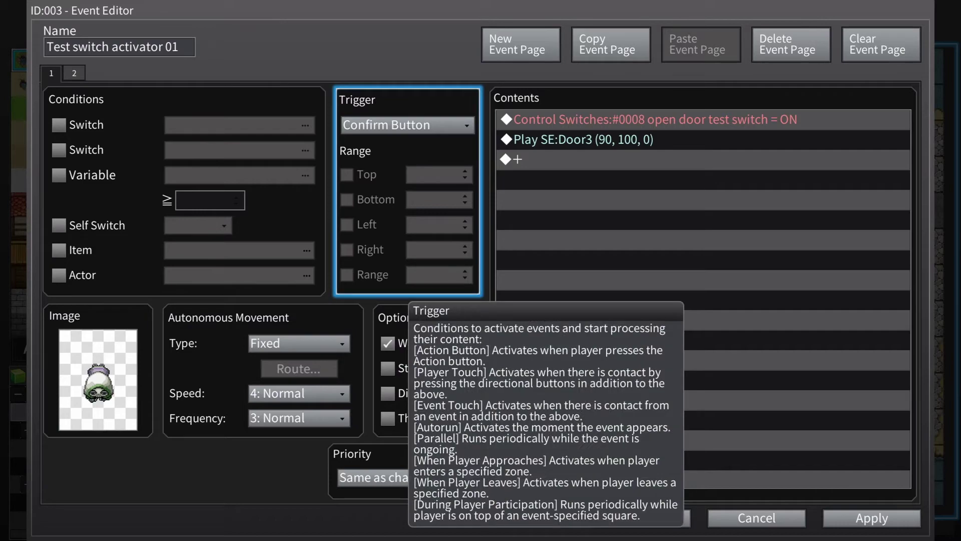
{"action": "key", "text": "Tab"}
{"action": "key", "text": "Down"}
{"action": "key", "text": "Down"}
{"action": "key", "text": "Down"}
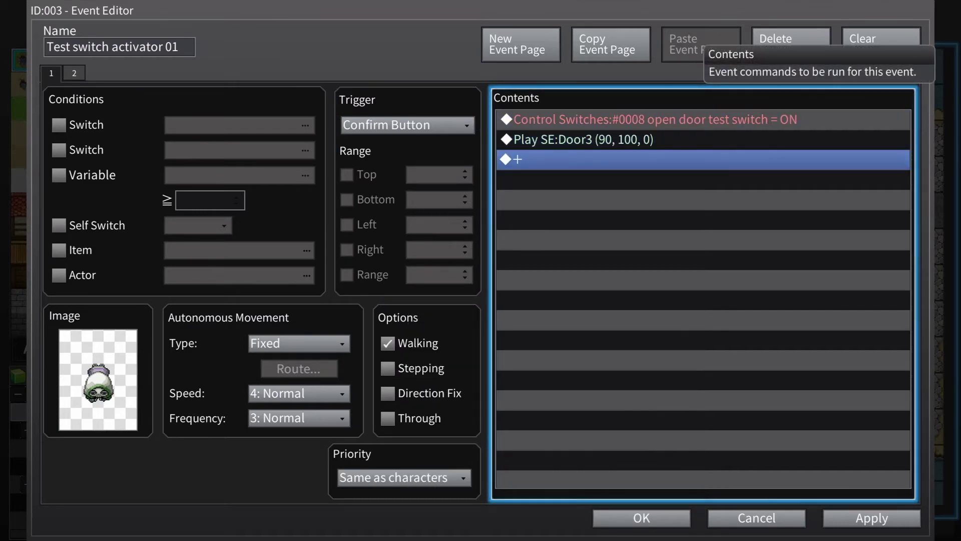
{"action": "key", "text": "Return"}
{"action": "key", "text": "Down"}
{"action": "key", "text": "Return"}
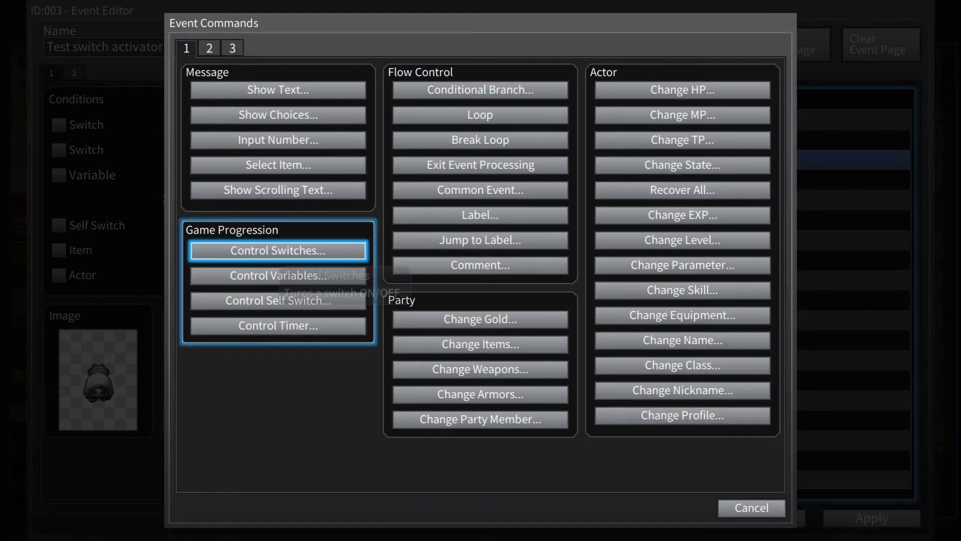
{"action": "key", "text": "Down"}
{"action": "key", "text": "Down"}
{"action": "key", "text": "Return"}
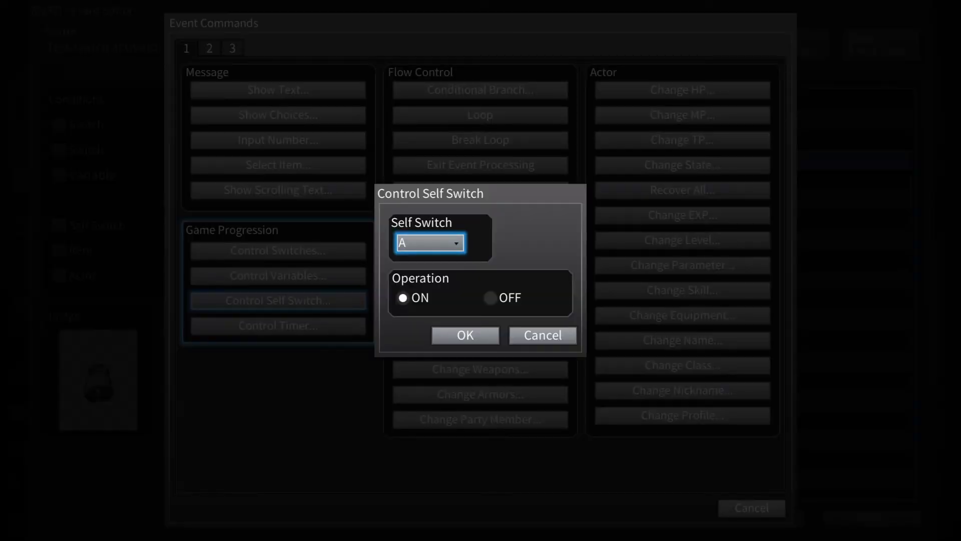
{"action": "key", "text": "Tab"}
{"action": "key", "text": "Return"}
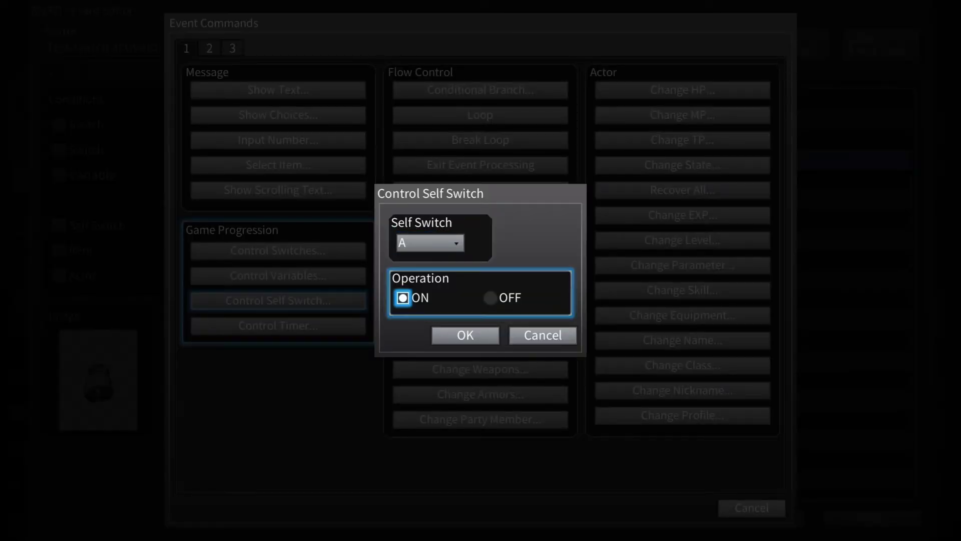
{"action": "key", "text": "Tab"}
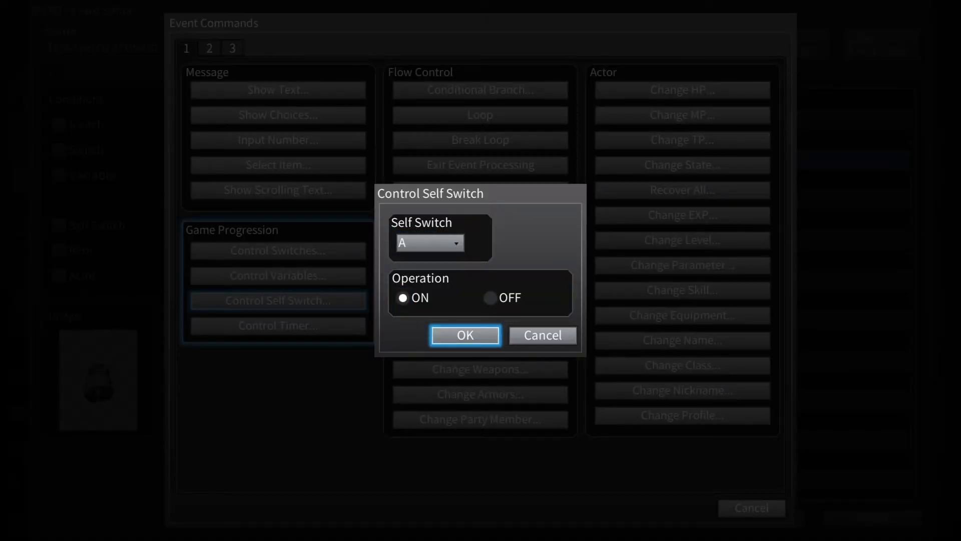
{"action": "key", "text": "Return"}
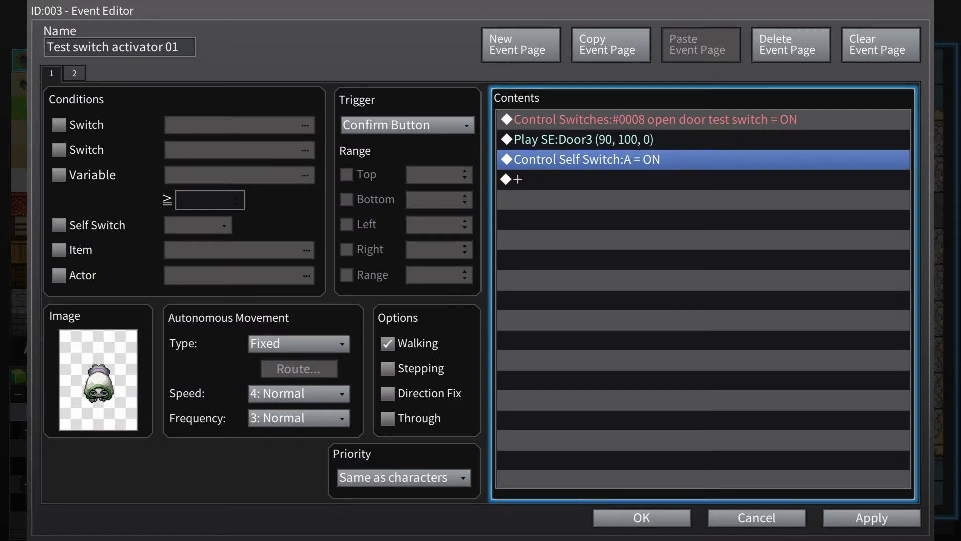
{"action": "key", "text": "Down"}
{"action": "key", "text": "Escape"}
Compare page 2's conditions and contents with the commands on page 1 of the activator event
{"action": "key", "text": "Page_Down"}
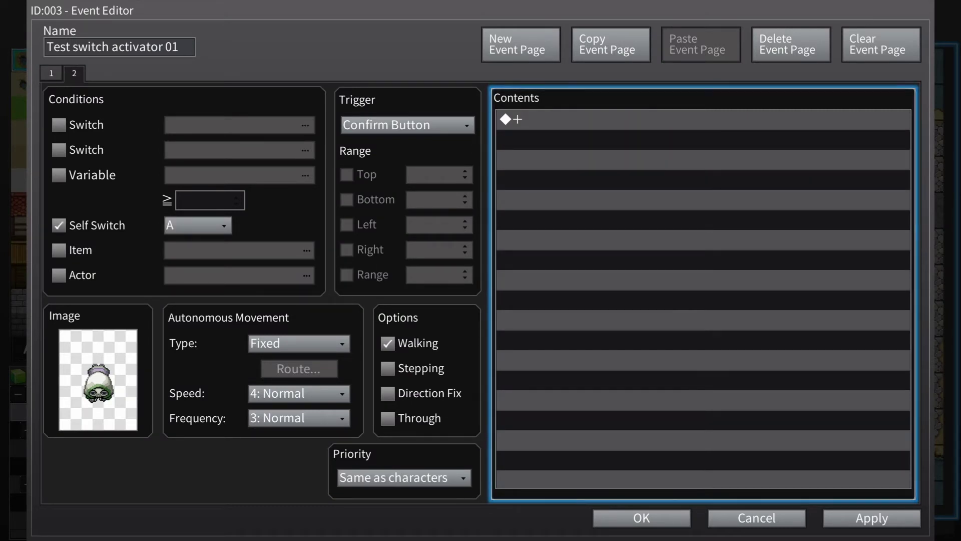
{"action": "key", "text": "Left"}
{"action": "key", "text": "Down"}
{"action": "key", "text": "Left"}
{"action": "key", "text": "Up"}
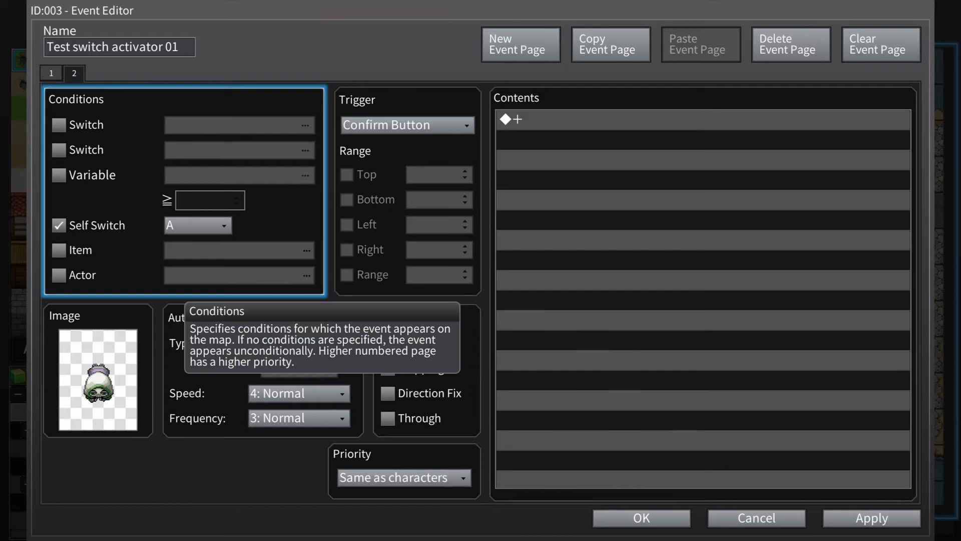
{"action": "key", "text": "Return"}
{"action": "key", "text": "Down"}
{"action": "key", "text": "Down"}
{"action": "key", "text": "Escape"}
{"action": "key", "text": "Page_Up"}
{"action": "key", "text": "Right"}
{"action": "key", "text": "Right"}
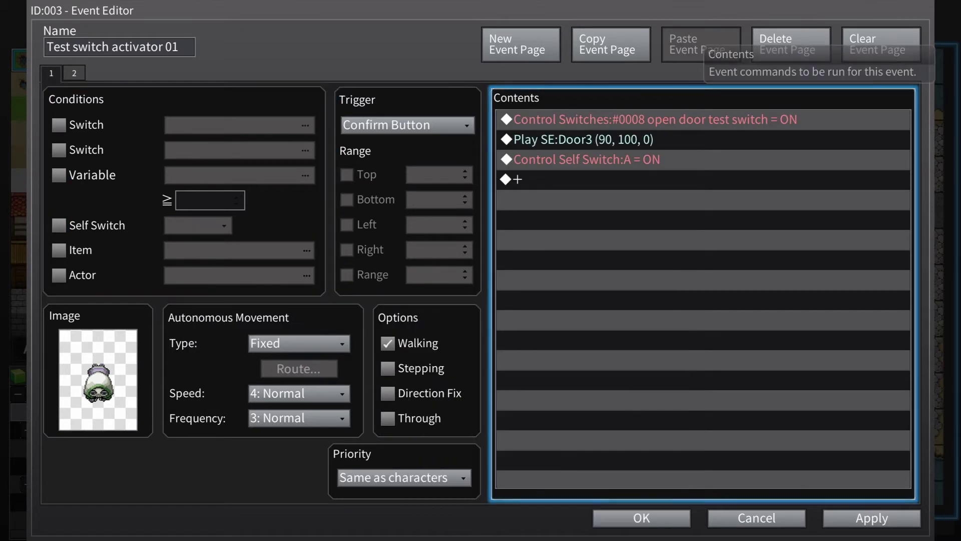
{"action": "key", "text": "Left"}
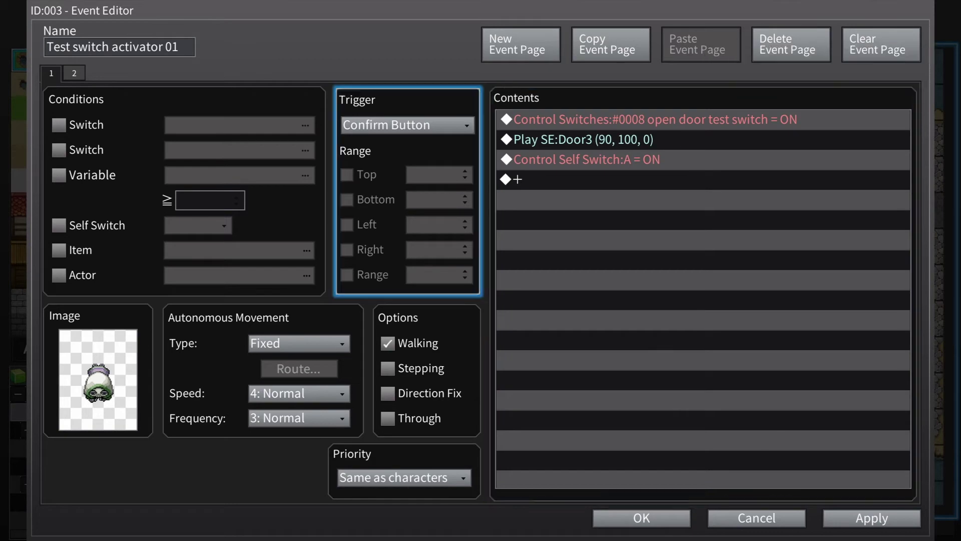
{"action": "key", "text": "Right"}
{"action": "key", "text": "Left"}
{"action": "key", "text": "Left"}
{"action": "key", "text": "Page_Down"}
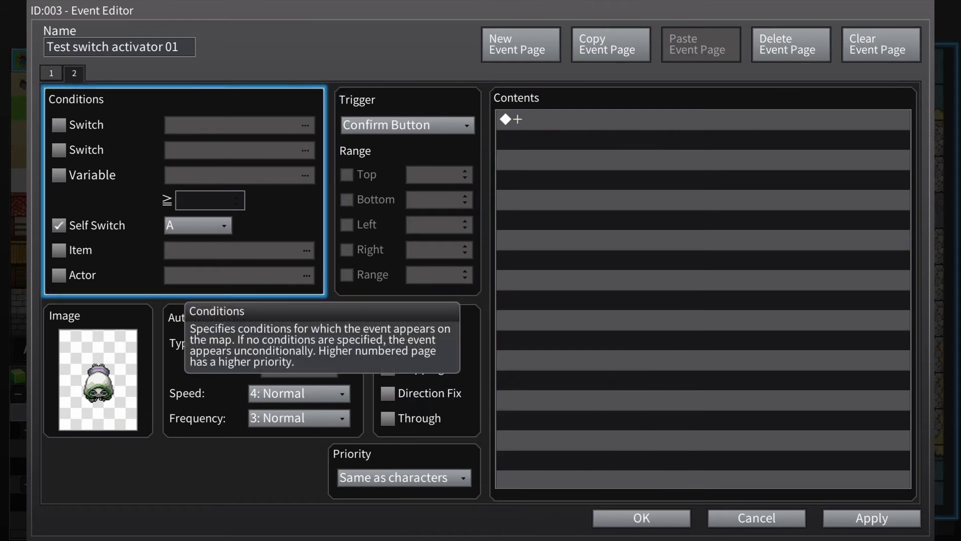
{"action": "key", "text": "Right"}
{"action": "key", "text": "Right"}
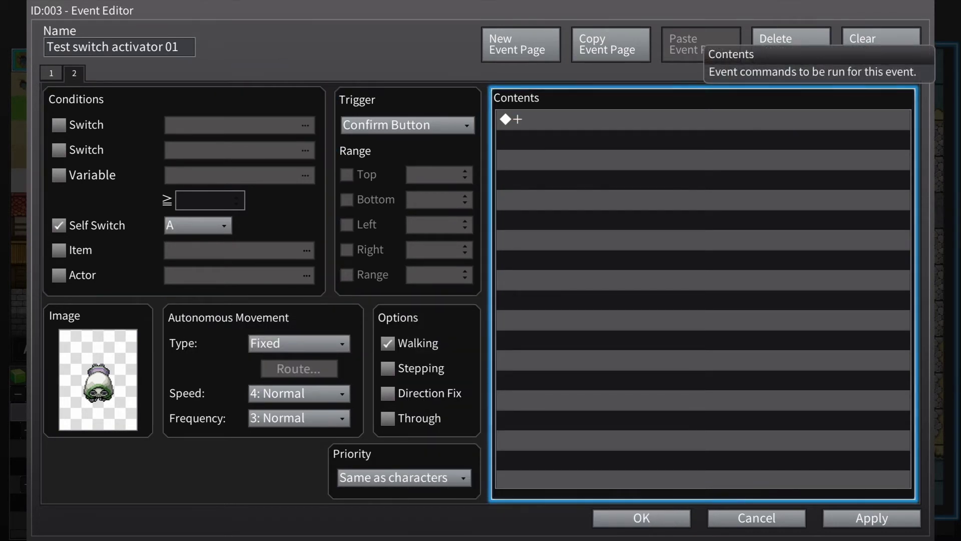
Save all changes to the activator event and close its editor
{"action": "key", "text": "Left"}
{"action": "key", "text": "Left"}
{"action": "key", "text": "Left"}
{"action": "key", "text": "Left"}
{"action": "key", "text": "Left"}
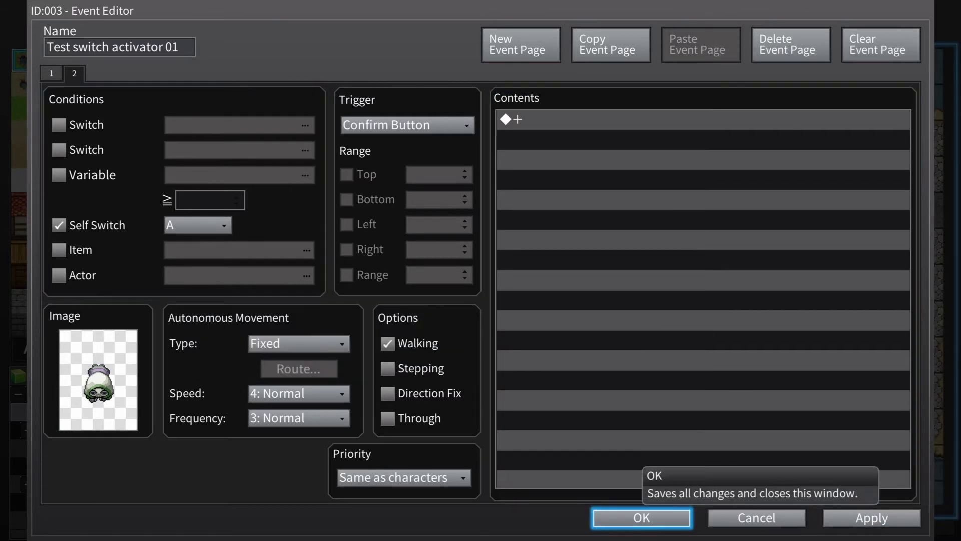
{"action": "key", "text": "Up"}
{"action": "key", "text": "Up"}
{"action": "key", "text": "Left"}
{"action": "key", "text": "Left"}
{"action": "key", "text": "Down"}
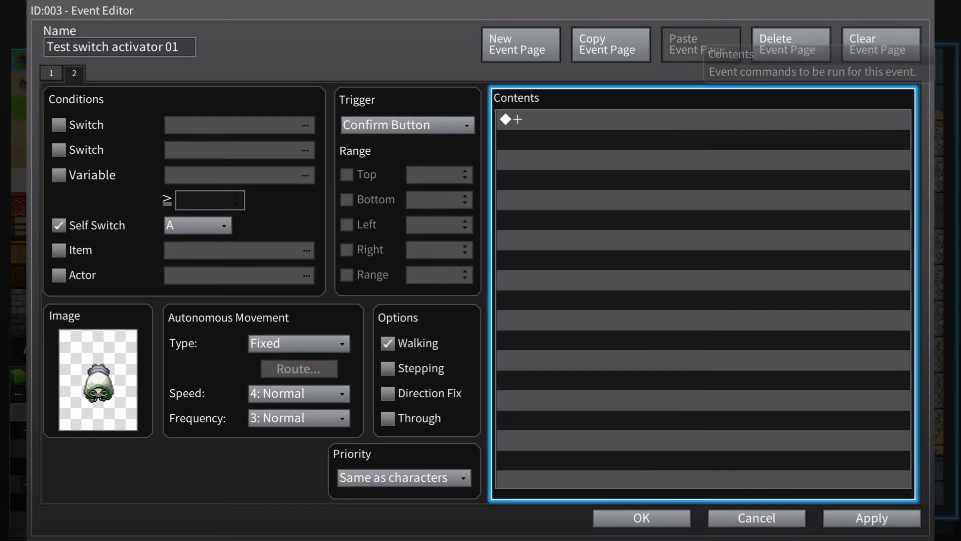
{"action": "key", "text": "Left"}
{"action": "key", "text": "Left"}
{"action": "key", "text": "Down"}
{"action": "key", "text": "Left"}
{"action": "key", "text": "Right"}
{"action": "key", "text": "Right"}
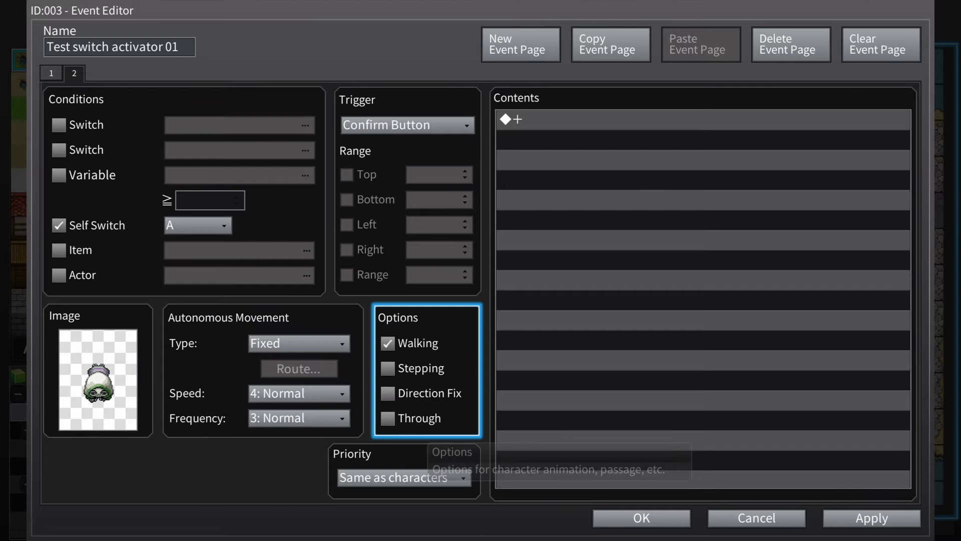
{"action": "key", "text": "Right"}
{"action": "key", "text": "Down"}
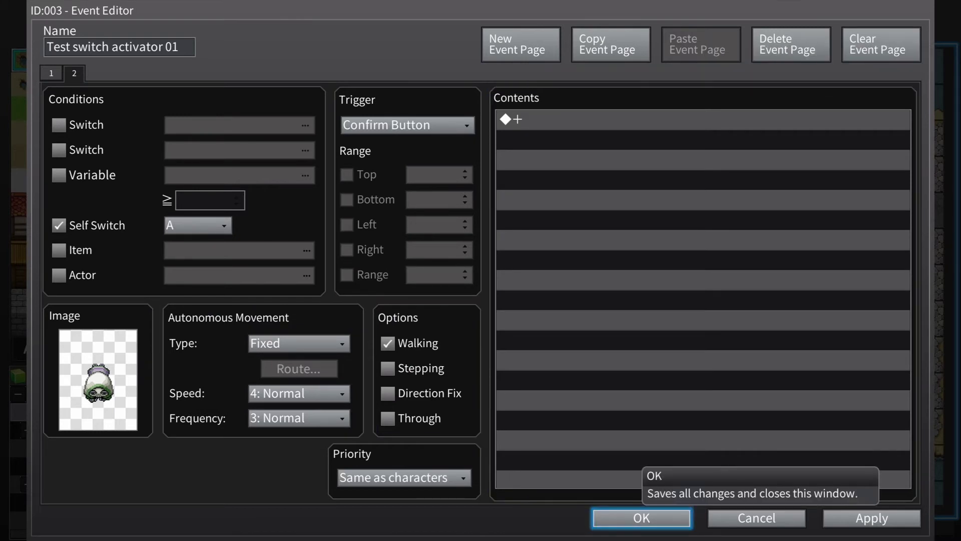
{"action": "key", "text": "Return"}
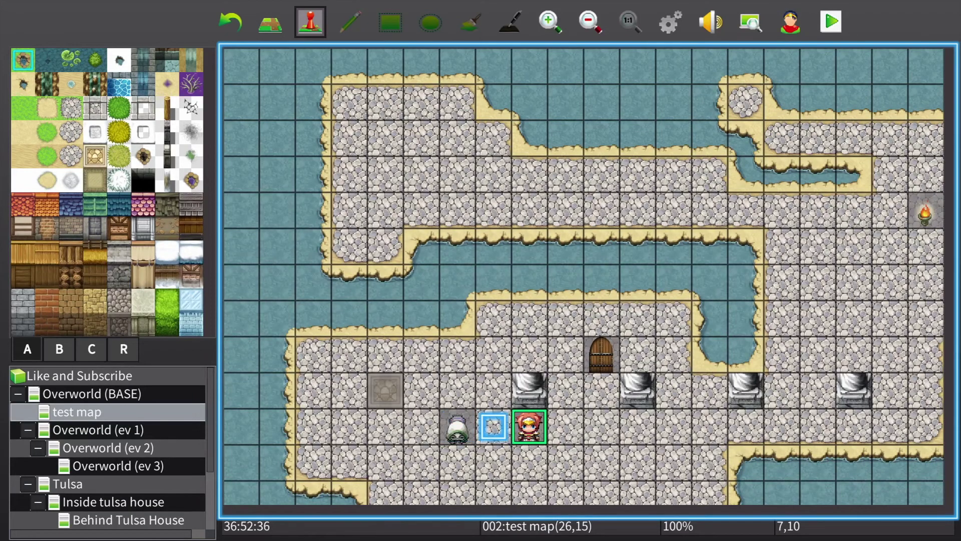
Playtest the map and walk the party up to the closed double door
{"action": "key", "text": "ctrl+r"}
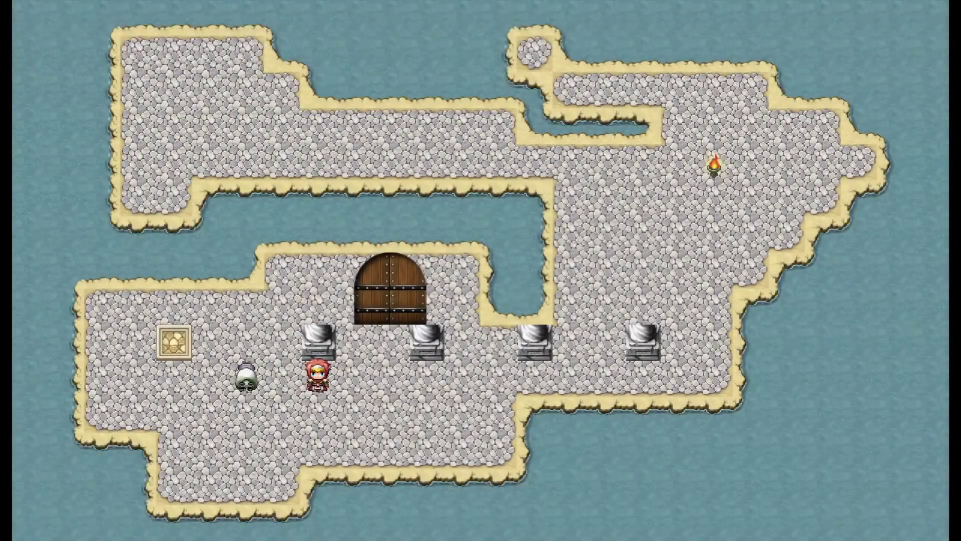
{"action": "key", "text": "Right"}
{"action": "key", "text": "Right"}
{"action": "key", "text": "Up"}
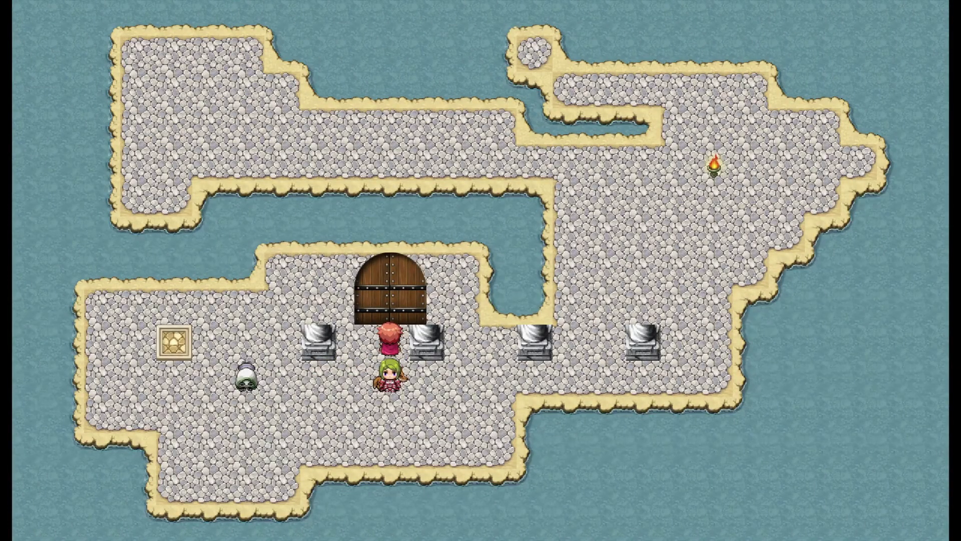
Test the fallen character's switch in the playtest and walk the party around the door
{"action": "key", "text": "Down"}
{"action": "key", "text": "Left"}
{"action": "key", "text": "Left"}
{"action": "key", "text": "Left"}
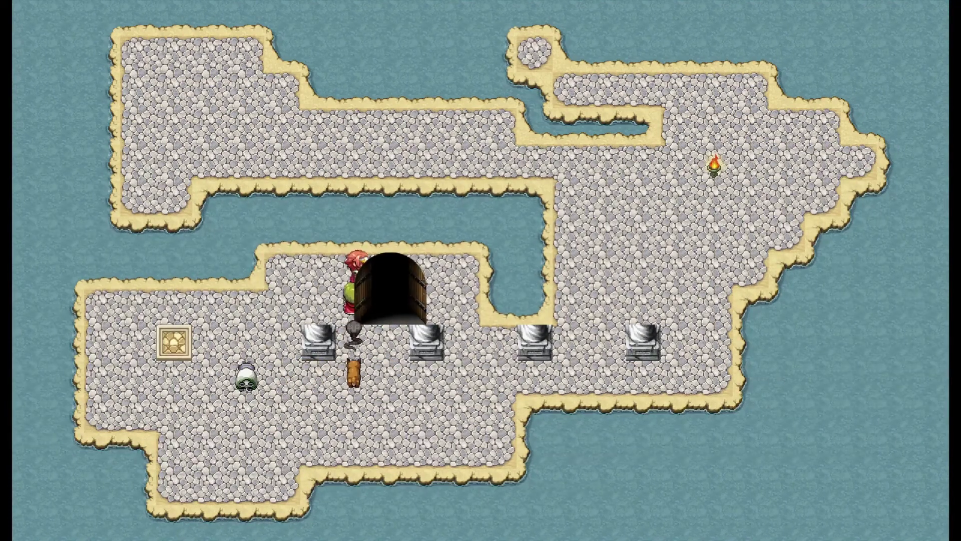
{"action": "key", "text": "Down"}
{"action": "key", "text": "Right"}
{"action": "key", "text": "Down"}
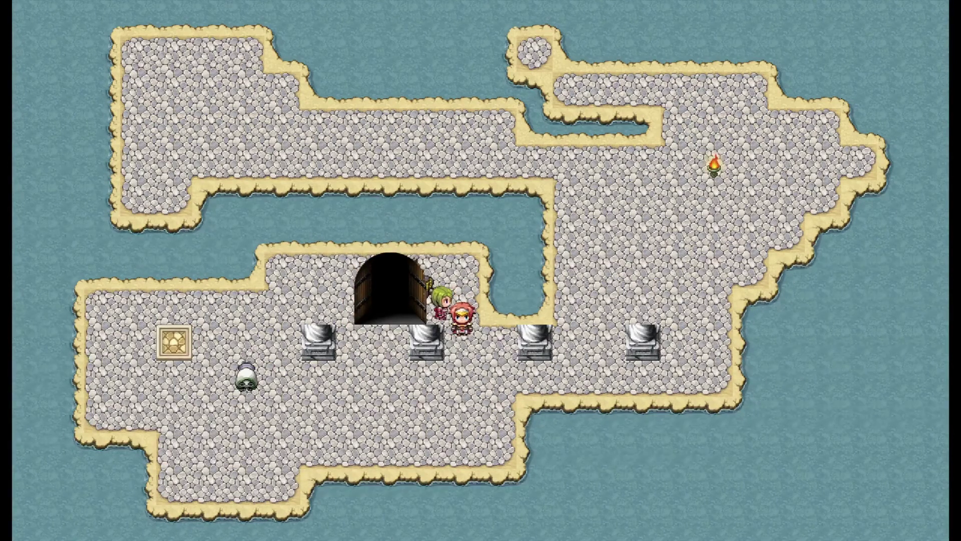
{"action": "key", "text": "Left"}
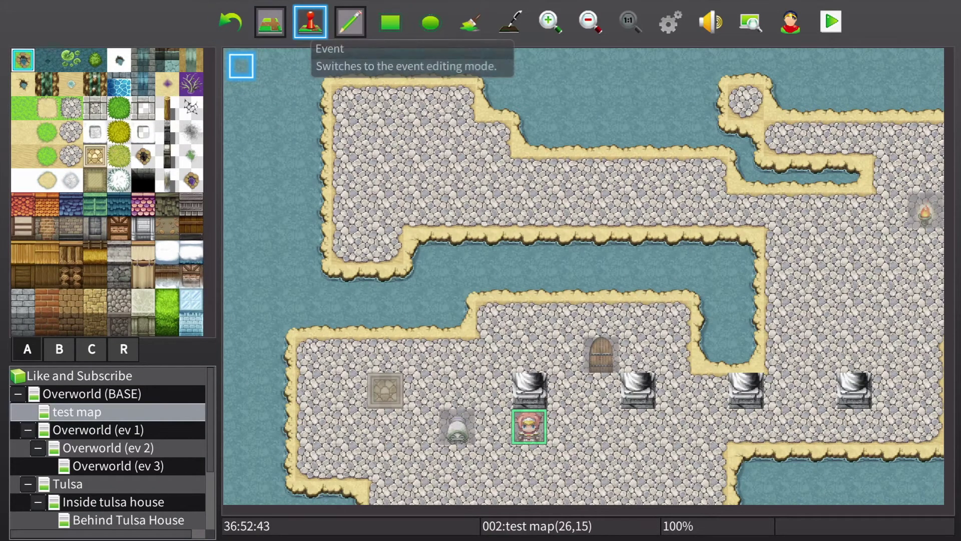
Switch to event editing and create an event named Test switch transfer on the tile directly below the door
{"action": "left_click", "coordinate": [310, 23]}
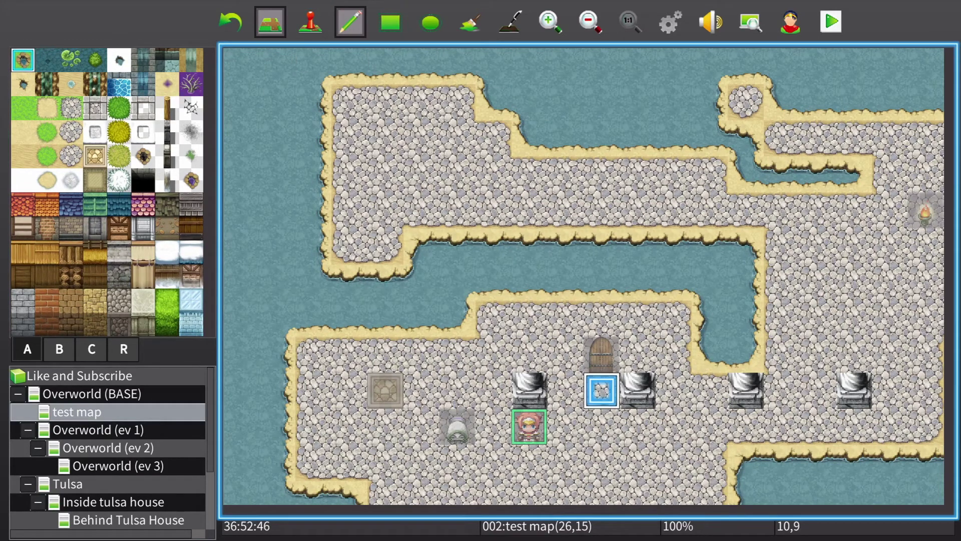
{"action": "key", "text": "Tab"}
{"action": "key", "text": "Tab"}
{"action": "key", "text": "Tab"}
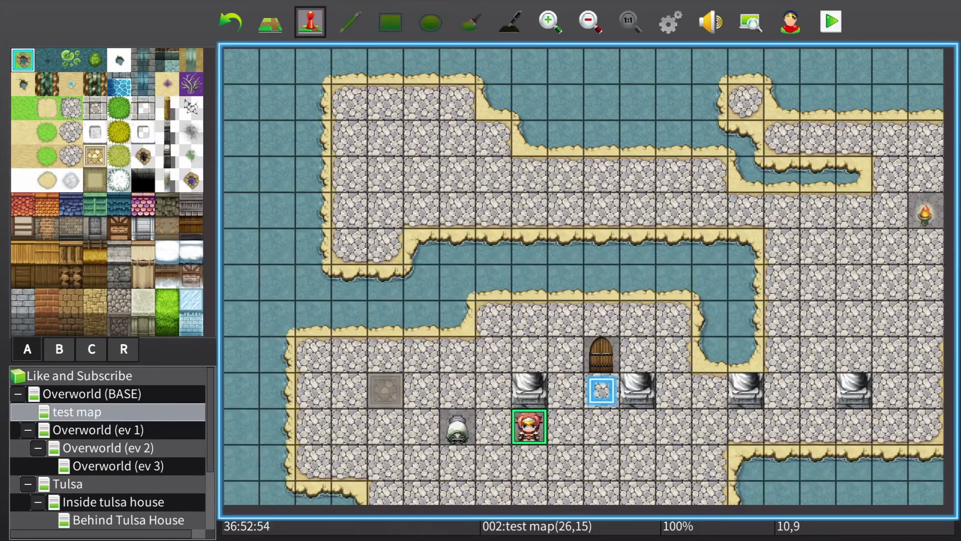
{"action": "right_click", "coordinate": [601, 391]}
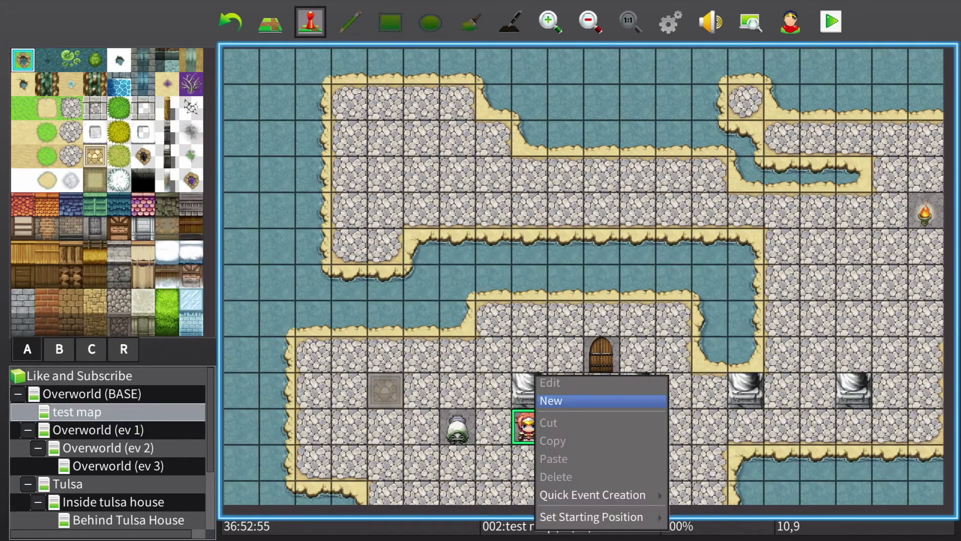
{"action": "left_click", "coordinate": [554, 401]}
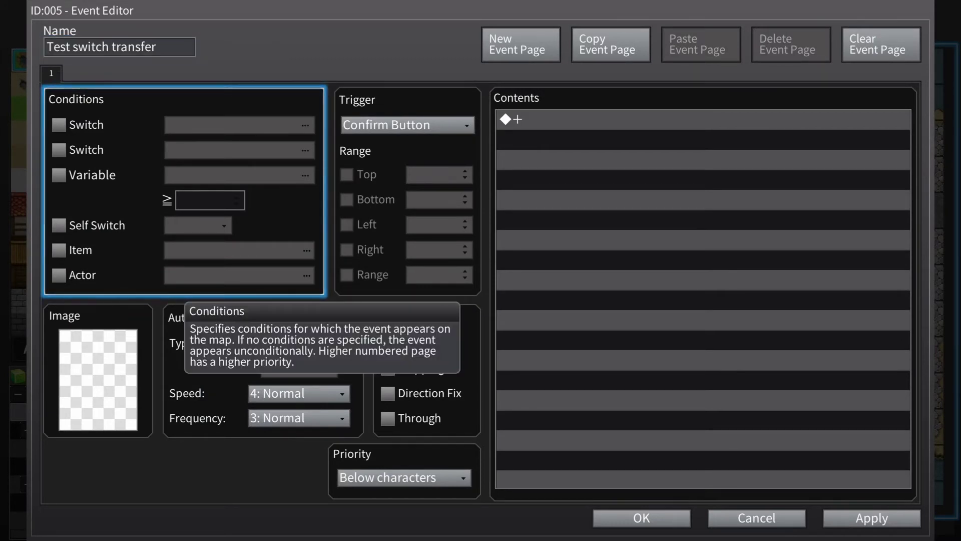
Set the trigger of the Test switch transfer event to Player Touch
{"action": "key", "text": "Tab"}
{"action": "key", "text": "Tab"}
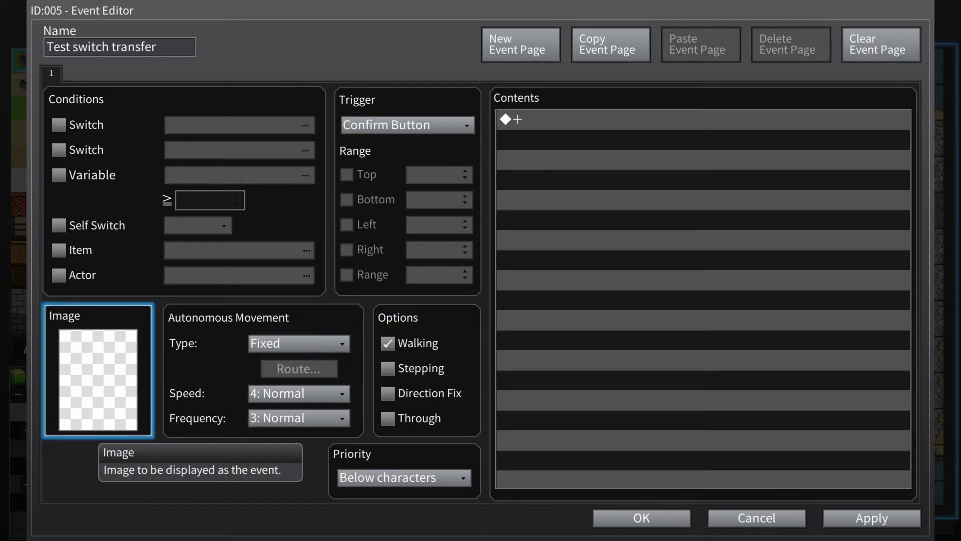
{"action": "key", "text": "Tab"}
{"action": "key", "text": "Tab"}
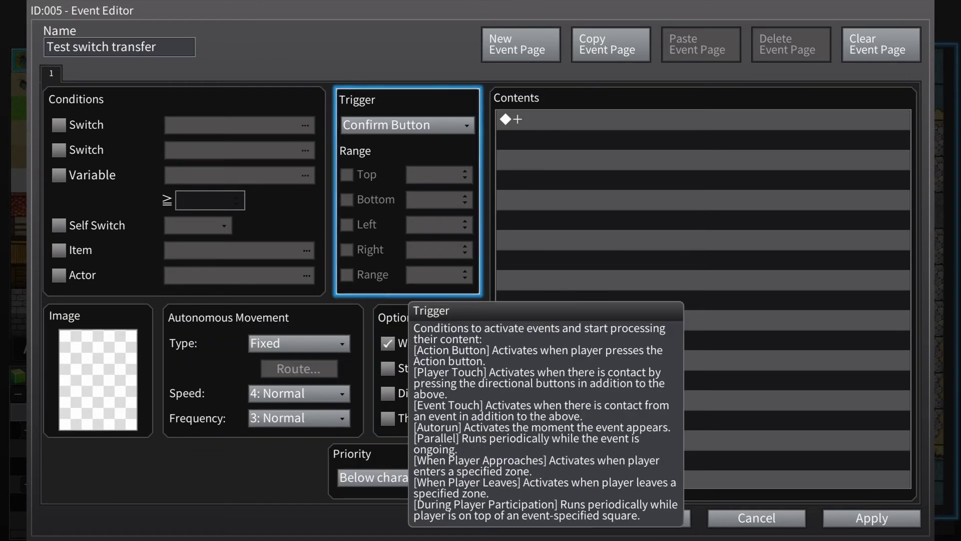
{"action": "key", "text": "Return"}
{"action": "key", "text": "Return"}
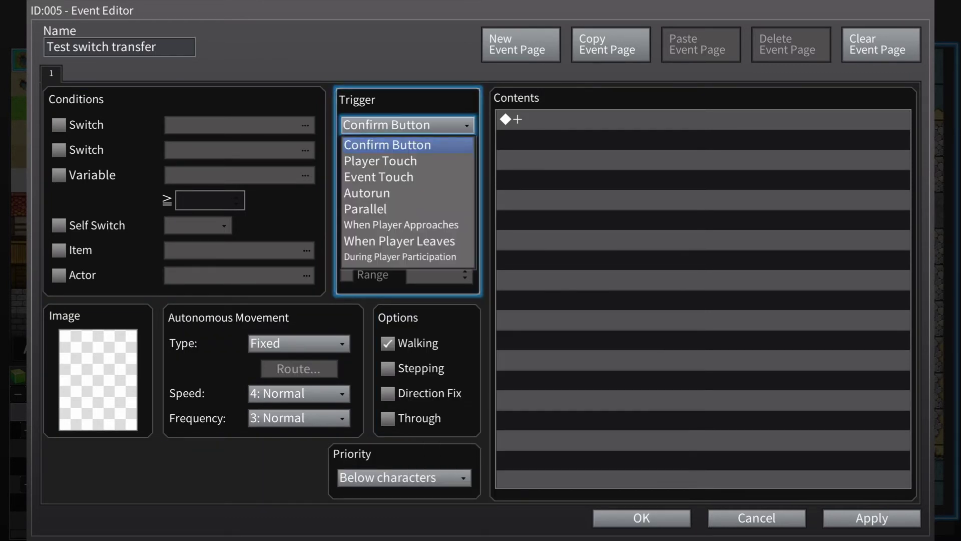
{"action": "key", "text": "Down"}
{"action": "key", "text": "Down"}
{"action": "key", "text": "Up"}
{"action": "key", "text": "Up"}
{"action": "key", "text": "Up"}
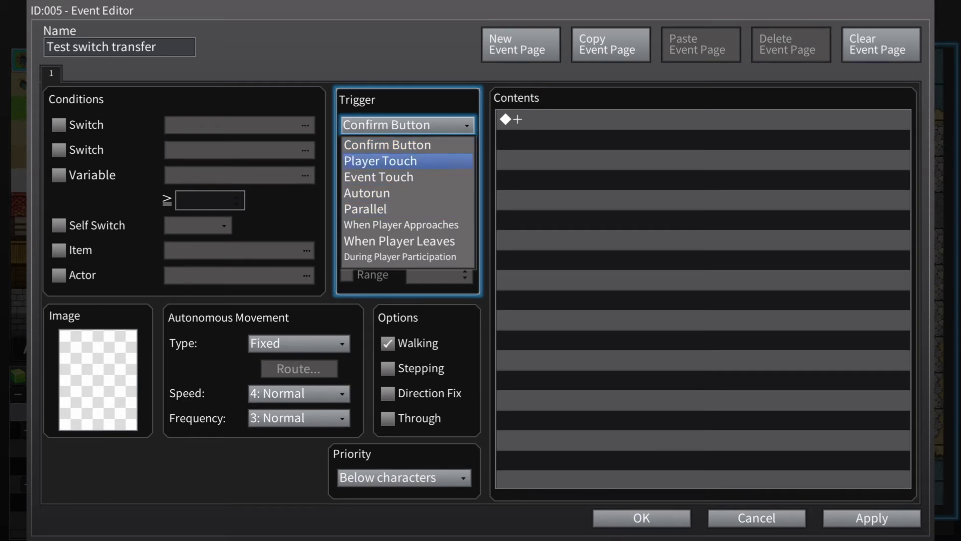
{"action": "key", "text": "Return"}
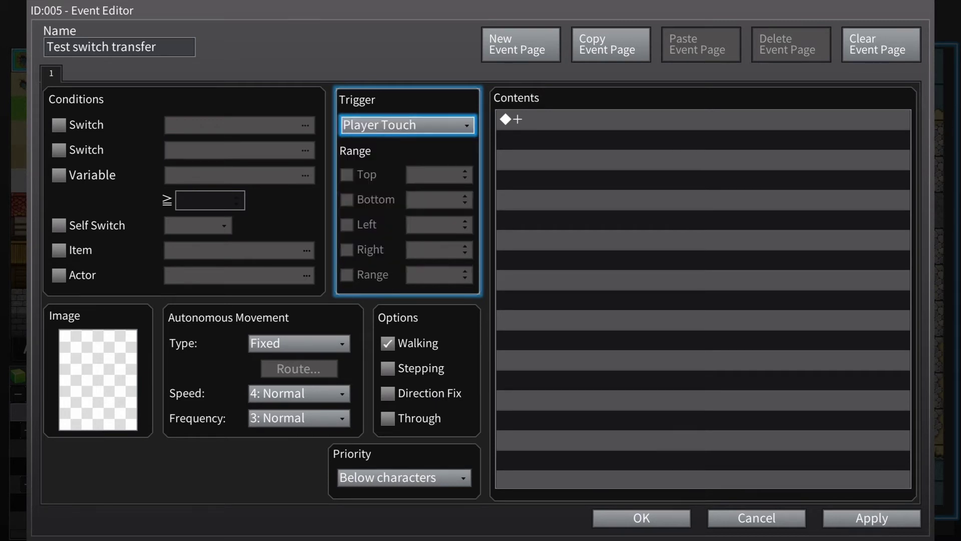
{"action": "key", "text": "Escape"}
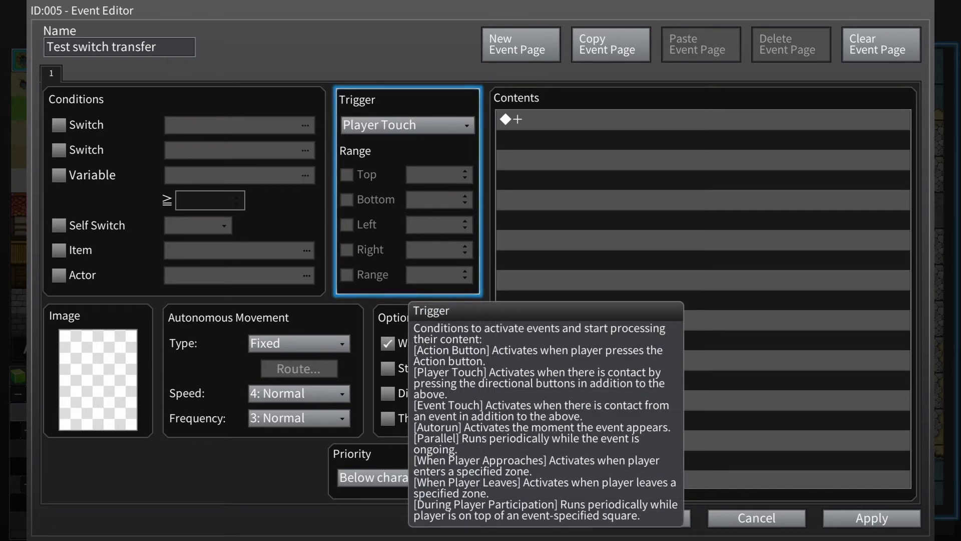
Add a Transfer Player command to the contents of the Test switch transfer event
{"action": "key", "text": "Right"}
{"action": "key", "text": "Left"}
{"action": "key", "text": "Right"}
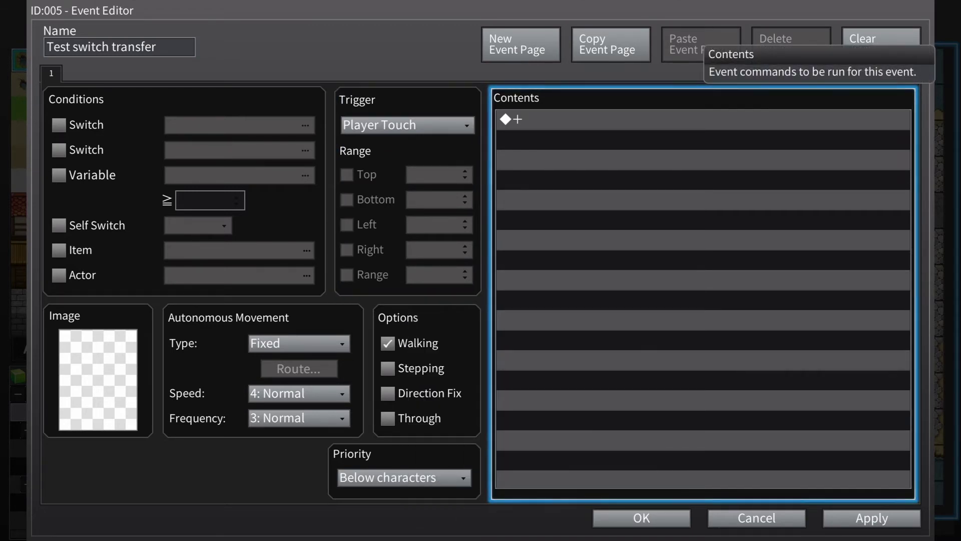
{"action": "key", "text": "Return"}
{"action": "key", "text": "Return"}
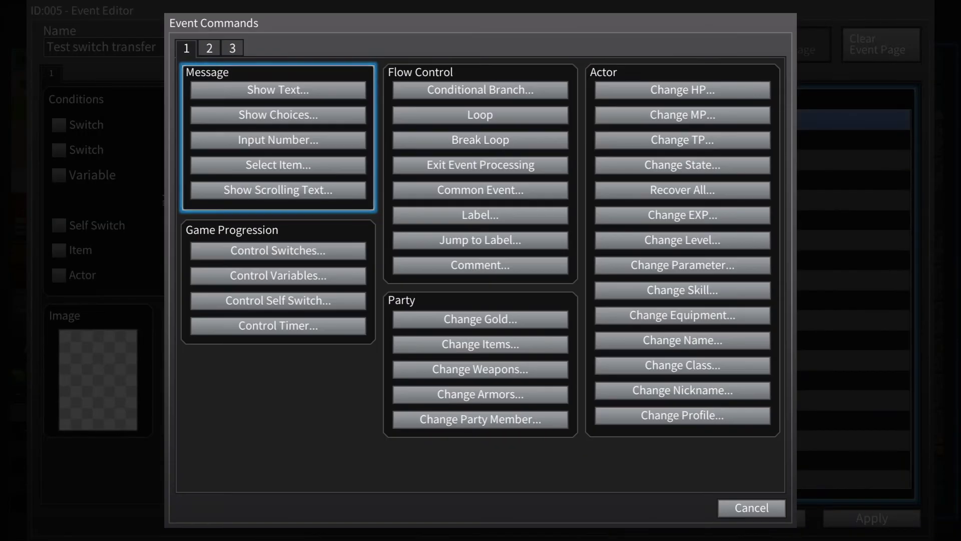
{"action": "key", "text": "Down"}
{"action": "key", "text": "Up"}
{"action": "key", "text": "Page_Down"}
{"action": "key", "text": "Down"}
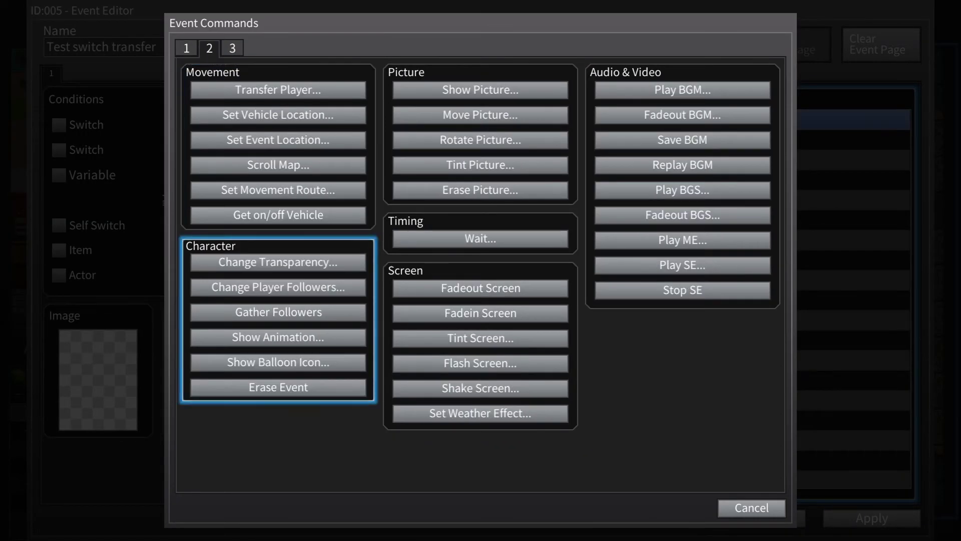
{"action": "key", "text": "Up"}
{"action": "key", "text": "Return"}
{"action": "key", "text": "Return"}
Set the transfer destination by direct designation to test map (8,4), in the upper corridor above the door
{"action": "key", "text": "Down"}
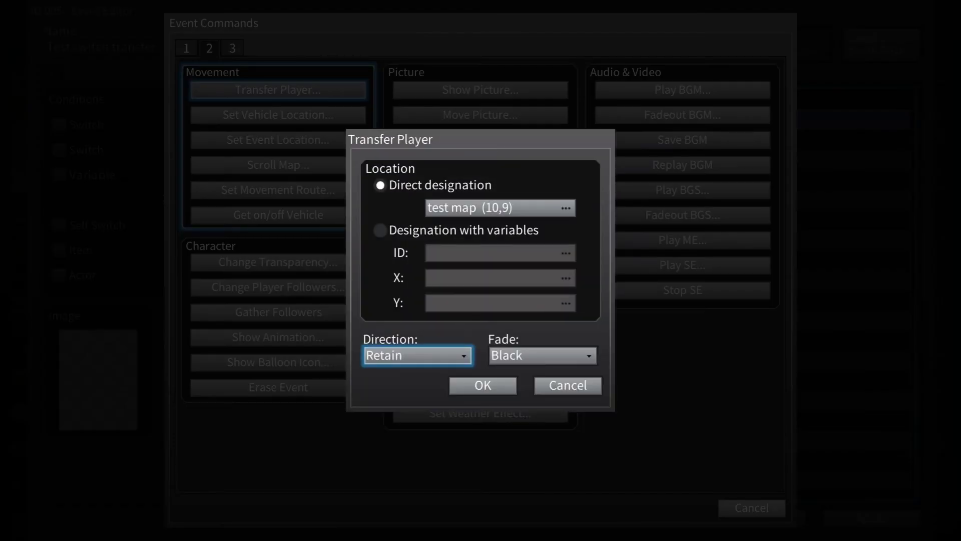
{"action": "key", "text": "Up"}
{"action": "key", "text": "Return"}
{"action": "key", "text": "Down"}
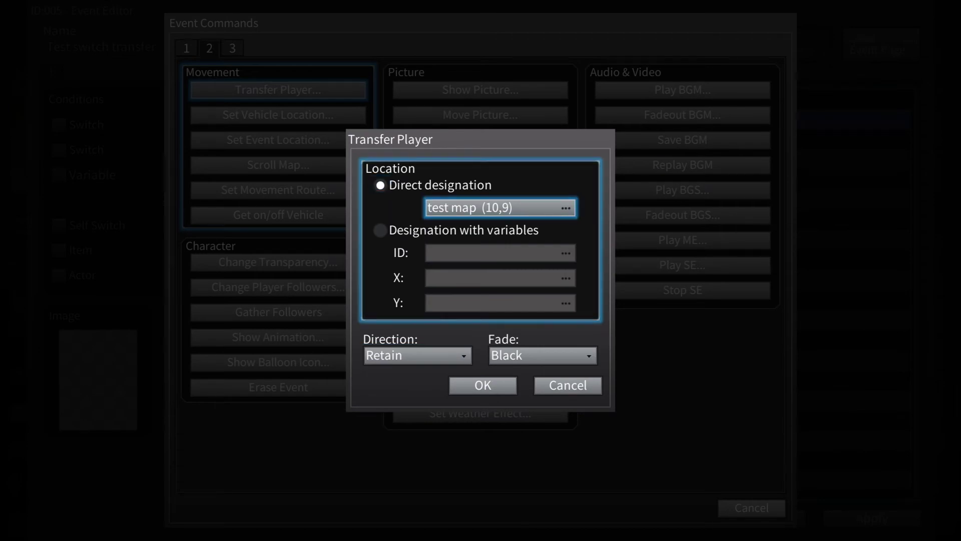
{"action": "key", "text": "Return"}
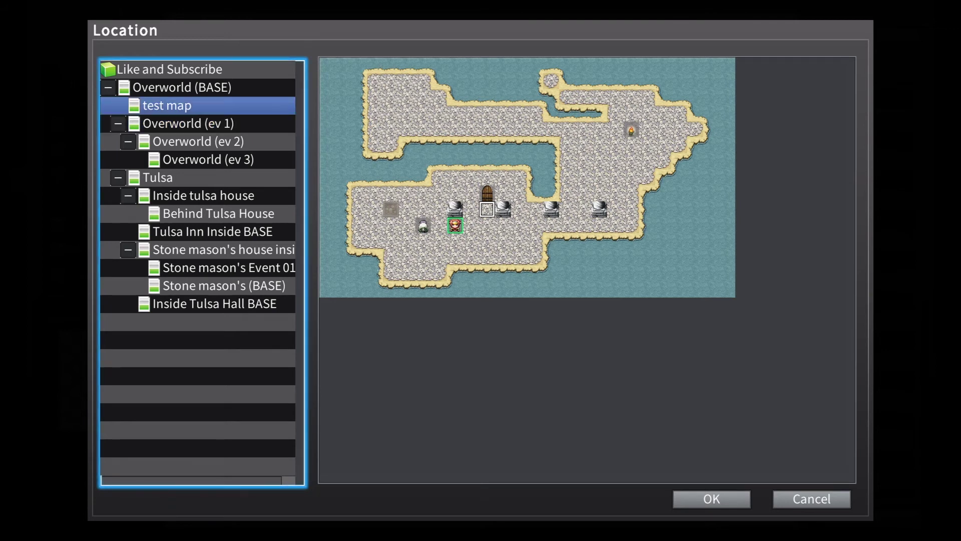
{"action": "key", "text": "Tab"}
{"action": "key", "text": "Right"}
{"action": "key", "text": "Up"}
{"action": "key", "text": "Up"}
{"action": "key", "text": "Up"}
{"action": "key", "text": "Up"}
{"action": "key", "text": "Up"}
{"action": "key", "text": "Left"}
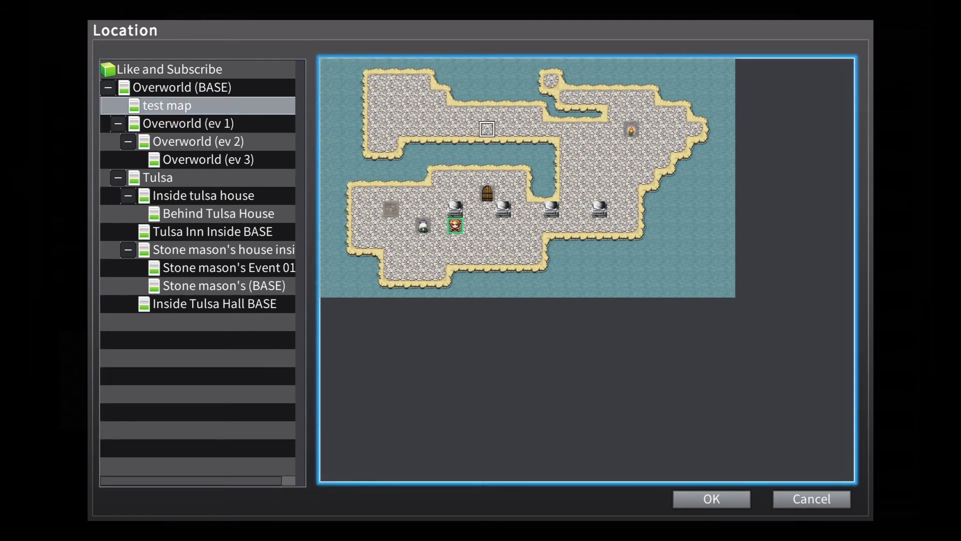
{"action": "key", "text": "Left"}
{"action": "key", "text": "Left"}
{"action": "key", "text": "Tab"}
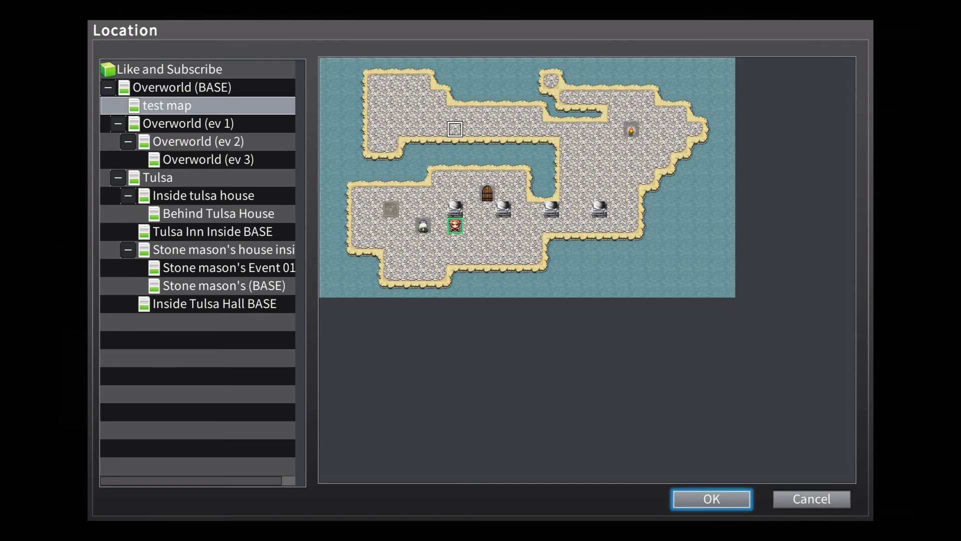
{"action": "key", "text": "Return"}
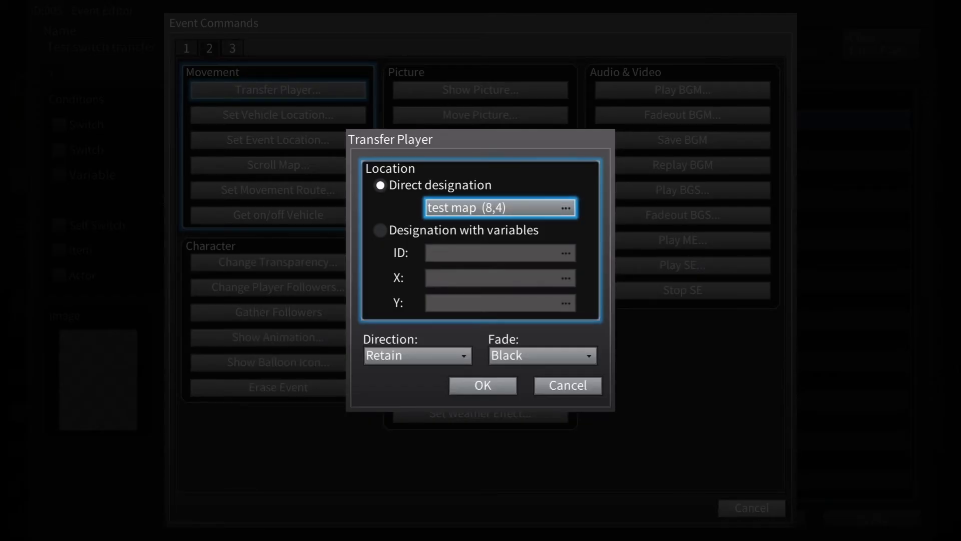
Set the transfer direction to Up, keep the Black fade, and confirm the Transfer Player command
{"action": "key", "text": "Escape"}
{"action": "key", "text": "Down"}
{"action": "key", "text": "Down"}
{"action": "key", "text": "Up"}
{"action": "key", "text": "Return"}
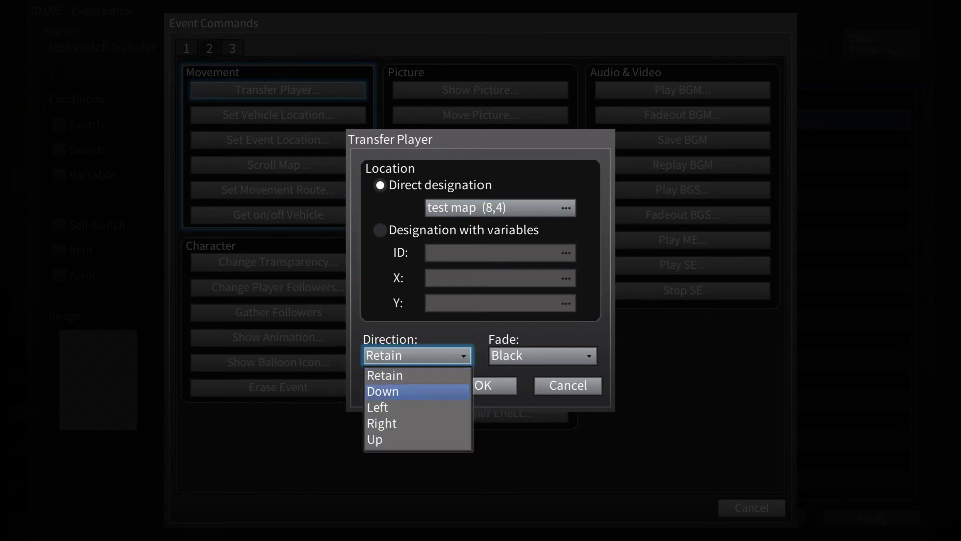
{"action": "key", "text": "Down"}
{"action": "key", "text": "Return"}
{"action": "key", "text": "Tab"}
{"action": "key", "text": "Tab"}
{"action": "key", "text": "shift+Tab"}
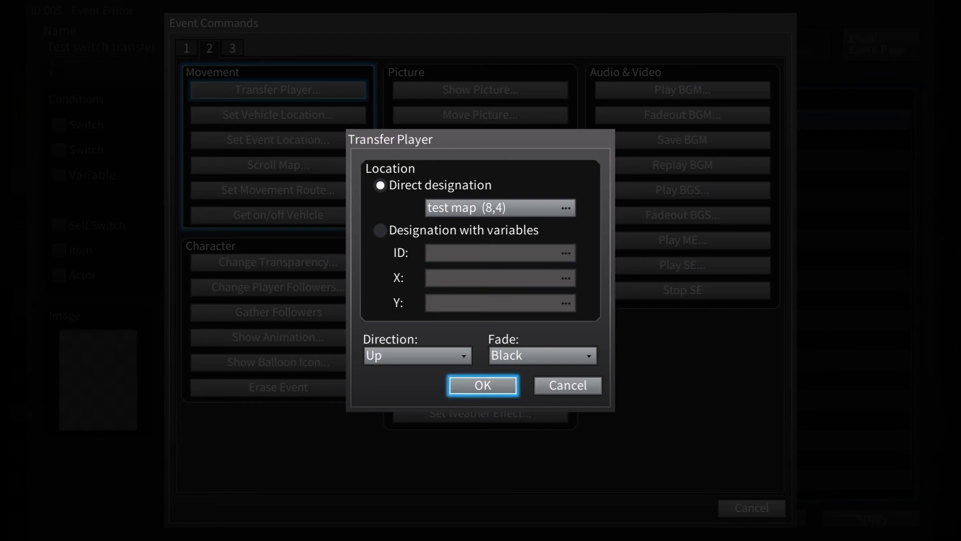
{"action": "key", "text": "Return"}
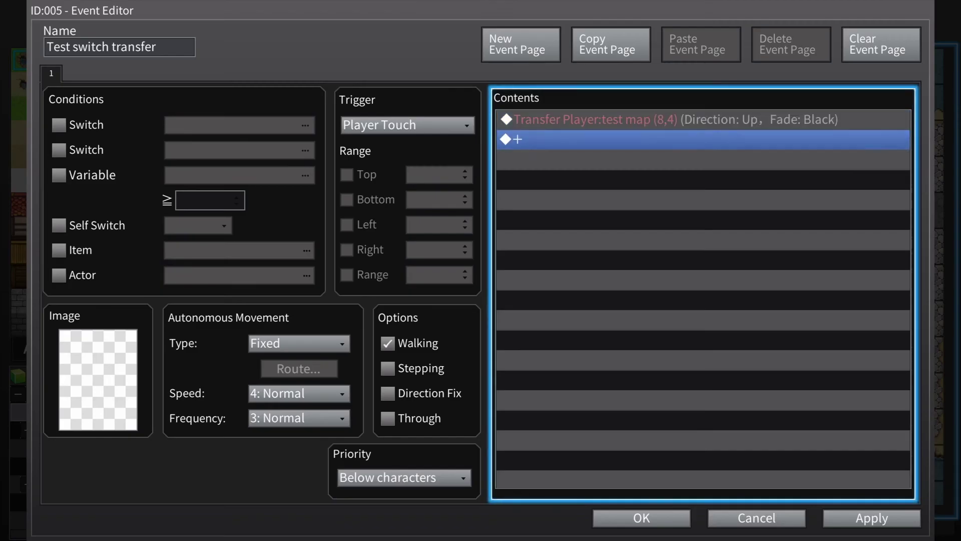
Enable the first Switch condition of the transfer event and open its switch selection
{"action": "key", "text": "Down"}
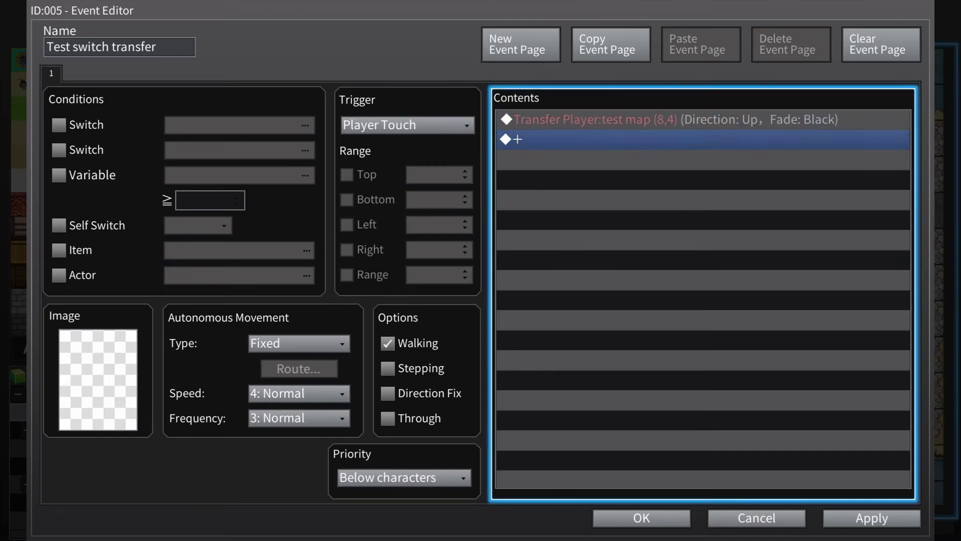
{"action": "key", "text": "Left"}
{"action": "key", "text": "Left"}
{"action": "key", "text": "Return"}
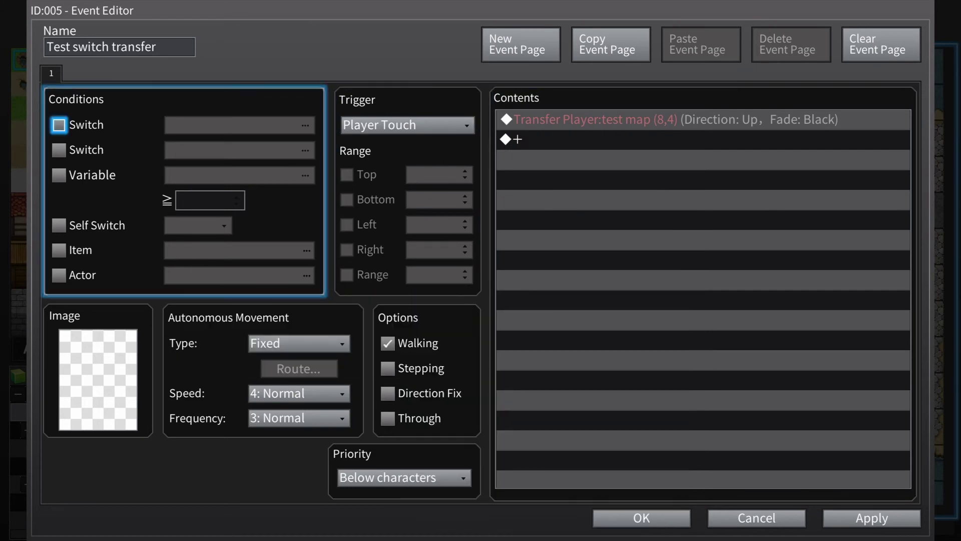
{"action": "key", "text": "Return"}
{"action": "key", "text": "Right"}
{"action": "key", "text": "Return"}
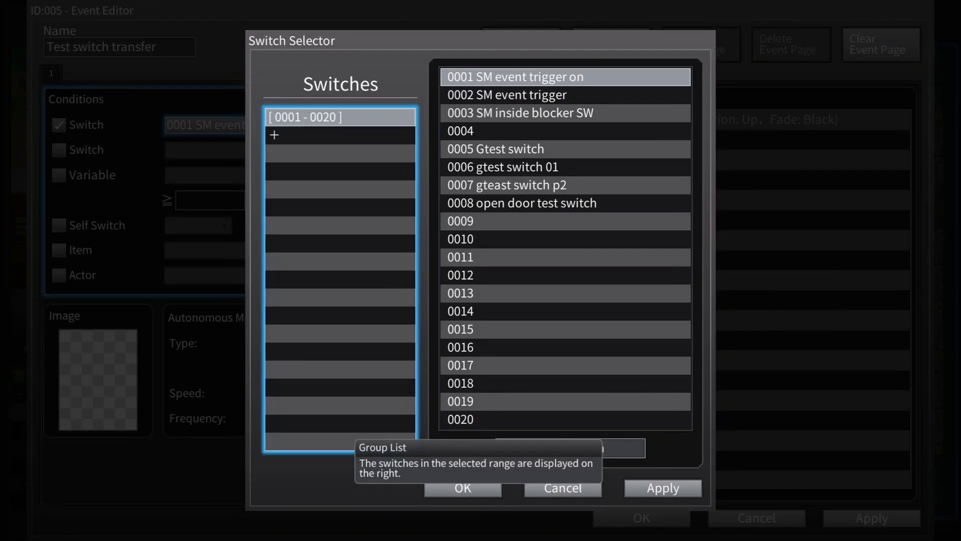
Name switch 0009 "open door transfer test" and assign it as the event's switch condition
{"action": "key", "text": "Right"}
{"action": "key", "text": "Down"}
{"action": "key", "text": "Down"}
{"action": "key", "text": "Down"}
{"action": "key", "text": "Down"}
{"action": "key", "text": "Down"}
{"action": "key", "text": "Down"}
{"action": "key", "text": "Down"}
{"action": "key", "text": "Down"}
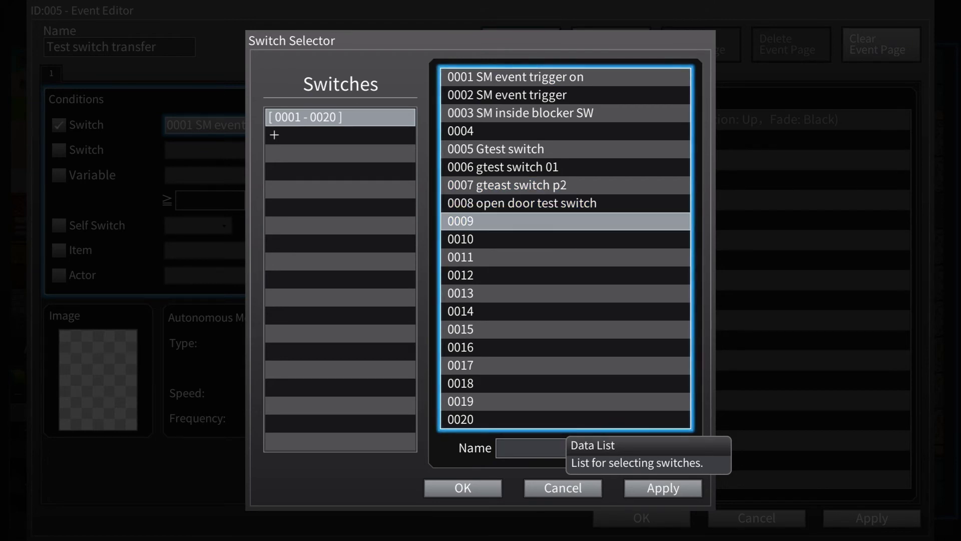
{"action": "key", "text": "Tab"}
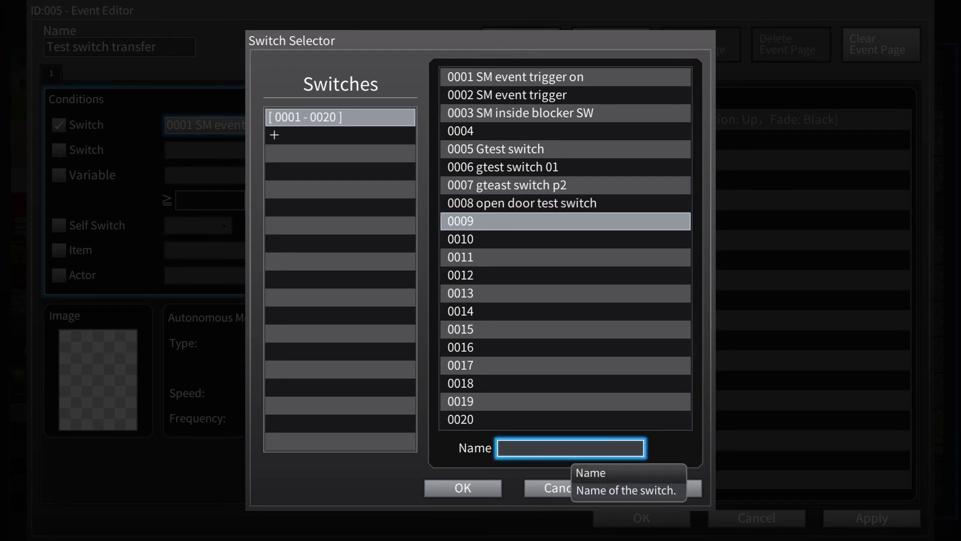
{"action": "type", "text": "open door transfer test"}
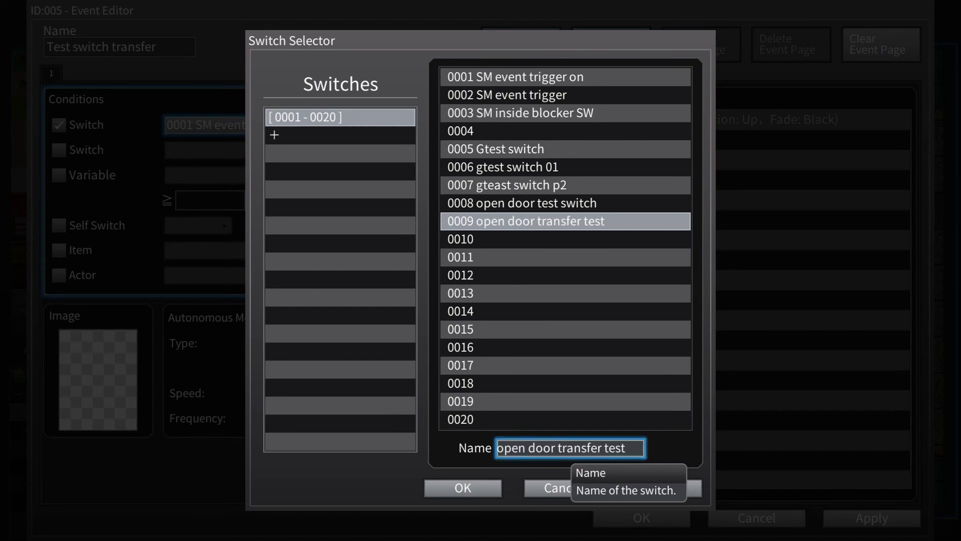
{"action": "key", "text": "Tab"}
{"action": "key", "text": "Return"}
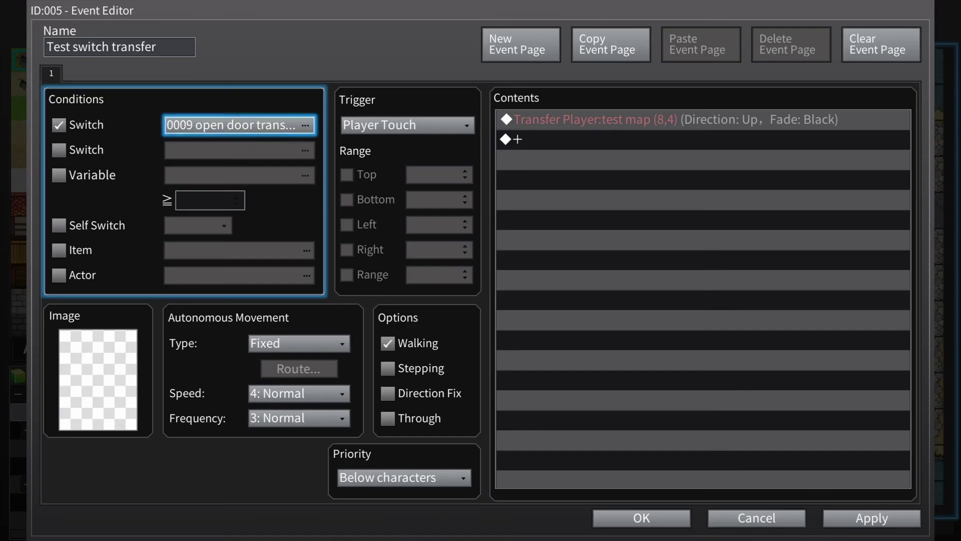
Save the Test switch transfer event and return to the map
{"action": "key", "text": "shift+Tab"}
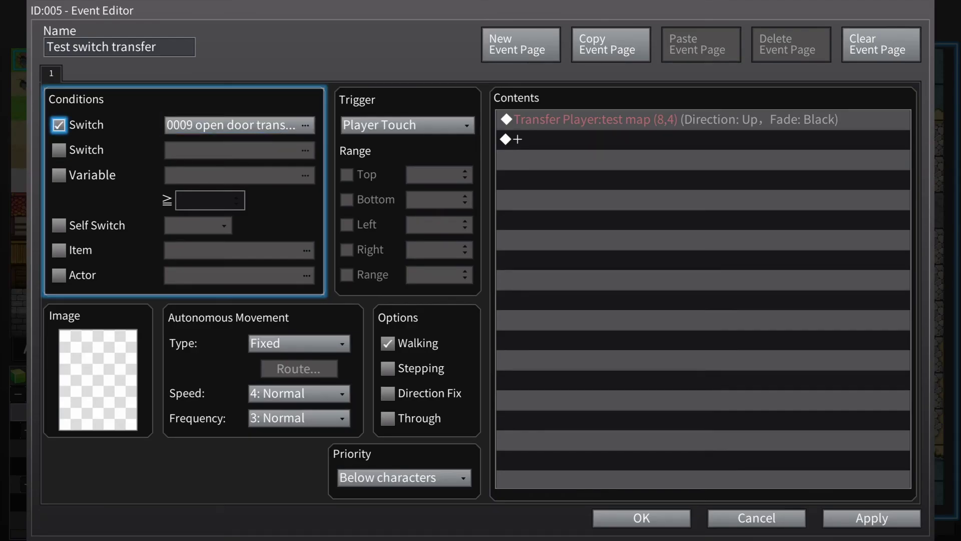
{"action": "key", "text": "Tab"}
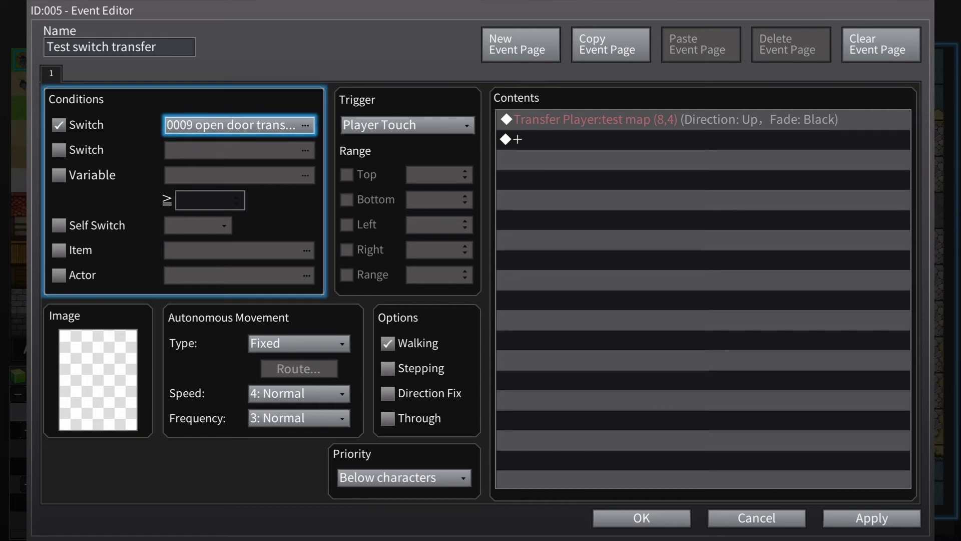
{"action": "key", "text": "Tab"}
{"action": "key", "text": "Tab"}
{"action": "key", "text": "Tab"}
{"action": "key", "text": "Tab"}
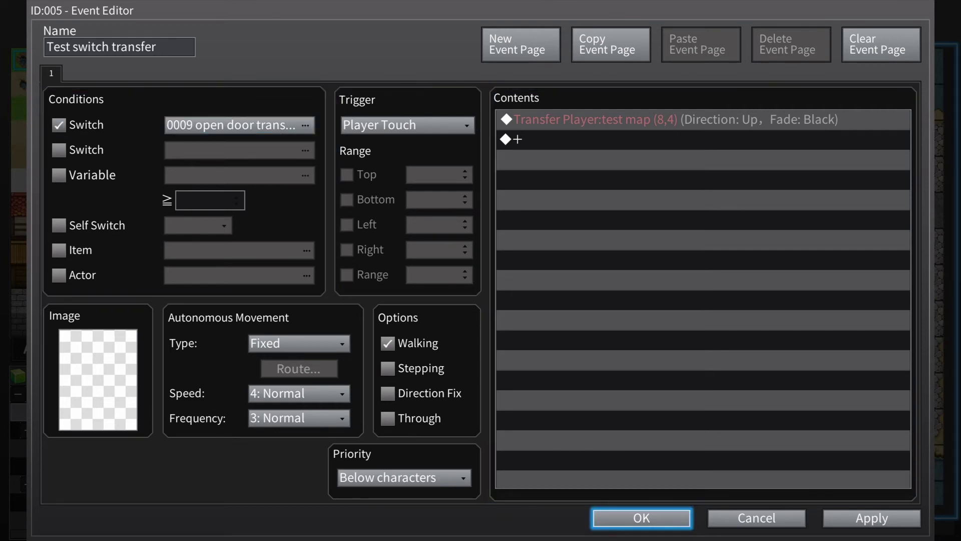
{"action": "key", "text": "Return"}
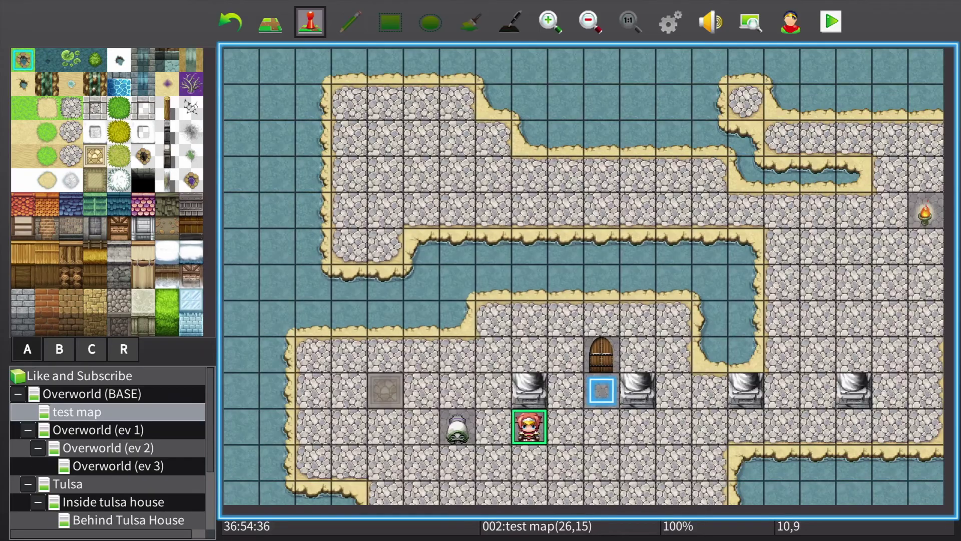
Open the Test switch activator 01 event, on the fallen character, for editing
{"action": "key", "text": "Down"}
{"action": "key", "text": "Return"}
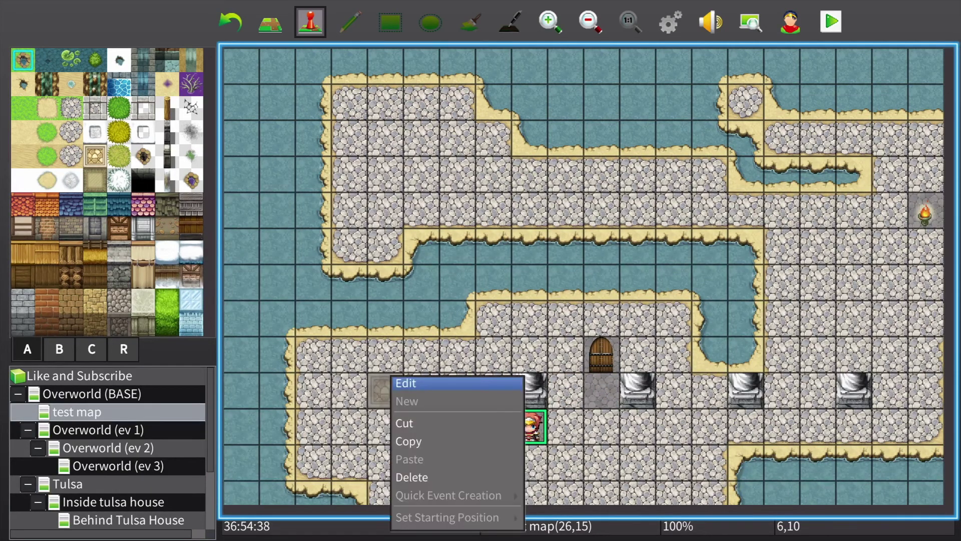
{"action": "key", "text": "Return"}
{"action": "key", "text": "Tab"}
{"action": "key", "text": "Tab"}
{"action": "key", "text": "Tab"}
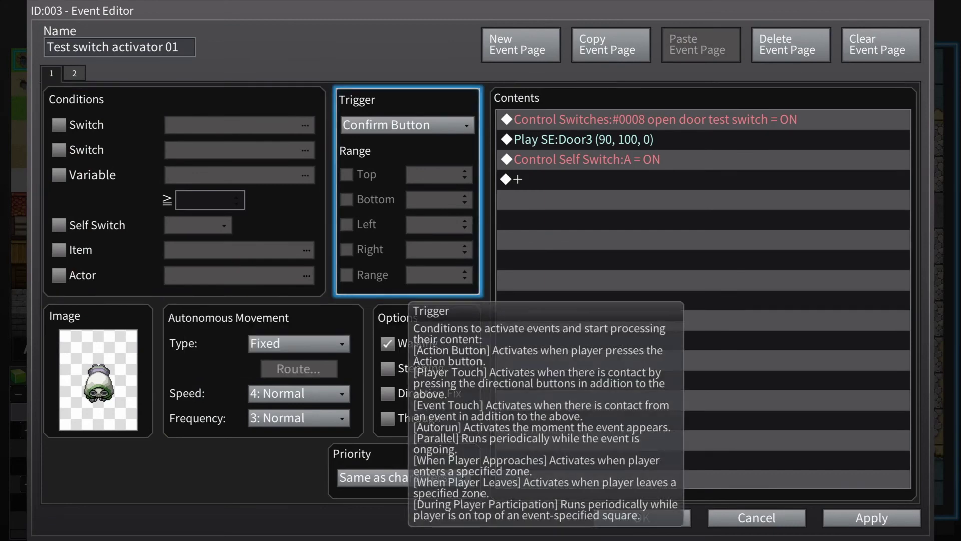
Insert a new Control Switches command above the Play SE Door3 line on the activator's first page
{"action": "key", "text": "Down"}
{"action": "key", "text": "Down"}
{"action": "key", "text": "Down"}
{"action": "key", "text": "Up"}
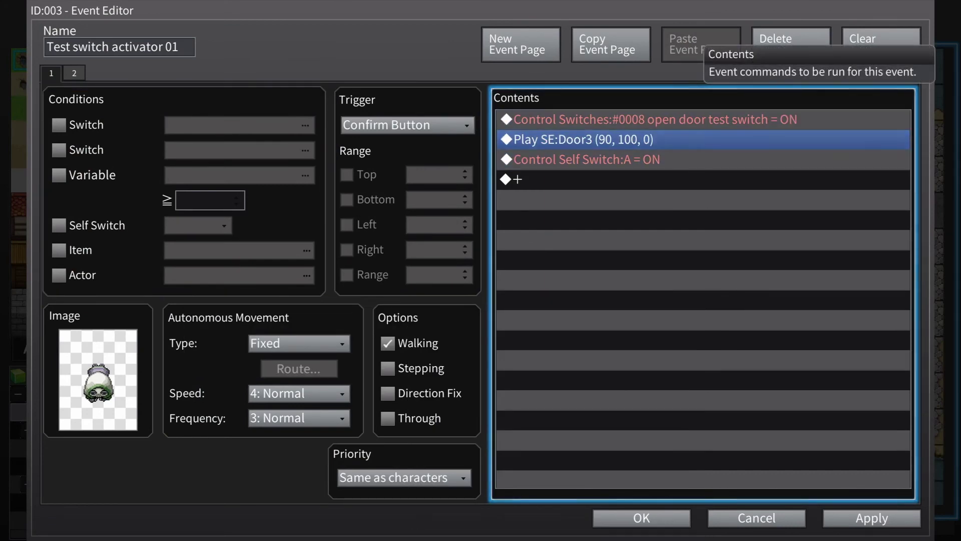
{"action": "key", "text": "Menu"}
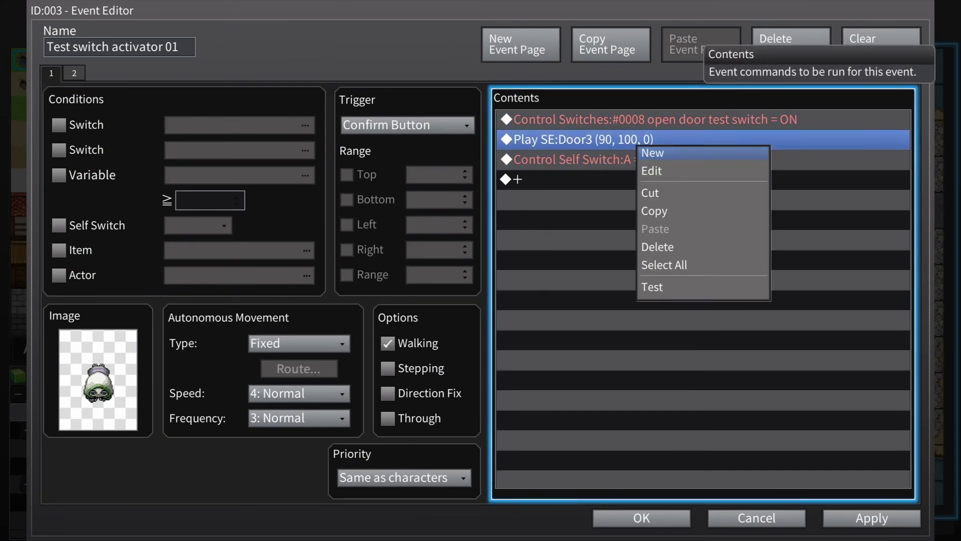
{"action": "key", "text": "Return"}
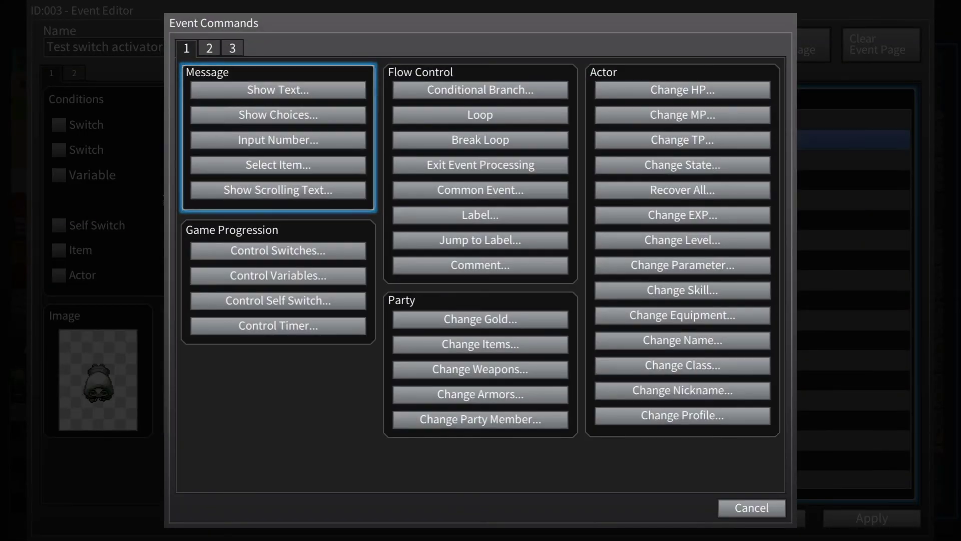
{"action": "key", "text": "Down"}
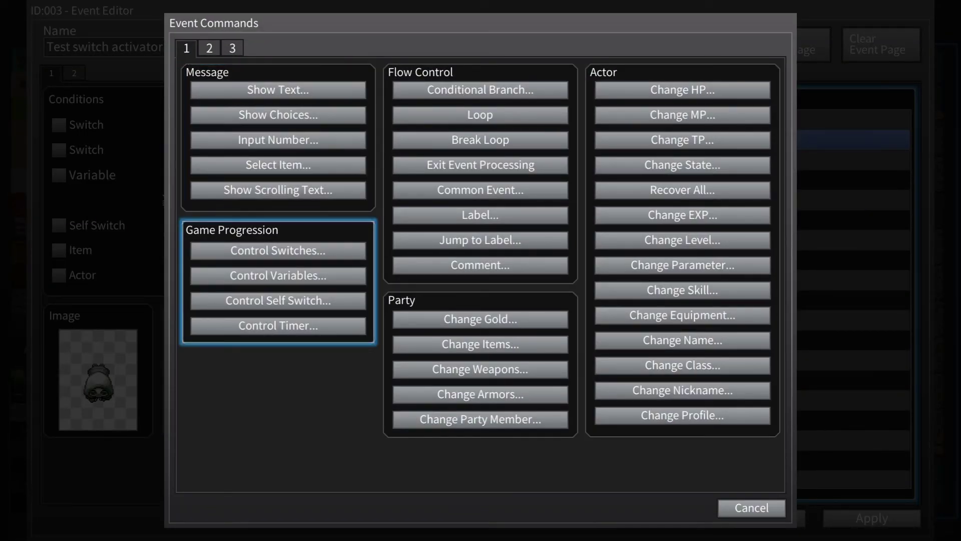
{"action": "key", "text": "Return"}
{"action": "key", "text": "Up"}
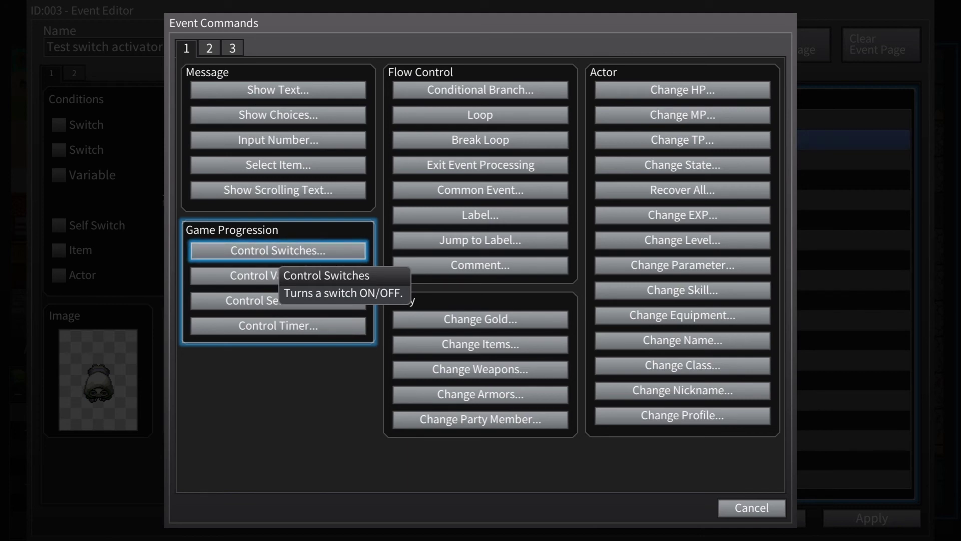
{"action": "key", "text": "Return"}
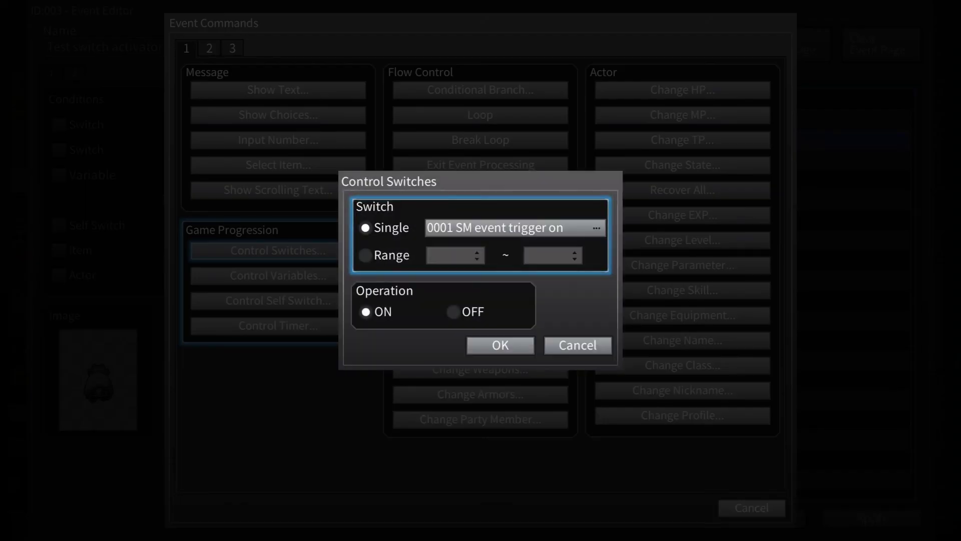
Set the command to turn single switch 0009 open door transfer test ON and confirm it
{"action": "key", "text": "Return"}
{"action": "key", "text": "Return"}
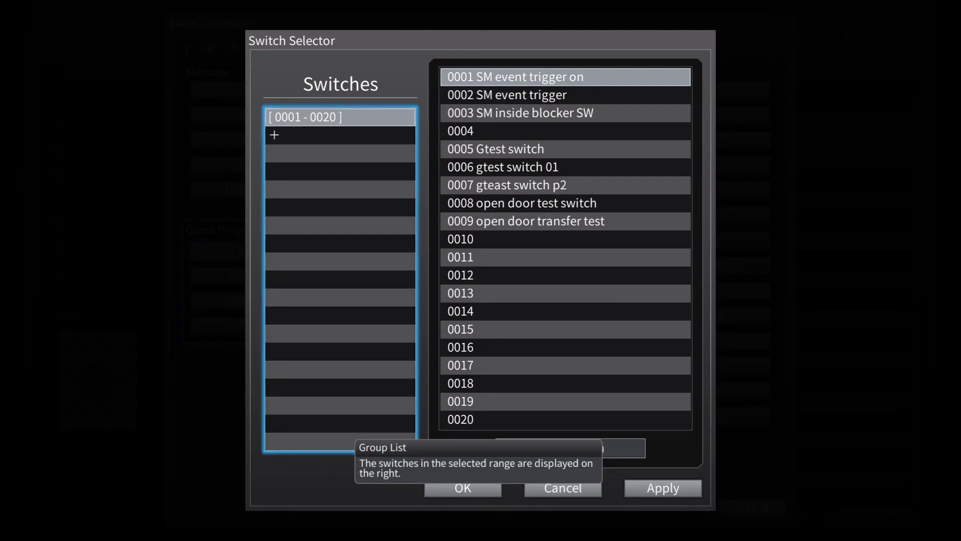
{"action": "key", "text": "Right"}
{"action": "key", "text": "Down"}
{"action": "key", "text": "Down"}
{"action": "key", "text": "Down"}
{"action": "key", "text": "Down"}
{"action": "key", "text": "Down"}
{"action": "key", "text": "Down"}
{"action": "key", "text": "Down"}
{"action": "key", "text": "Down"}
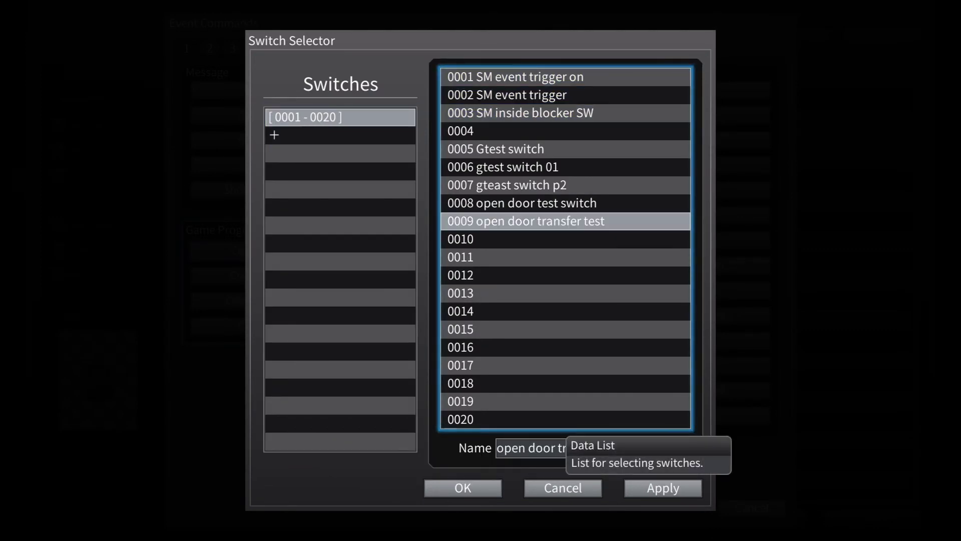
{"action": "key", "text": "Tab"}
{"action": "key", "text": "Tab"}
{"action": "key", "text": "Return"}
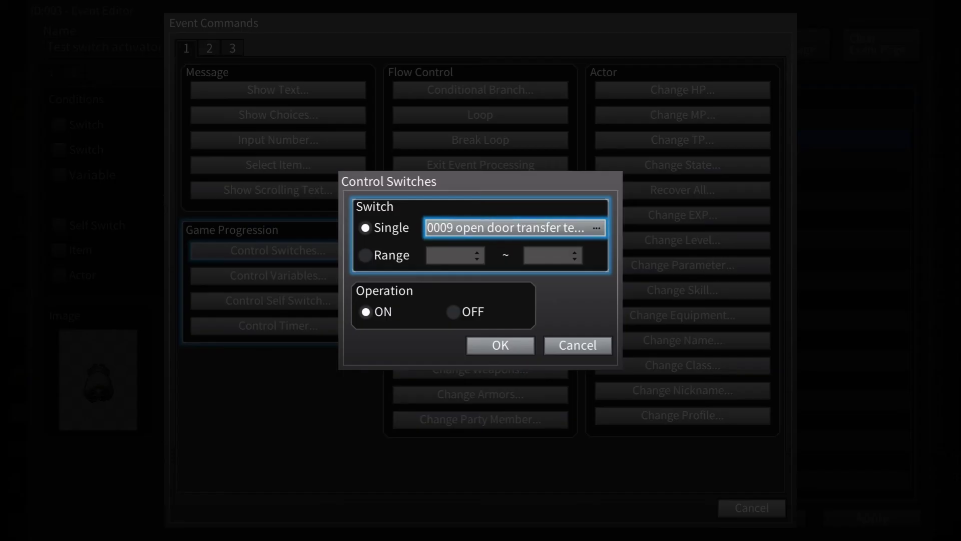
{"action": "key", "text": "Tab"}
{"action": "key", "text": "Tab"}
{"action": "key", "text": "Return"}
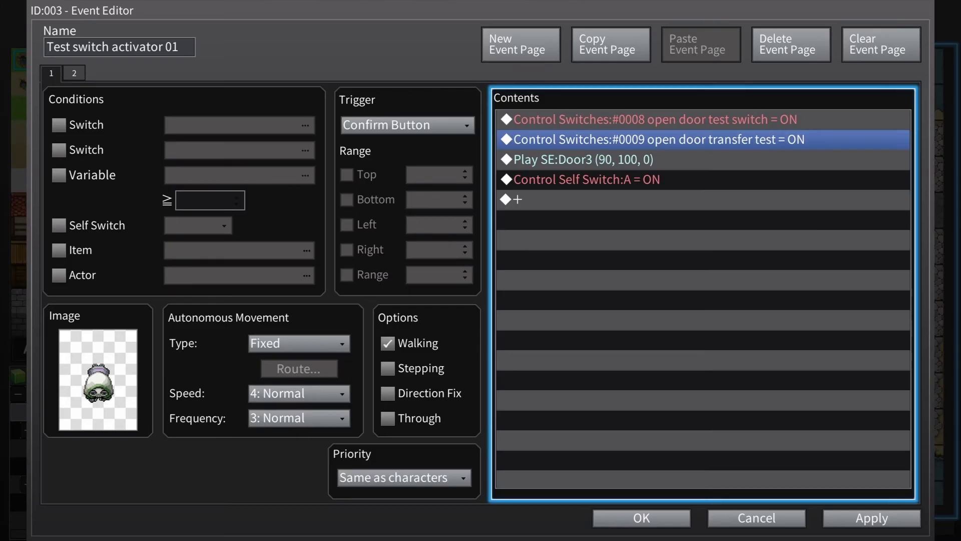
Save the Test switch activator 01 event with its new switch command and leave the event editor
{"action": "key", "text": "Down"}
{"action": "key", "text": "Up"}
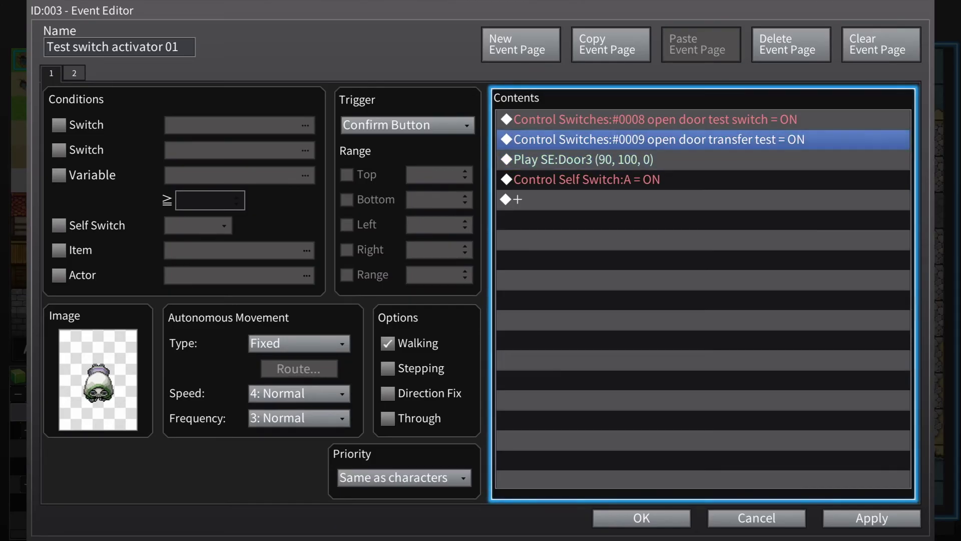
{"action": "key", "text": "Down"}
{"action": "key", "text": "Down"}
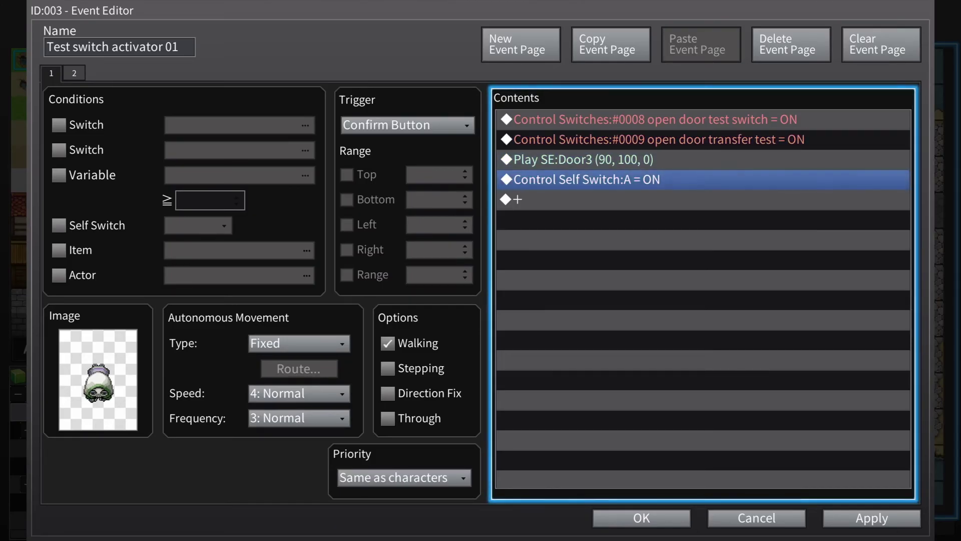
{"action": "key", "text": "Tab"}
{"action": "key", "text": "shift+Tab"}
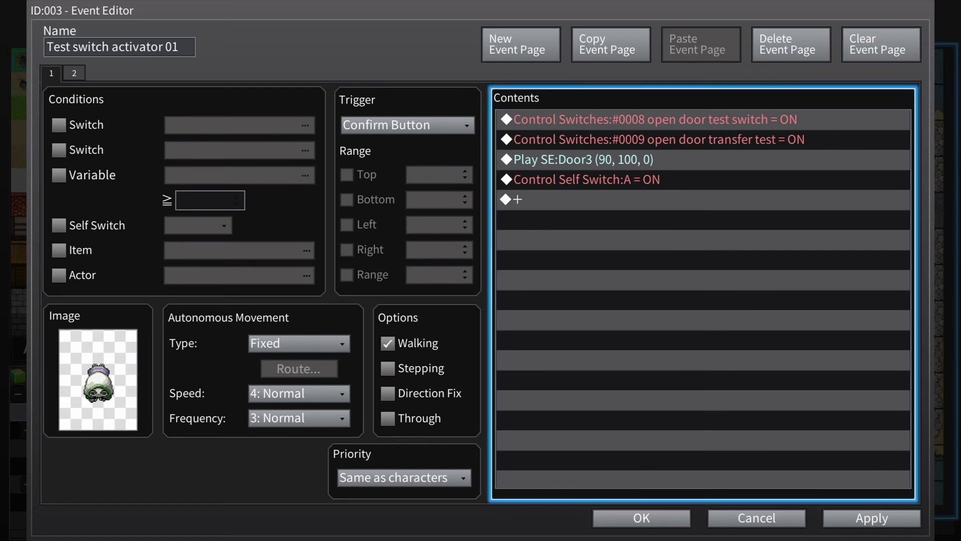
{"action": "key", "text": "Tab"}
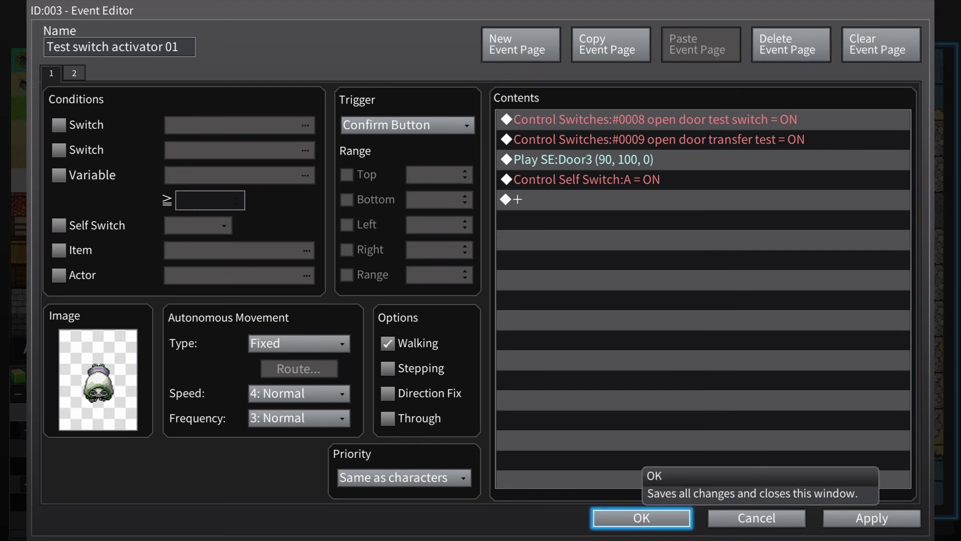
{"action": "key", "text": "Return"}
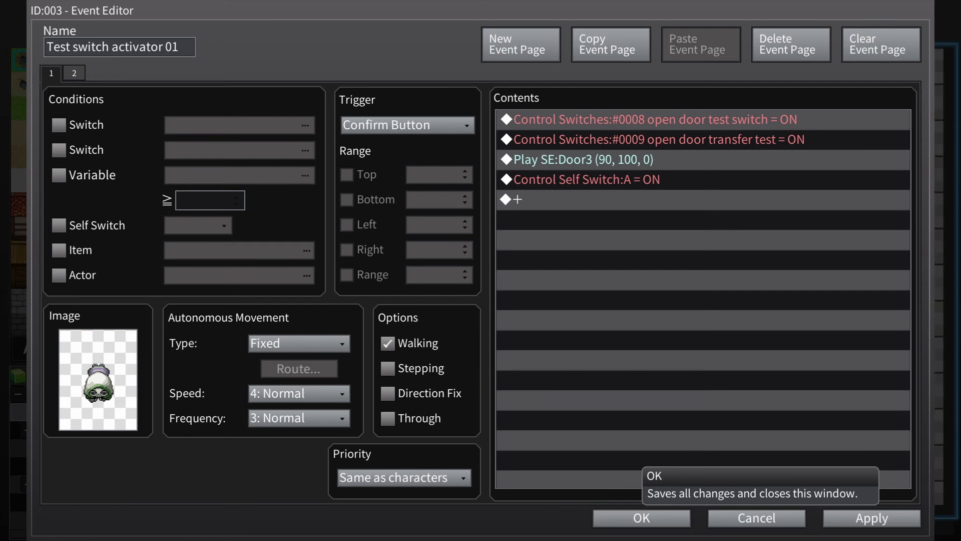
{"action": "key", "text": "Escape"}
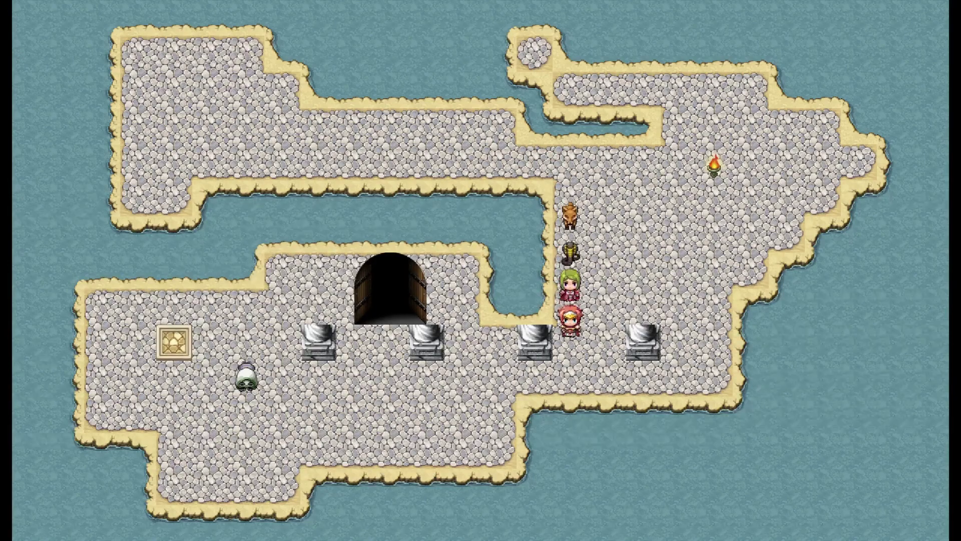
In the playtest, walk the party past the pedestals and up to the open door to try the transfer
{"action": "key", "text": "Left"}
{"action": "key", "text": "Left"}
{"action": "key", "text": "Left"}
{"action": "key", "text": "Left"}
{"action": "key", "text": "Up"}
{"action": "key", "text": "Up"}
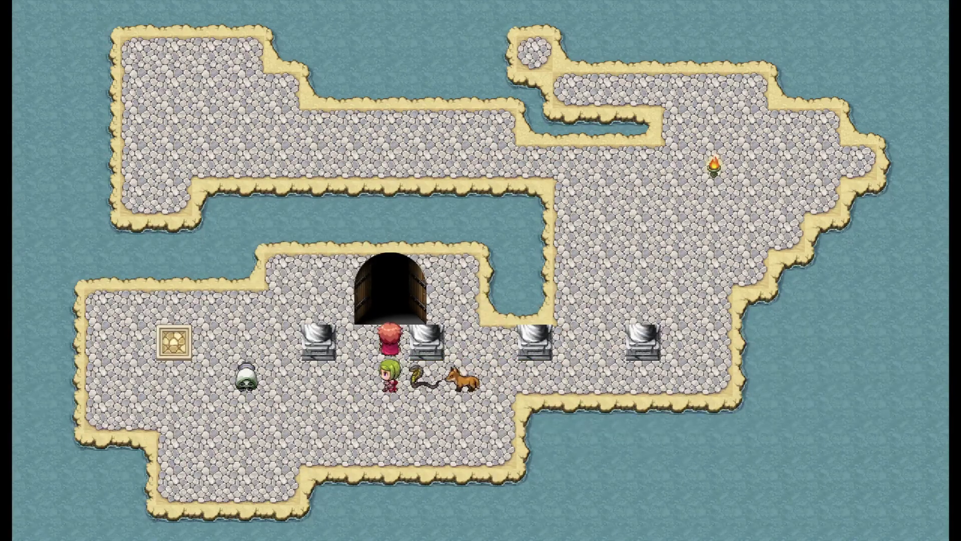